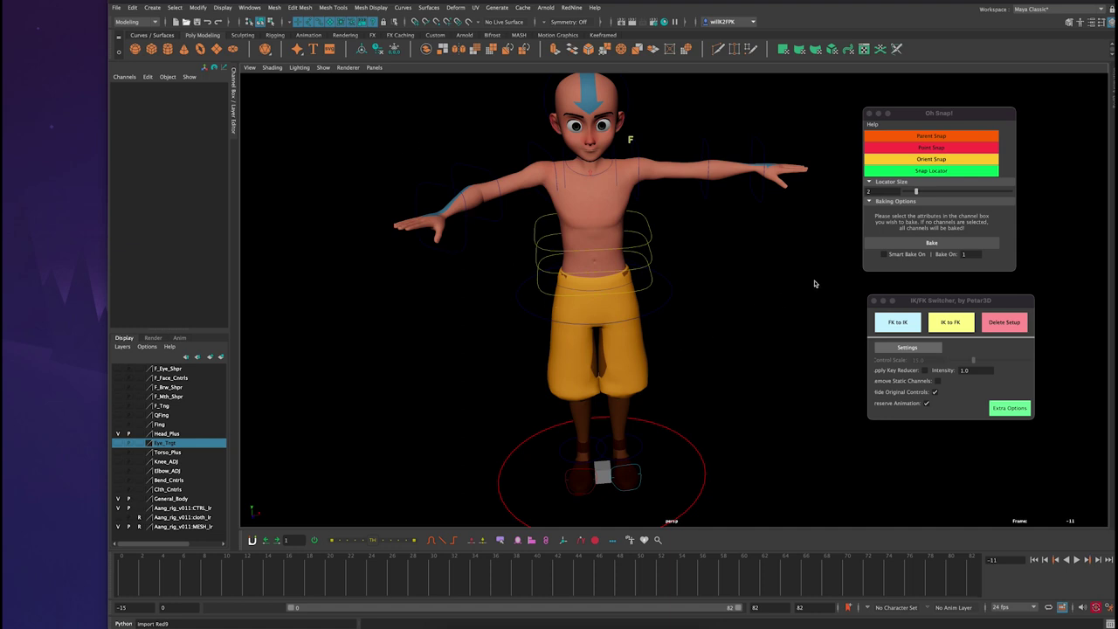
{"action": "left_click_drag", "start_coordinate": [920, 298], "coordinate": [916, 289]}
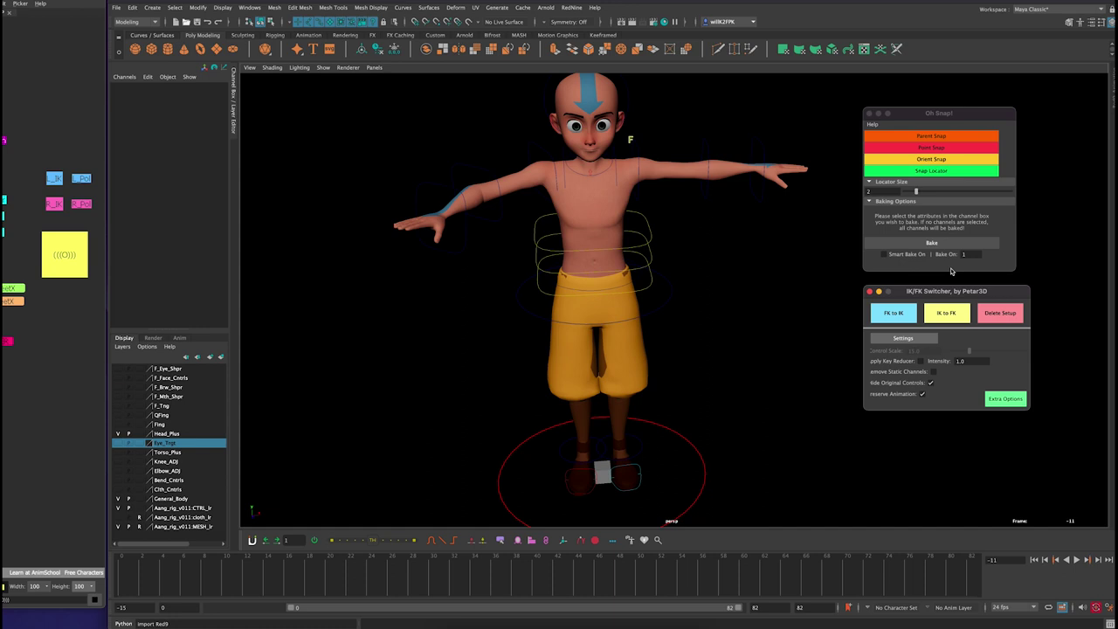
{"action": "left_click_drag", "start_coordinate": [946, 295], "coordinate": [933, 298]}
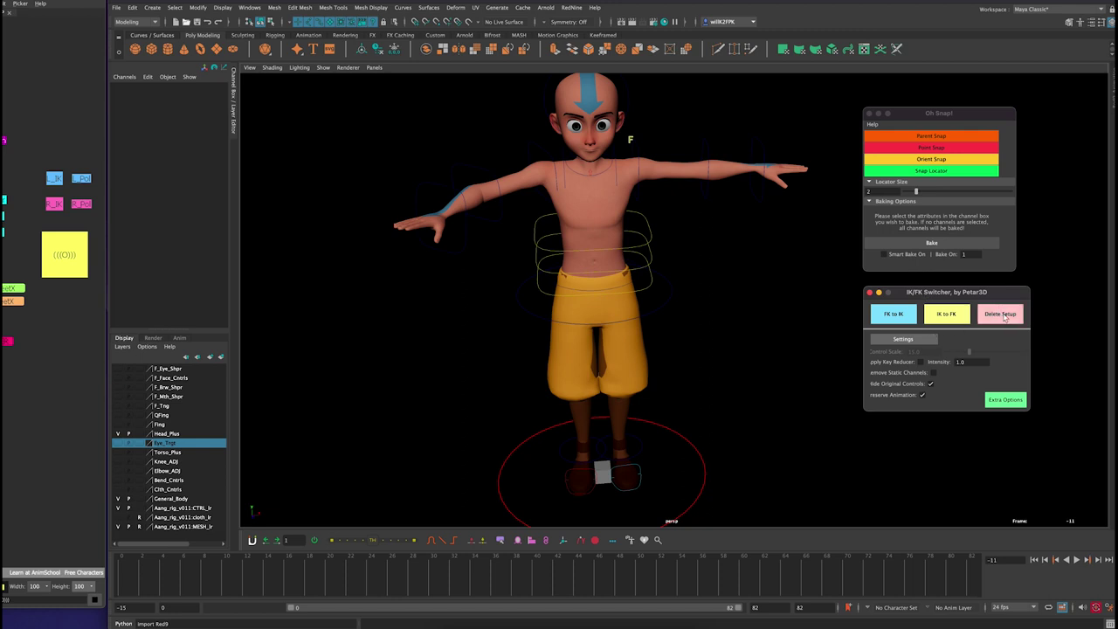
{"action": "left_click_drag", "start_coordinate": [998, 295], "coordinate": [987, 288]}
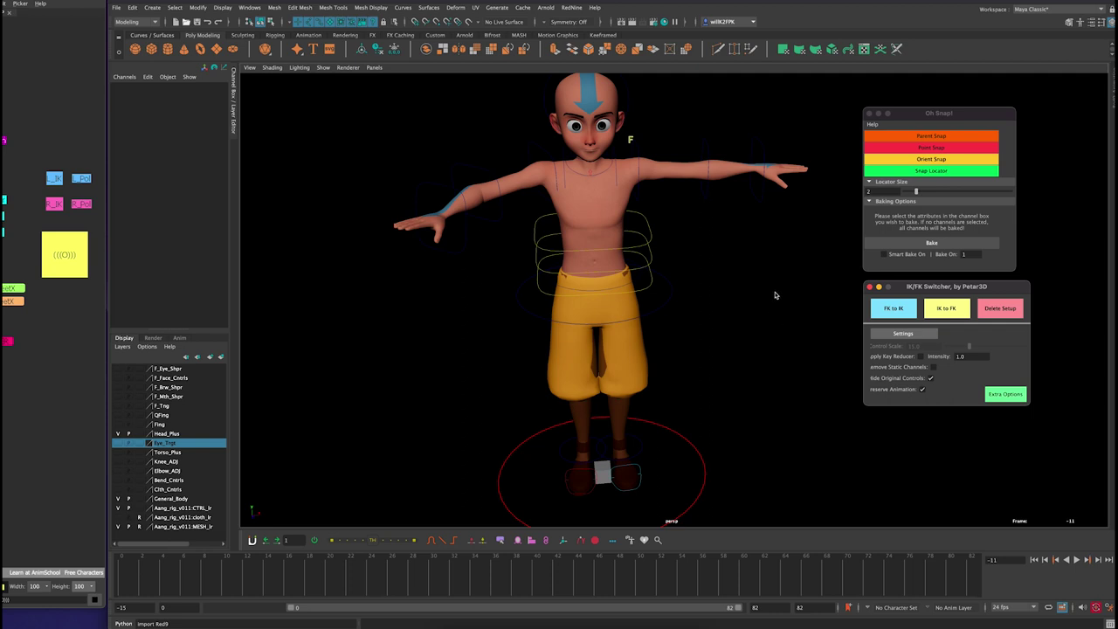
{"action": "left_click_drag", "start_coordinate": [739, 379], "coordinate": [709, 309], "text": "alt"}
{"action": "middle_click_drag", "start_coordinate": [708, 309], "coordinate": [736, 332], "text": "alt"}
{"action": "left_click_drag", "start_coordinate": [737, 332], "coordinate": [734, 335], "text": "alt"}
{"action": "right_click_drag", "start_coordinate": [734, 335], "coordinate": [713, 308], "text": "alt"}
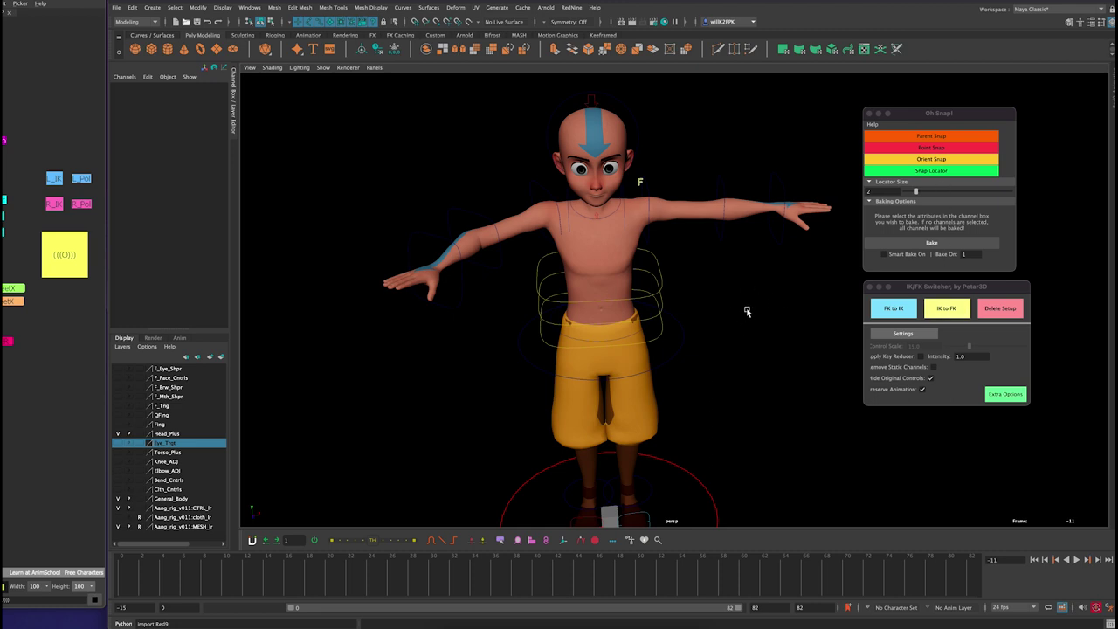
{"action": "middle_click_drag", "start_coordinate": [748, 312], "coordinate": [761, 321], "text": "alt"}
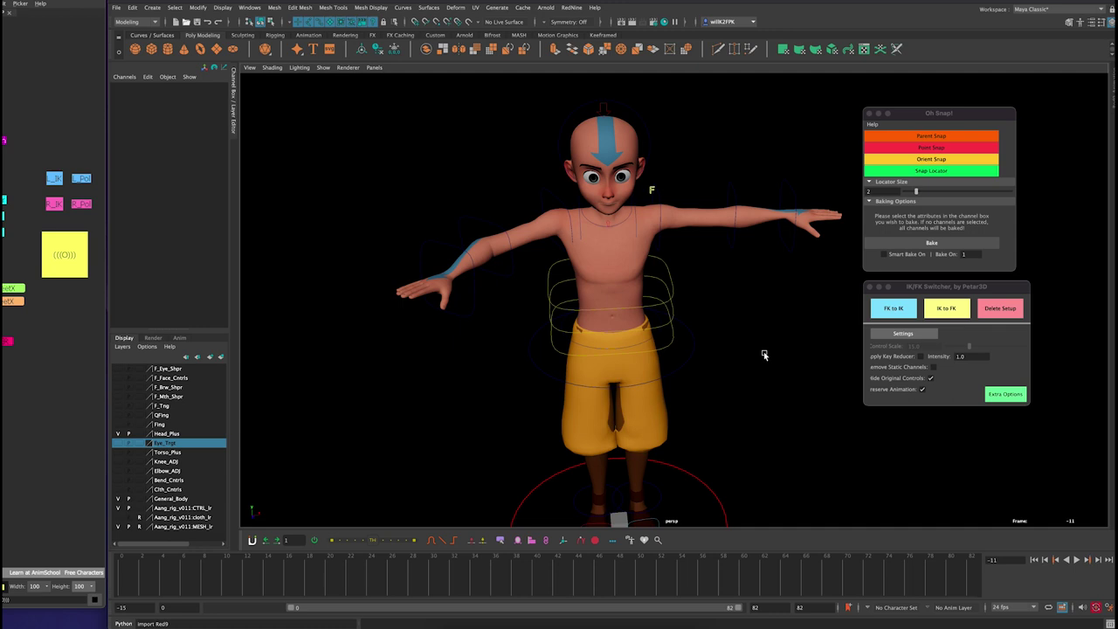
{"action": "left_click_drag", "start_coordinate": [761, 352], "coordinate": [738, 330], "text": "alt"}
{"action": "left_click_drag", "start_coordinate": [929, 290], "coordinate": [929, 294]}
{"action": "left_click_drag", "start_coordinate": [951, 116], "coordinate": [958, 117]}
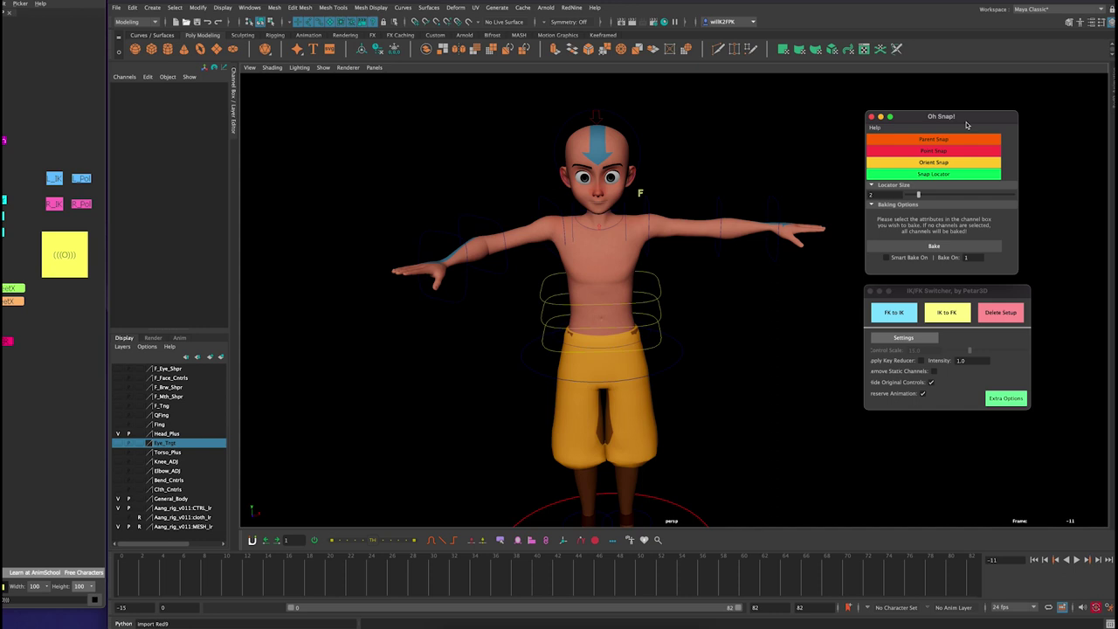
{"action": "left_click_drag", "start_coordinate": [962, 122], "coordinate": [964, 125]}
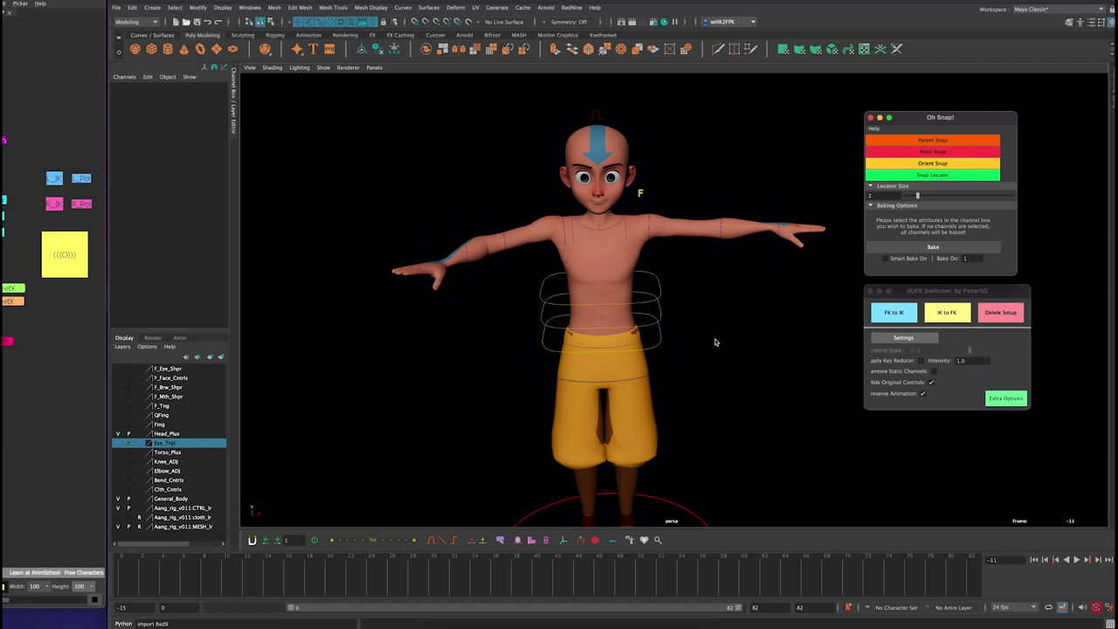
{"action": "left_click_drag", "start_coordinate": [730, 352], "coordinate": [705, 335], "text": "alt"}
- Scrub and play the animation with the rig controls hidden to review the character's arm movement
{"action": "left_click_drag", "start_coordinate": [245, 574], "coordinate": [465, 544]}
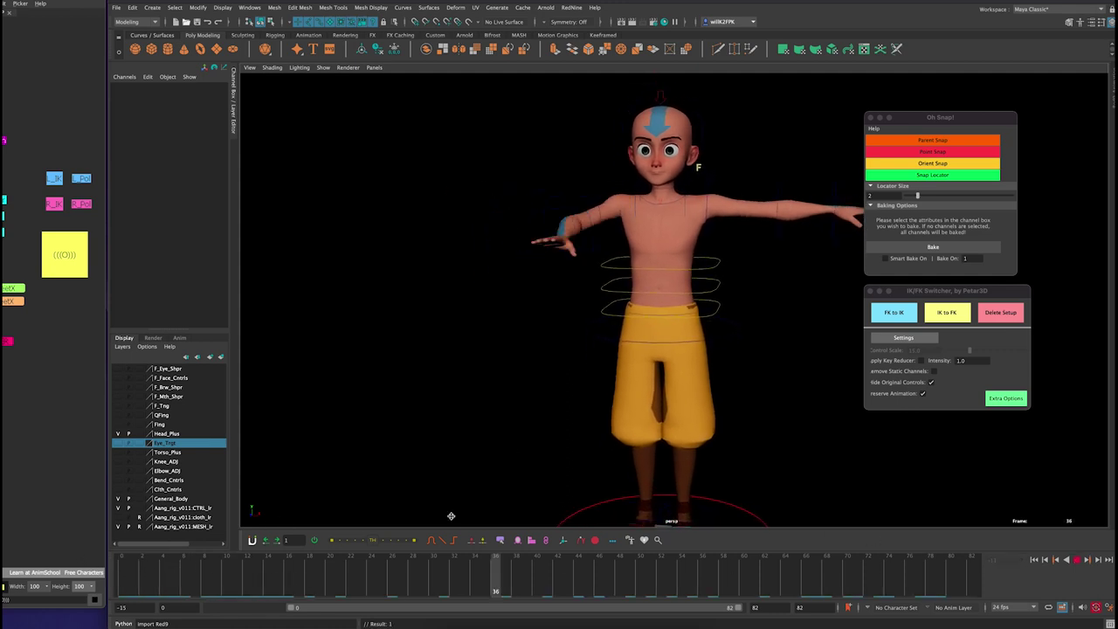
{"action": "left_click_drag", "start_coordinate": [520, 210], "coordinate": [530, 329], "text": "alt"}
{"action": "key", "text": "alt+1"}
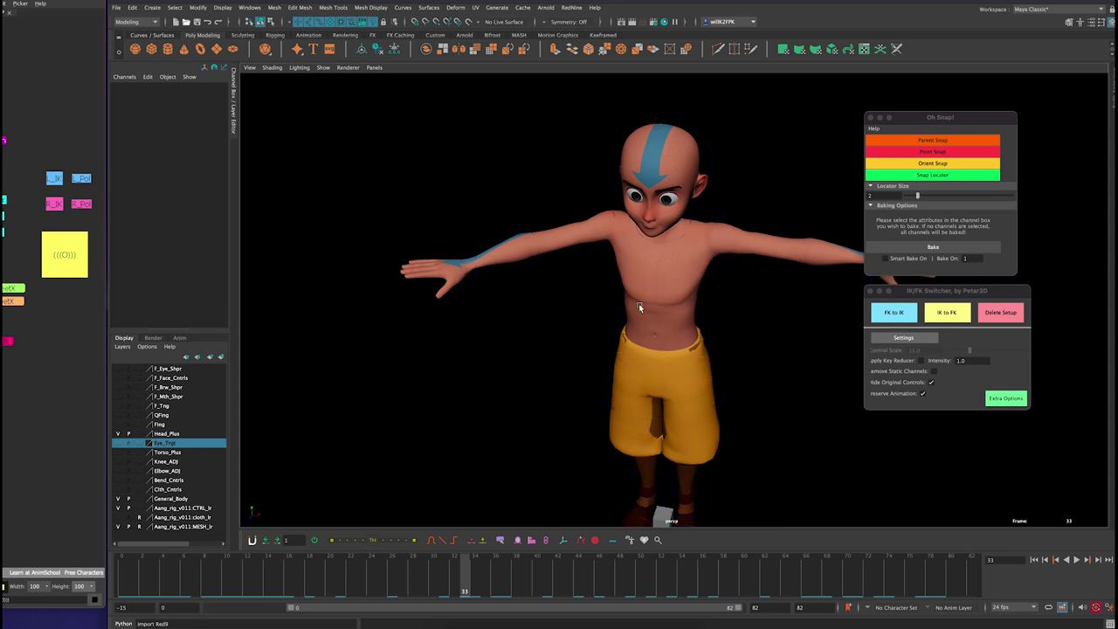
{"action": "key", "text": "alt+v"}
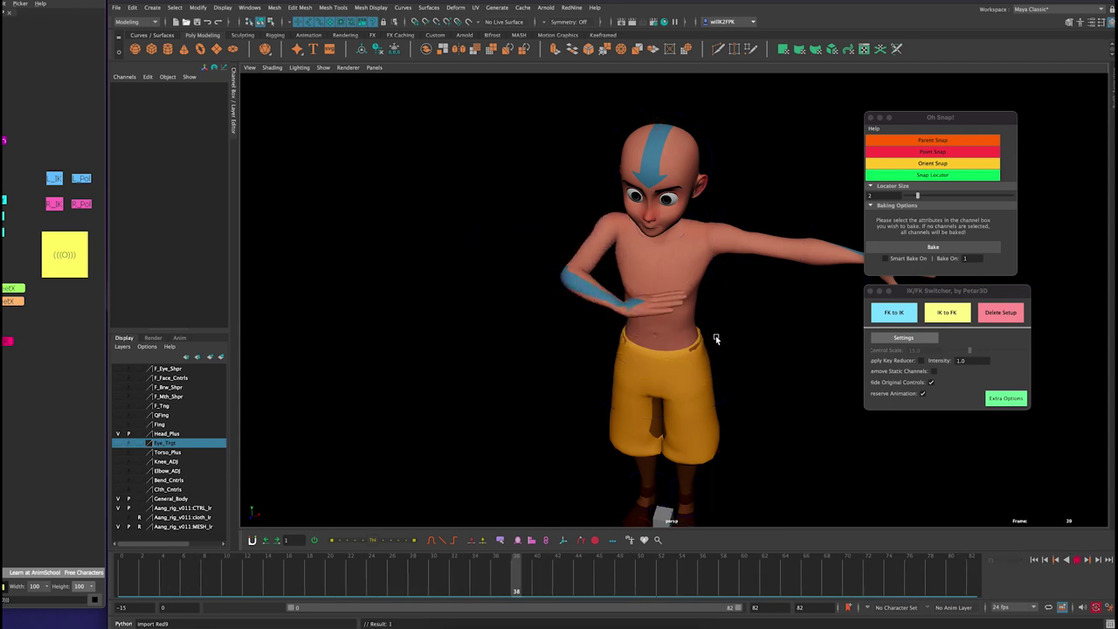
{"action": "left_click_drag", "start_coordinate": [716, 335], "coordinate": [690, 350], "text": "alt"}
{"action": "key", "text": "alt+v"}
{"action": "key", "text": "alt+1"}
{"action": "middle_click_drag", "start_coordinate": [684, 262], "coordinate": [712, 288], "text": "alt"}
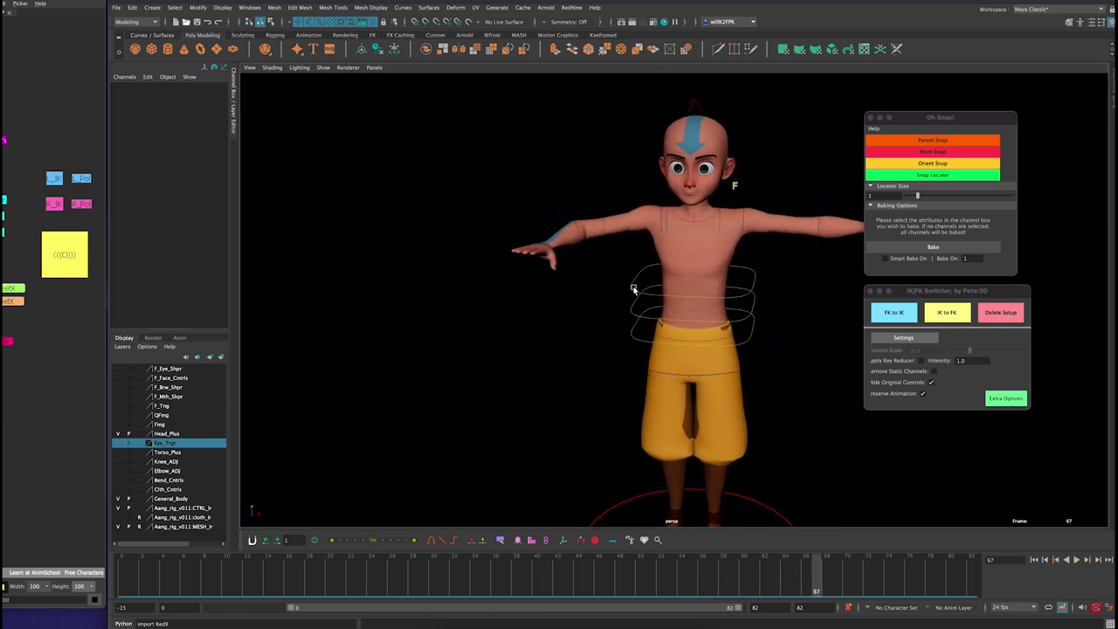
{"action": "middle_click_drag", "start_coordinate": [631, 253], "coordinate": [641, 278], "text": "alt"}
{"action": "left_click_drag", "start_coordinate": [751, 362], "coordinate": [752, 351], "text": "alt"}
- Set the playback range start to -15 and go to that first frame
{"action": "key", "text": "f"}
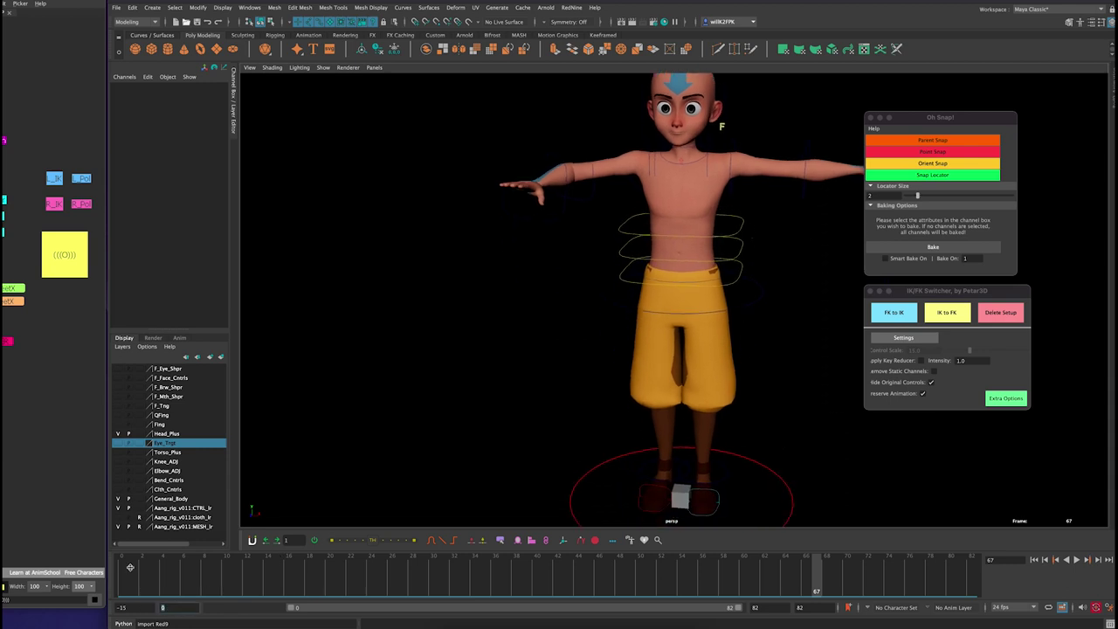
{"action": "key", "text": "Return"}
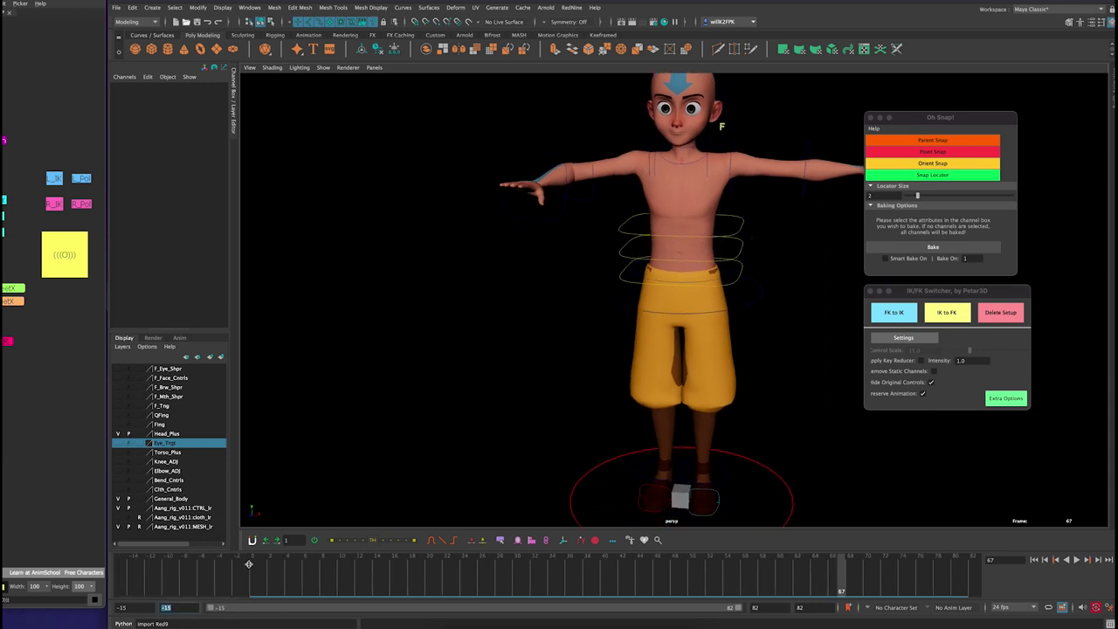
{"action": "left_click", "coordinate": [178, 583]}
{"action": "key", "text": "alt+shift+v"}
{"action": "left_click_drag", "start_coordinate": [445, 364], "coordinate": [668, 382], "text": "alt"}
{"action": "left_click_drag", "start_coordinate": [743, 254], "coordinate": [622, 258], "text": "alt"}
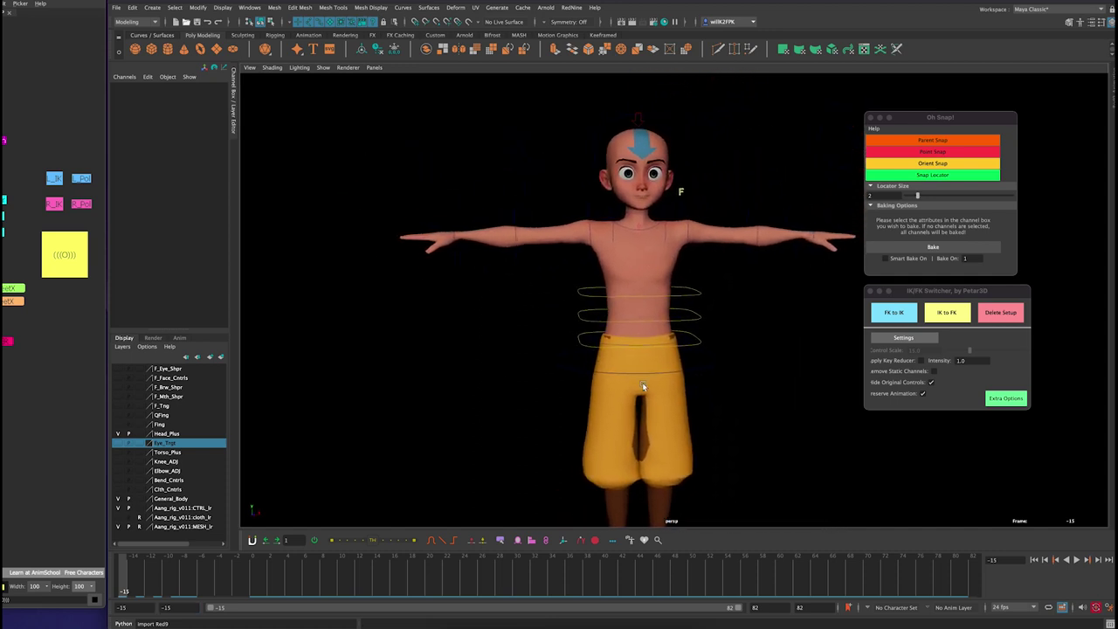
- Set the R Arm Ik Fk Blend attribute on the master control to 0 to put the right arm in IK
{"action": "middle_click_drag", "start_coordinate": [522, 207], "coordinate": [546, 154], "text": "alt"}
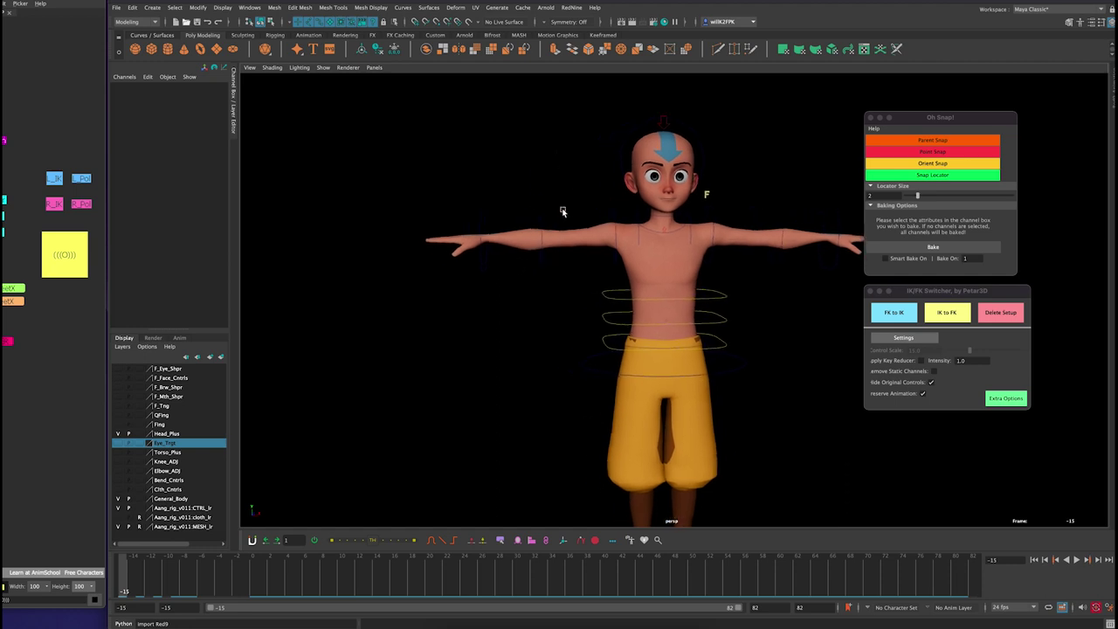
{"action": "middle_click_drag", "start_coordinate": [599, 379], "coordinate": [586, 335], "text": "alt"}
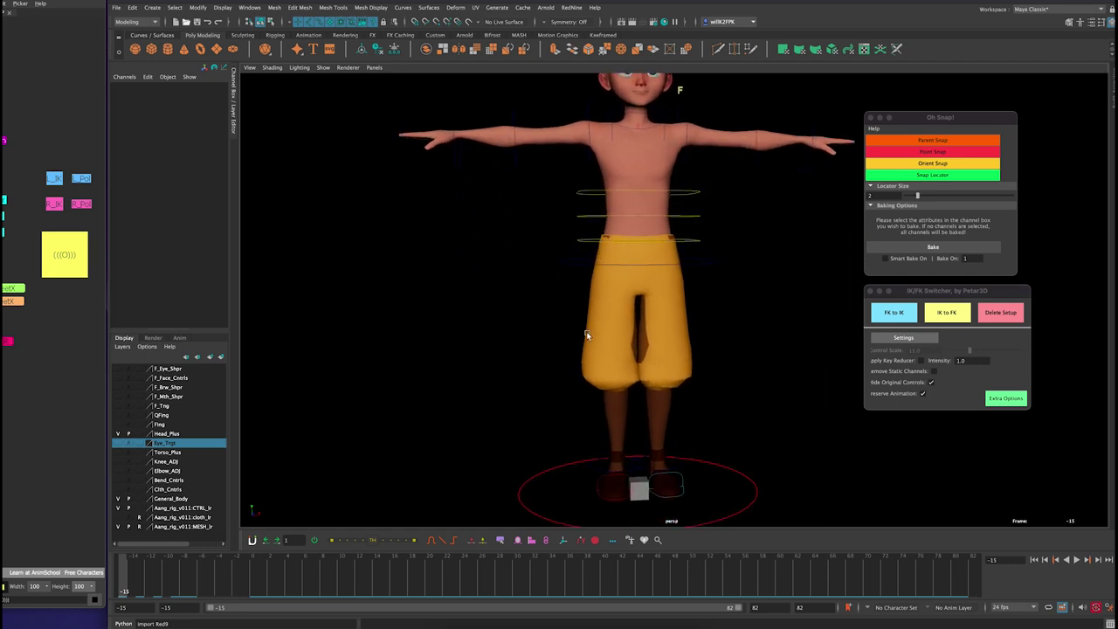
{"action": "right_click_drag", "start_coordinate": [586, 334], "coordinate": [568, 318], "text": "alt"}
{"action": "left_click_drag", "start_coordinate": [550, 355], "coordinate": [545, 409], "text": "alt"}
{"action": "left_click", "coordinate": [526, 485]}
{"action": "middle_click_drag", "start_coordinate": [541, 391], "coordinate": [555, 377], "text": "alt"}
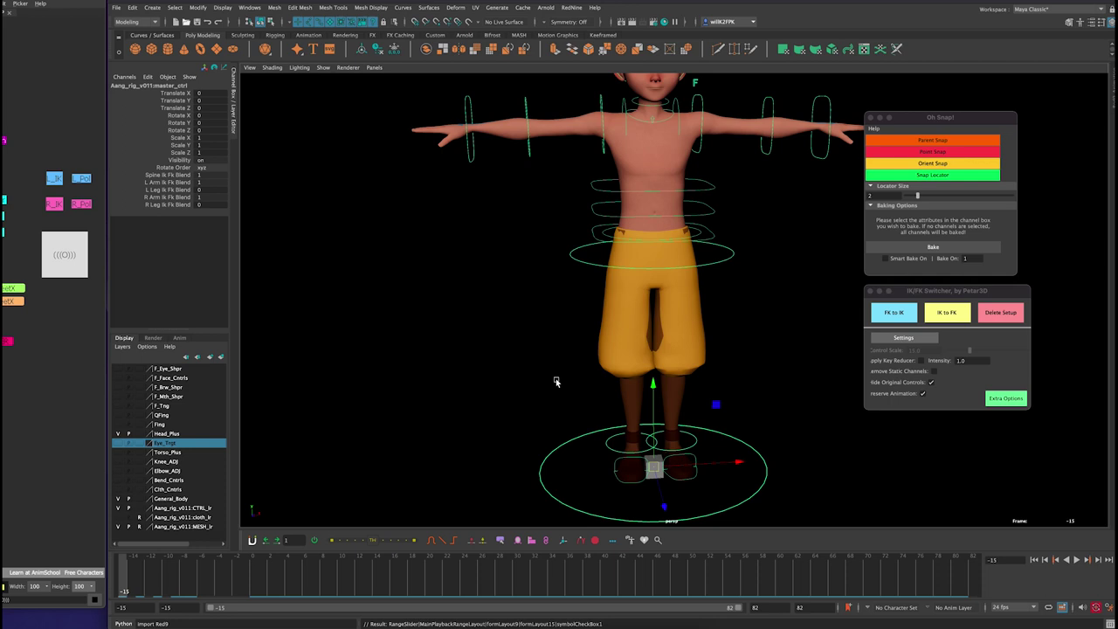
{"action": "left_click", "coordinate": [148, 204]}
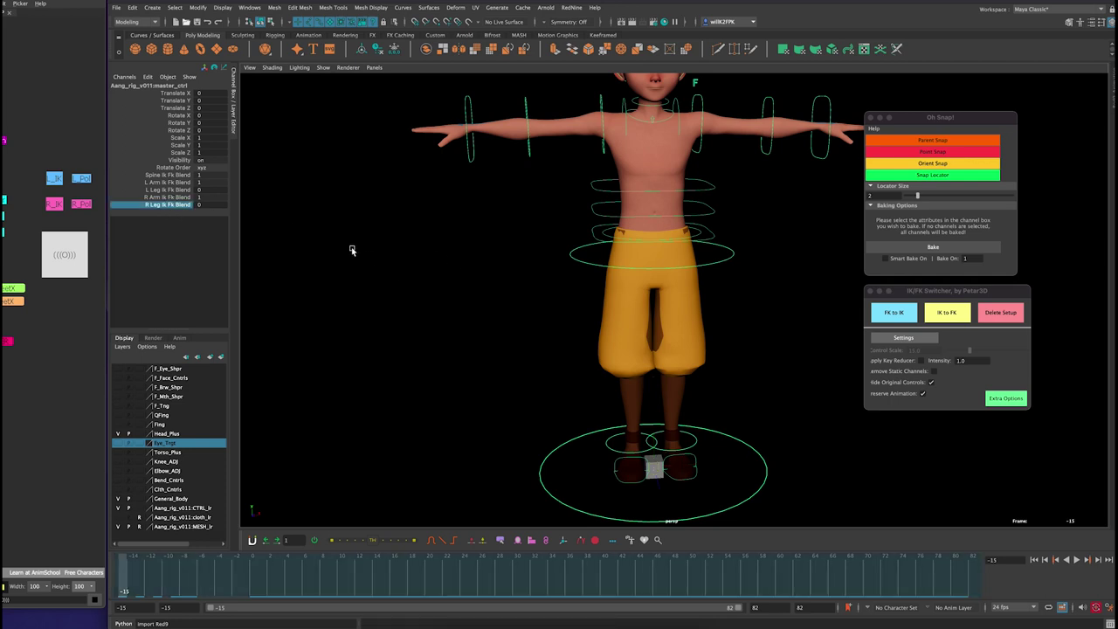
{"action": "left_click", "coordinate": [166, 197]}
{"action": "middle_click_drag", "start_coordinate": [483, 277], "coordinate": [334, 272]}
{"action": "middle_click_drag", "start_coordinate": [484, 243], "coordinate": [522, 376], "text": "alt"}
{"action": "left_click_drag", "start_coordinate": [522, 376], "coordinate": [517, 359], "text": "alt"}
{"action": "middle_click_drag", "start_coordinate": [513, 322], "coordinate": [528, 275], "text": "alt"}
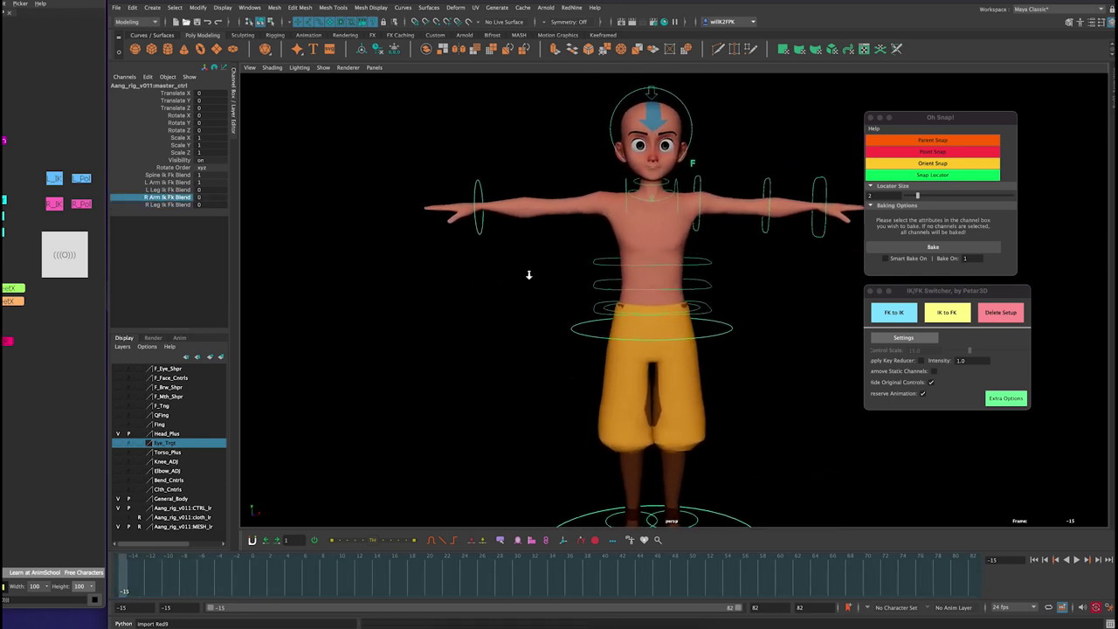
{"action": "right_click_drag", "start_coordinate": [528, 275], "coordinate": [533, 287], "text": "alt"}
{"action": "middle_click_drag", "start_coordinate": [515, 229], "coordinate": [518, 248], "text": "alt"}
{"action": "middle_click_drag", "start_coordinate": [524, 307], "coordinate": [507, 272], "text": "alt"}
{"action": "middle_click_drag", "start_coordinate": [543, 357], "coordinate": [489, 294], "text": "alt"}
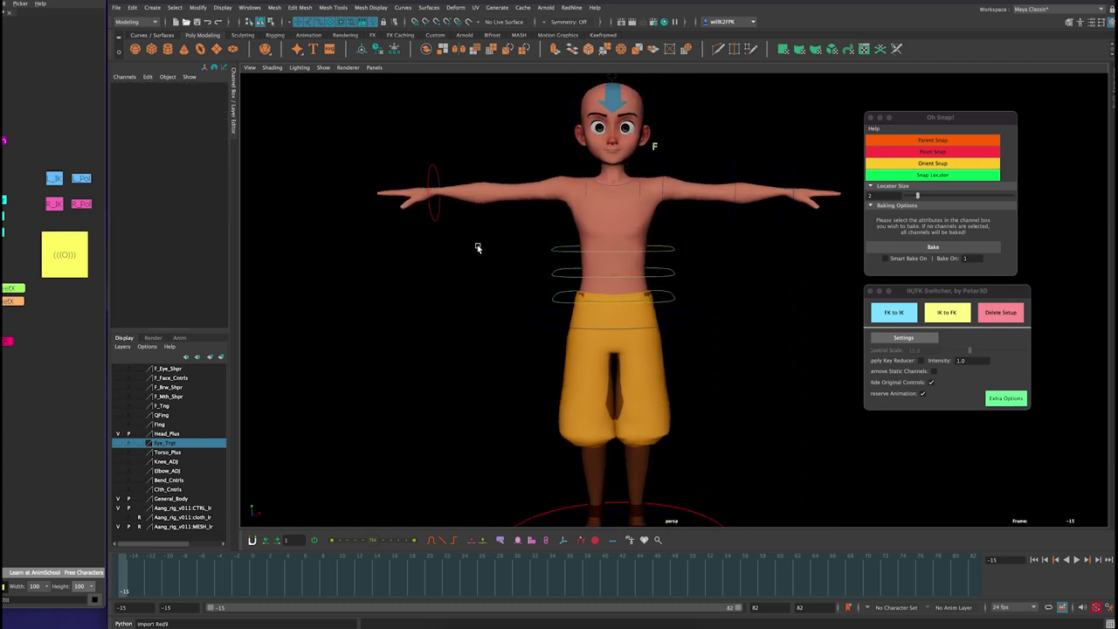
- Parent Snap the cube at the character's feet to the right arm IK control at the wrist
{"action": "left_click", "coordinate": [412, 163]}
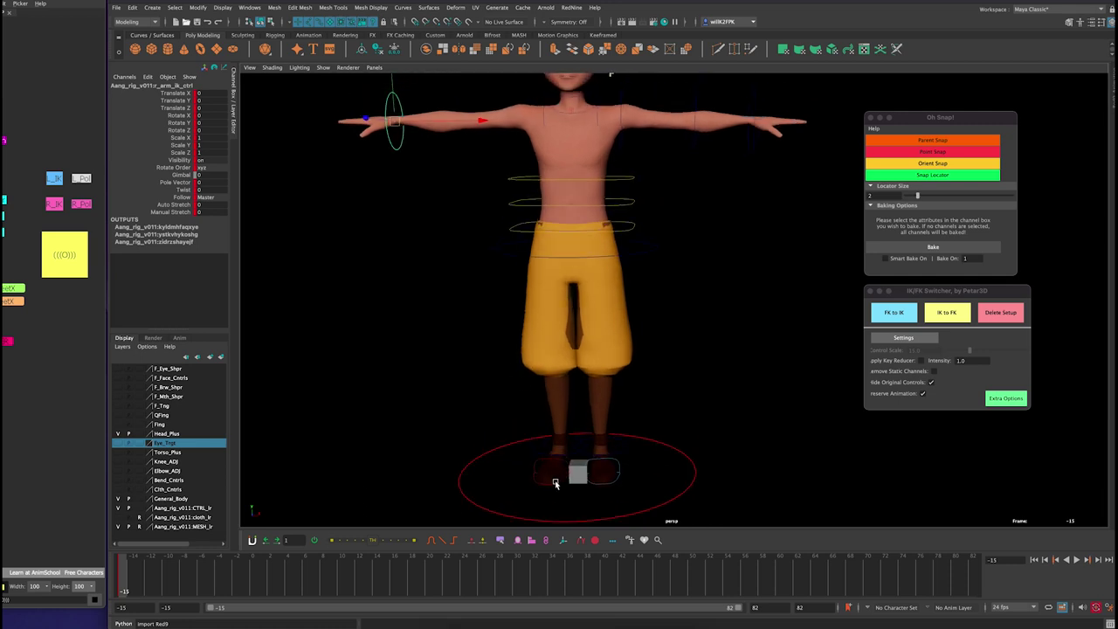
{"action": "left_click", "coordinate": [581, 456]}
{"action": "left_click_drag", "start_coordinate": [614, 467], "coordinate": [618, 461], "text": "alt"}
{"action": "middle_click_drag", "start_coordinate": [615, 459], "coordinate": [619, 470], "text": "alt"}
{"action": "middle_click_drag", "start_coordinate": [625, 381], "coordinate": [624, 432], "text": "alt"}
{"action": "left_click_drag", "start_coordinate": [624, 432], "coordinate": [624, 410], "text": "alt"}
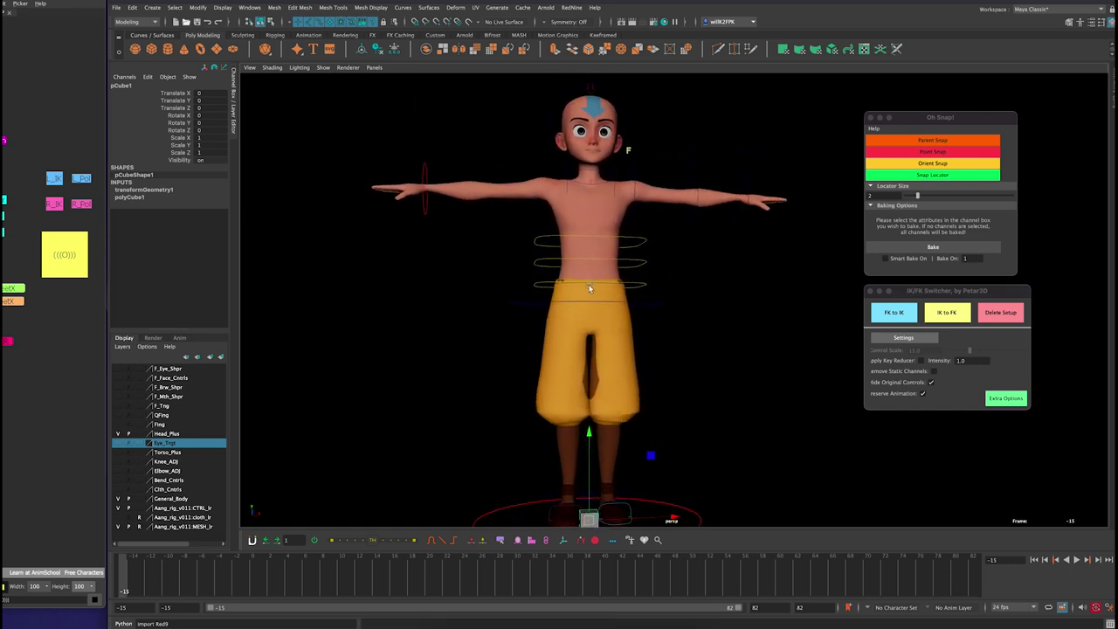
{"action": "left_click", "coordinate": [423, 166]}
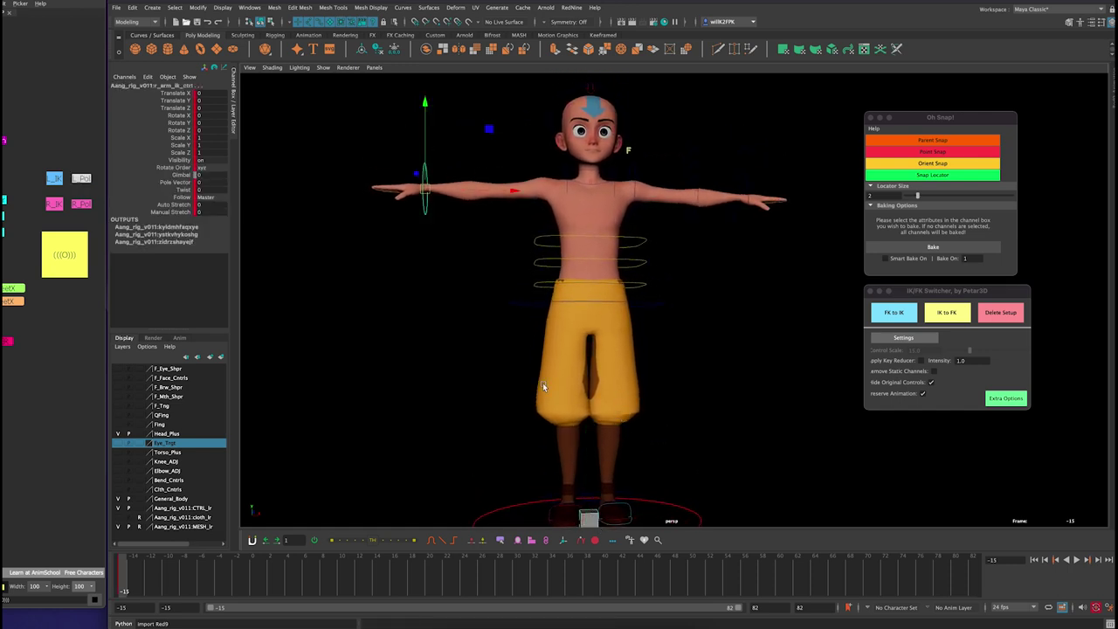
{"action": "left_click_drag", "start_coordinate": [497, 263], "coordinate": [485, 264], "text": "alt"}
{"action": "middle_click_drag", "start_coordinate": [486, 264], "coordinate": [494, 288], "text": "alt"}
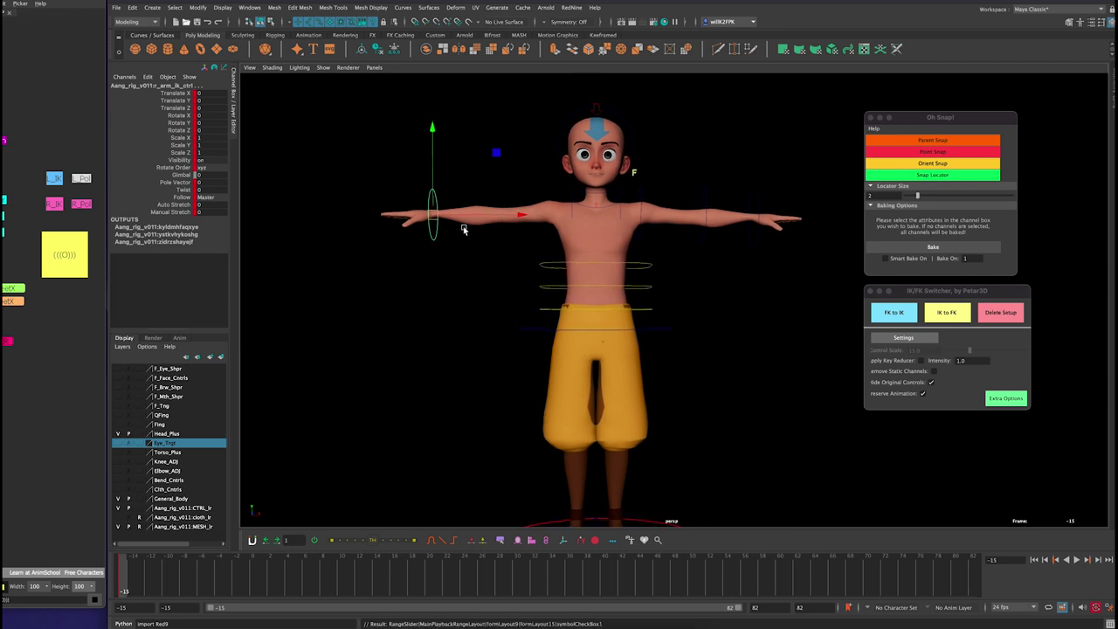
{"action": "left_click_drag", "start_coordinate": [501, 265], "coordinate": [486, 280], "text": "alt"}
{"action": "middle_click_drag", "start_coordinate": [486, 279], "coordinate": [476, 306], "text": "alt"}
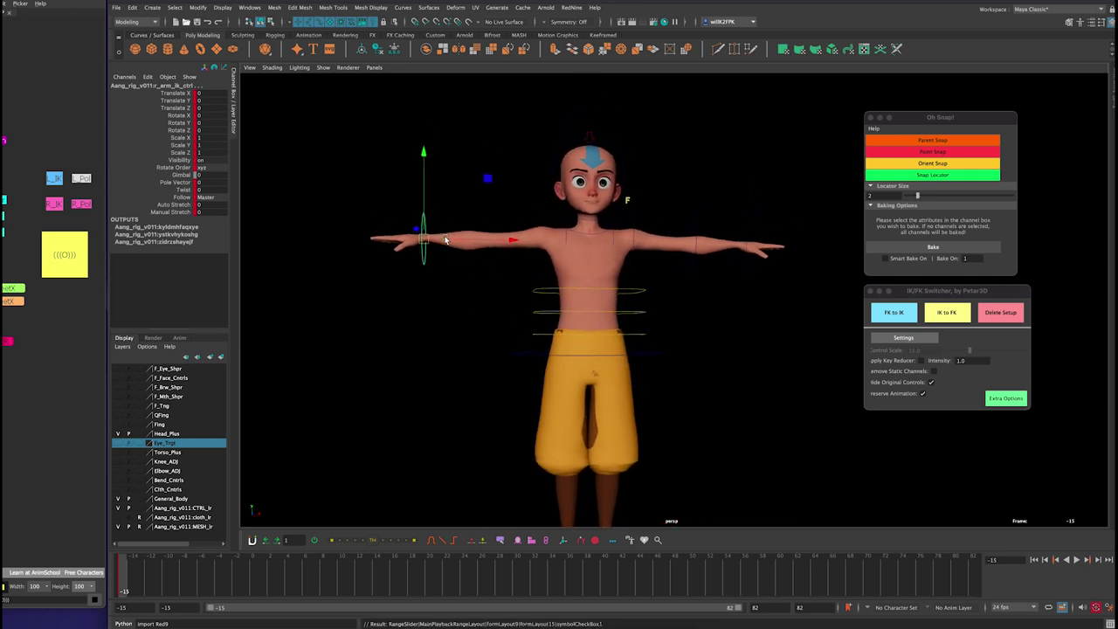
{"action": "middle_click_drag", "start_coordinate": [446, 239], "coordinate": [452, 248], "text": "alt"}
{"action": "left_click", "coordinate": [949, 143]}
- Examine up close how the cube sits on the right wrist and its IK control
{"action": "middle_click_drag", "start_coordinate": [532, 300], "coordinate": [615, 351], "text": "alt"}
{"action": "right_click_drag", "start_coordinate": [615, 351], "coordinate": [694, 357], "text": "alt"}
{"action": "left_click_drag", "start_coordinate": [519, 302], "coordinate": [488, 304], "text": "alt"}
{"action": "middle_click_drag", "start_coordinate": [488, 305], "coordinate": [541, 317], "text": "alt"}
{"action": "key", "text": "f"}
{"action": "right_click_drag", "start_coordinate": [612, 359], "coordinate": [451, 363], "text": "alt"}
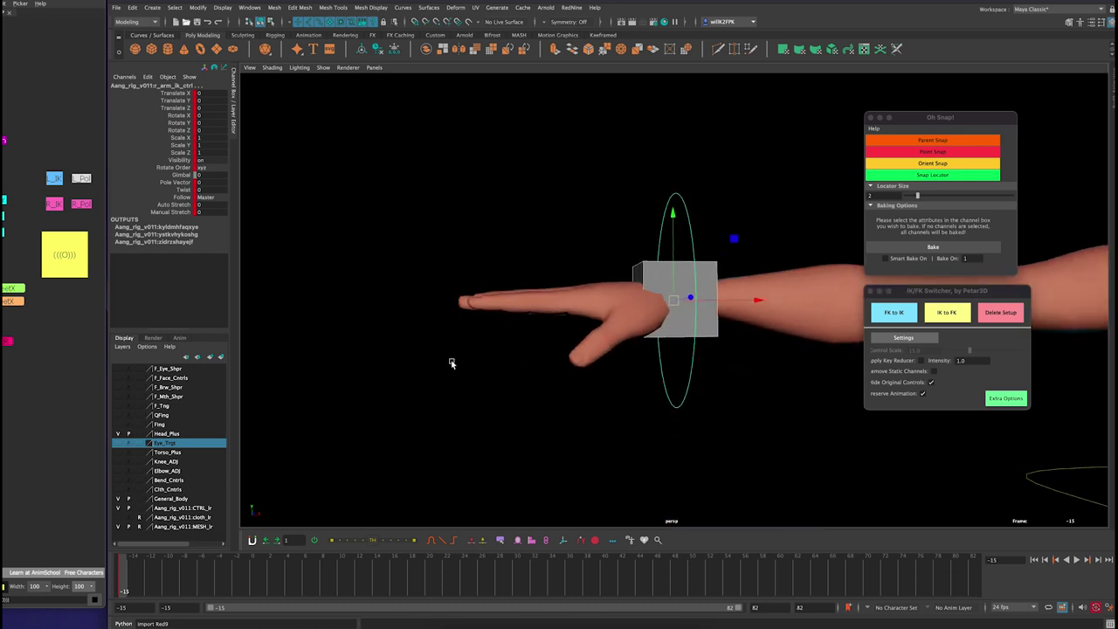
{"action": "middle_click_drag", "start_coordinate": [660, 317], "coordinate": [520, 304], "text": "alt"}
{"action": "left_click_drag", "start_coordinate": [519, 304], "coordinate": [581, 342], "text": "alt"}
{"action": "right_click_drag", "start_coordinate": [581, 342], "coordinate": [516, 327], "text": "alt"}
{"action": "left_click", "coordinate": [634, 160]}
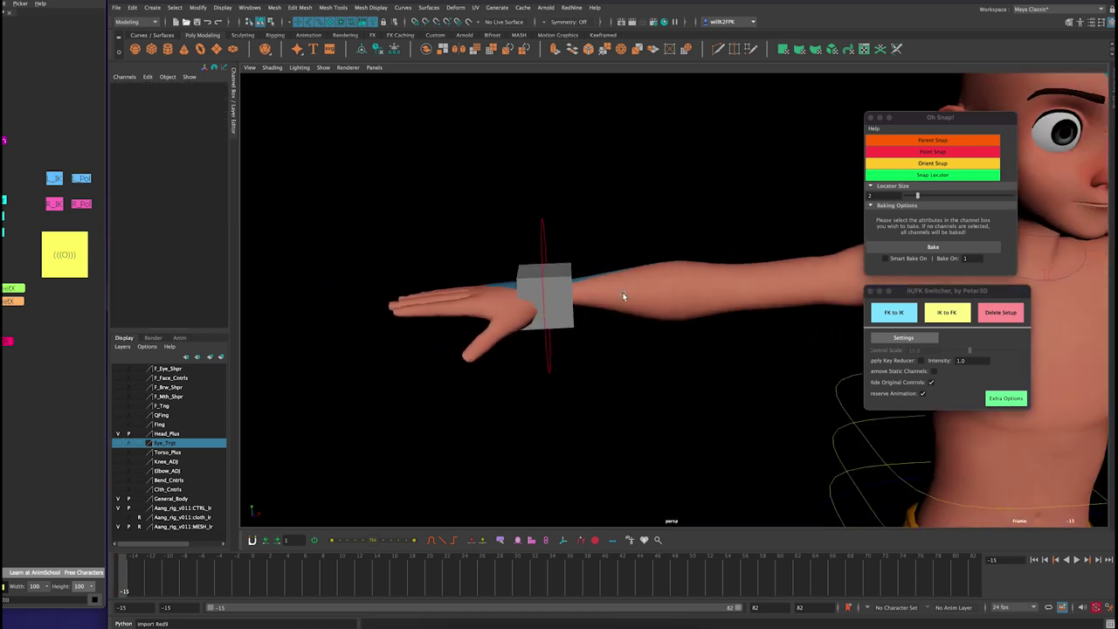
- Freeze the transformations of the cube at the right wrist
{"action": "left_click", "coordinate": [560, 275]}
{"action": "left_click_drag", "start_coordinate": [560, 275], "coordinate": [515, 286], "text": "alt"}
{"action": "left_click_drag", "start_coordinate": [507, 330], "coordinate": [501, 318], "text": "alt"}
{"action": "middle_click_drag", "start_coordinate": [500, 318], "coordinate": [420, 302], "text": "alt"}
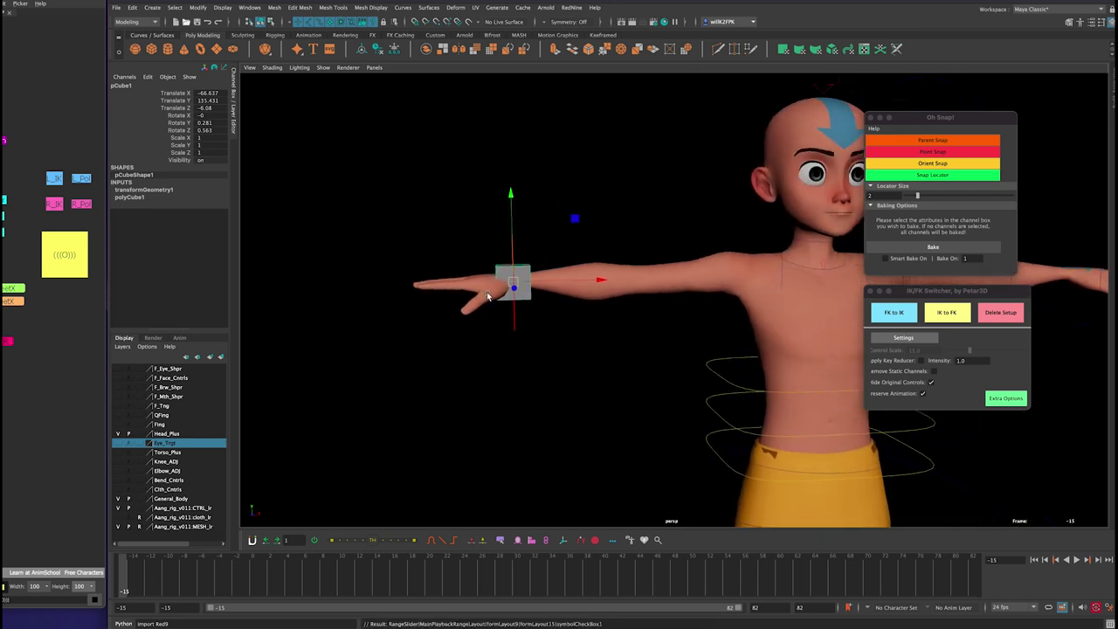
{"action": "left_click_drag", "start_coordinate": [421, 302], "coordinate": [428, 297], "text": "alt"}
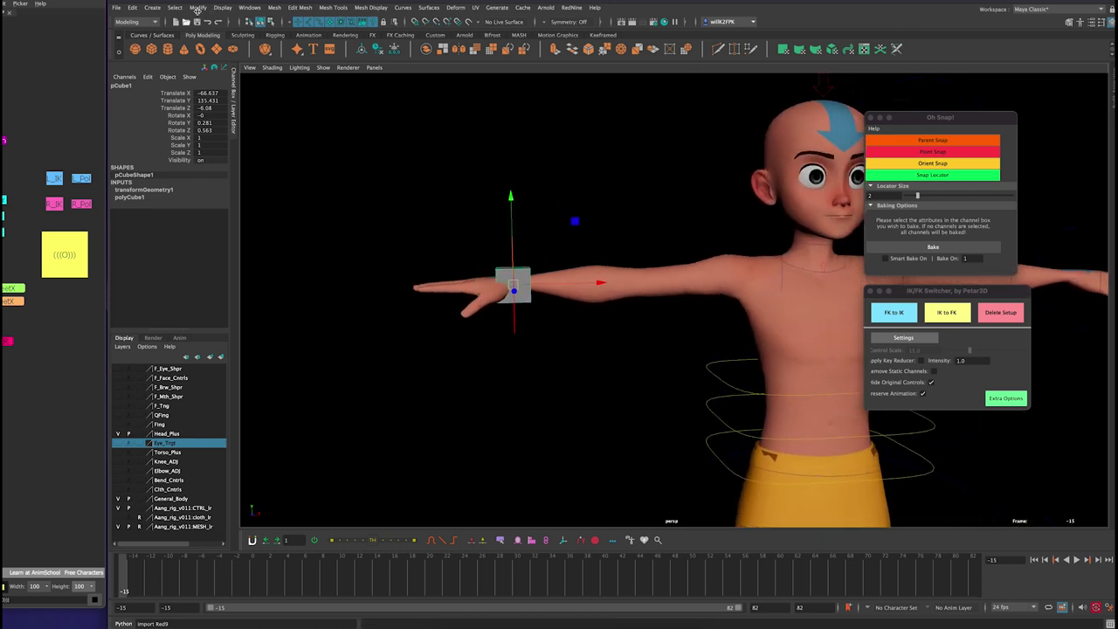
{"action": "left_click", "coordinate": [200, 7]}
{"action": "left_click", "coordinate": [237, 50]}
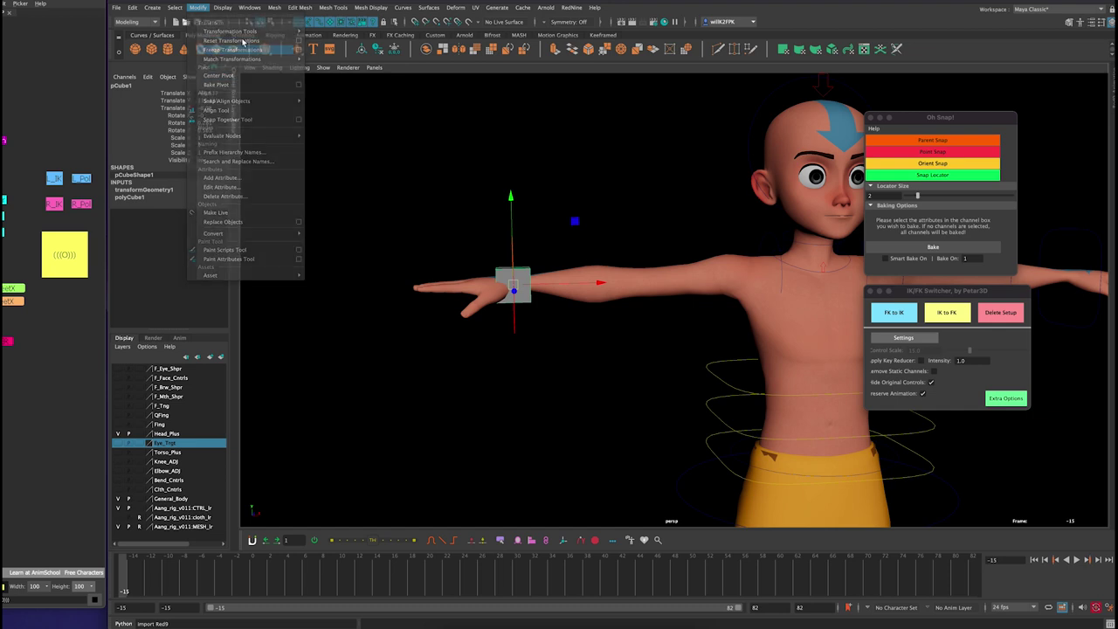
{"action": "left_click_drag", "start_coordinate": [599, 345], "coordinate": [519, 364], "text": "alt"}
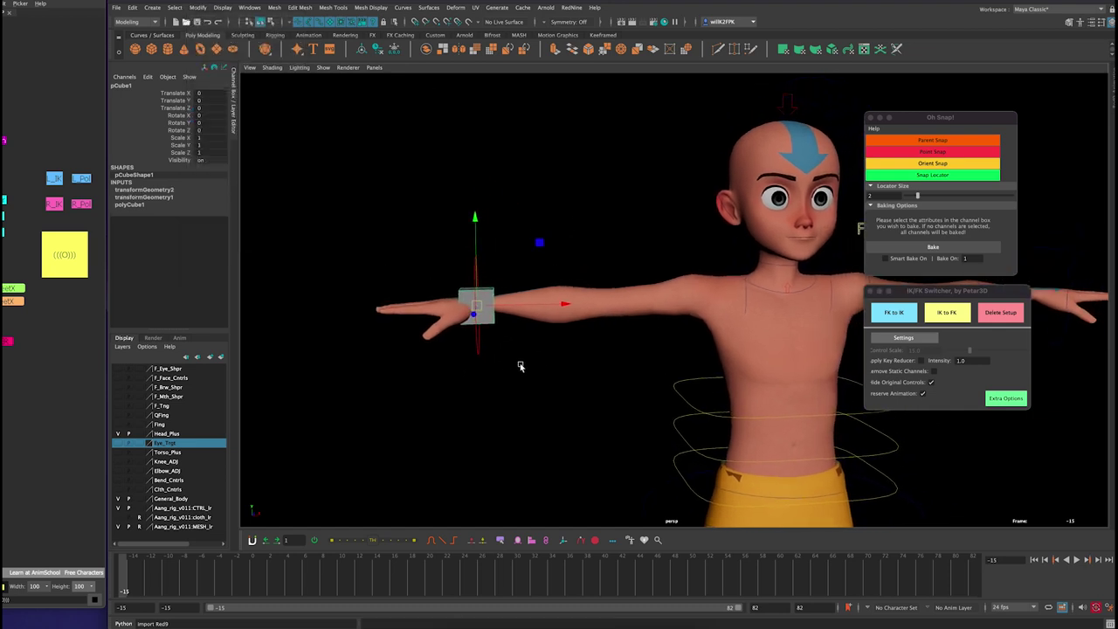
- Parent Snap the frozen cube to the right arm IK control again and reselect the cube to check its transform values
{"action": "left_click", "coordinate": [525, 359]}
{"action": "left_click", "coordinate": [493, 297]}
{"action": "left_click_drag", "start_coordinate": [542, 280], "coordinate": [491, 250], "text": "alt"}
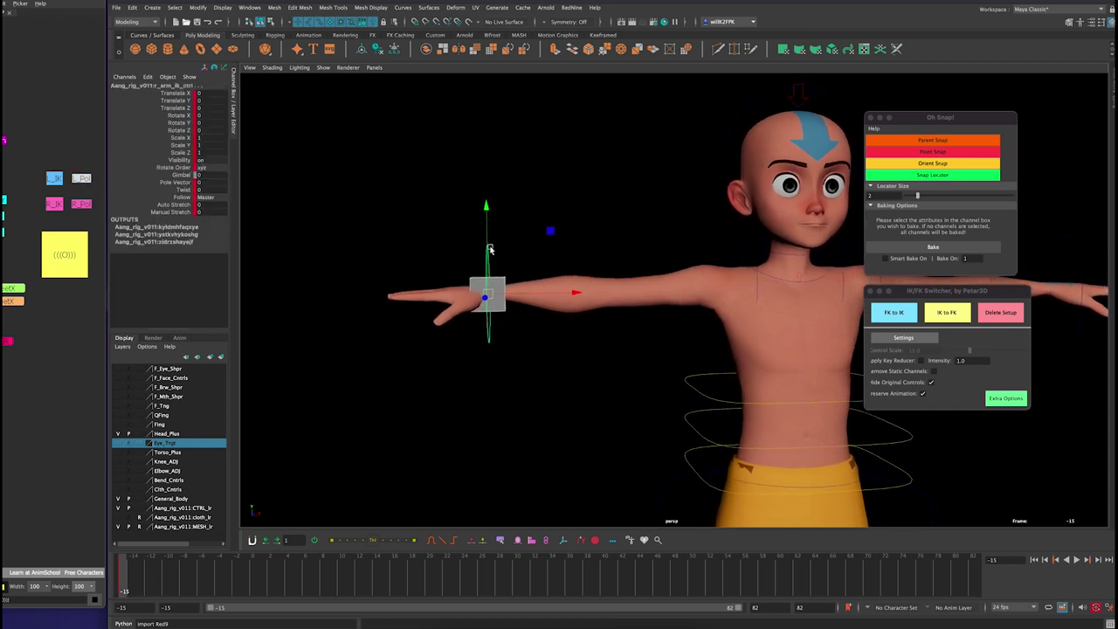
{"action": "left_click", "coordinate": [950, 144]}
{"action": "middle_click_drag", "start_coordinate": [540, 321], "coordinate": [547, 311], "text": "alt"}
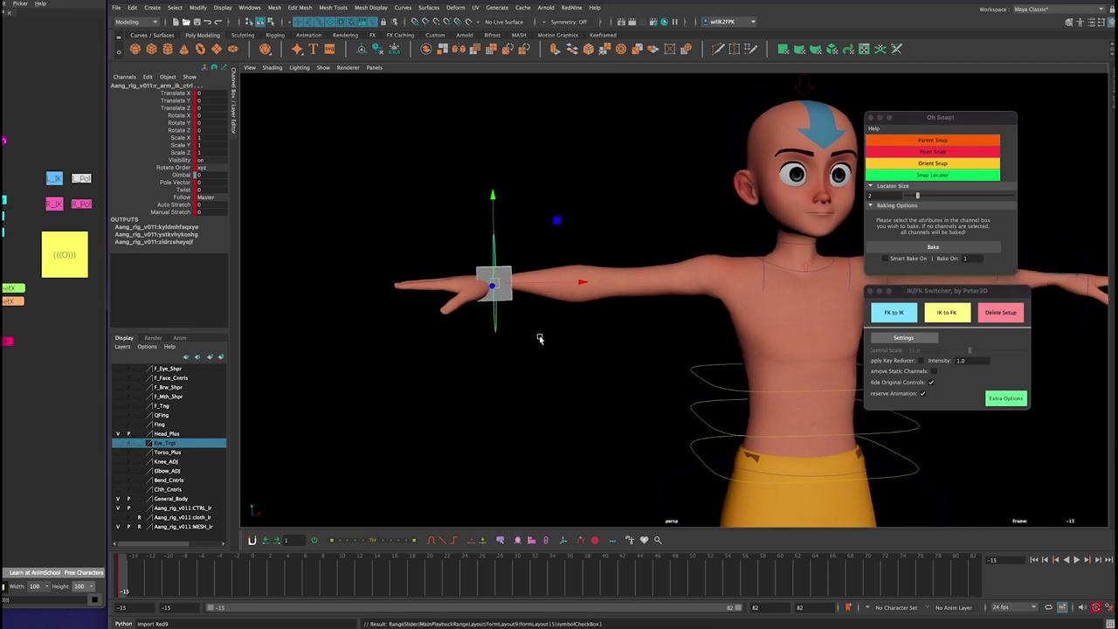
{"action": "left_click", "coordinate": [584, 233]}
{"action": "left_click", "coordinate": [507, 272]}
{"action": "left_click_drag", "start_coordinate": [562, 265], "coordinate": [555, 270], "text": "alt"}
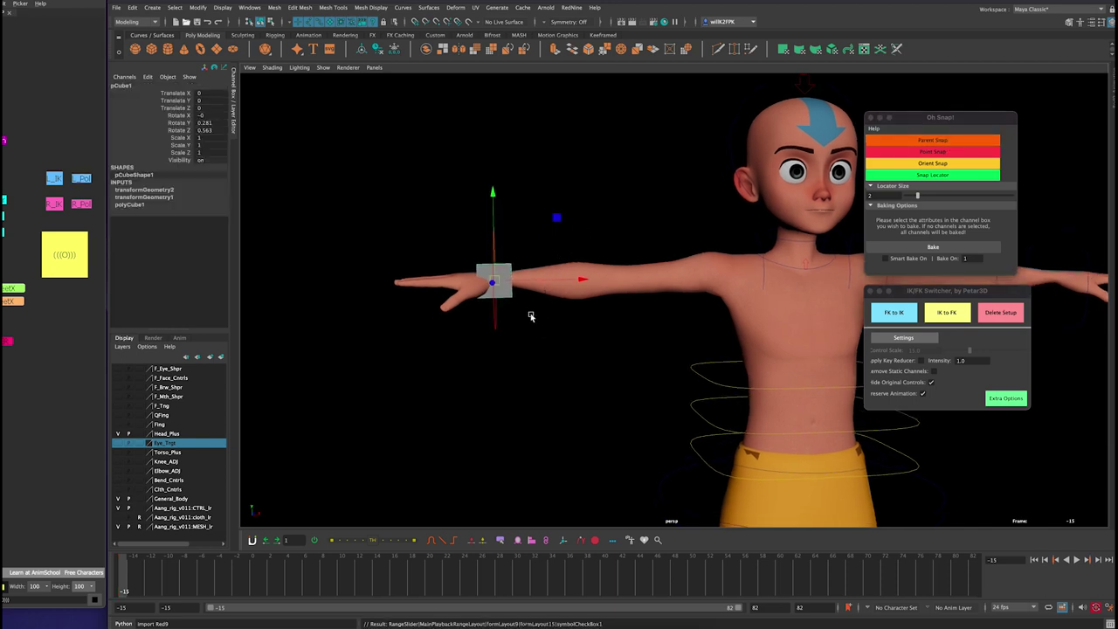
{"action": "left_click_drag", "start_coordinate": [530, 316], "coordinate": [527, 300], "text": "alt"}
{"action": "right_click_drag", "start_coordinate": [526, 300], "coordinate": [572, 312], "text": "alt"}
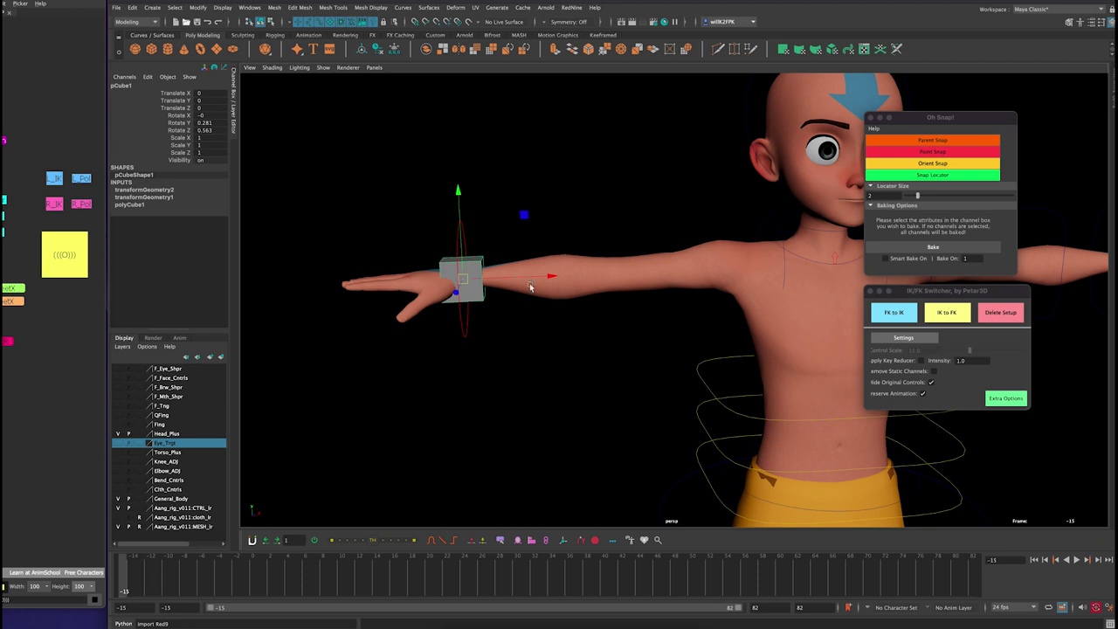
- Set the master control's R Arm Ik Fk Blend to 1 to switch the right arm to FK
{"action": "left_click_drag", "start_coordinate": [569, 332], "coordinate": [536, 320], "text": "alt"}
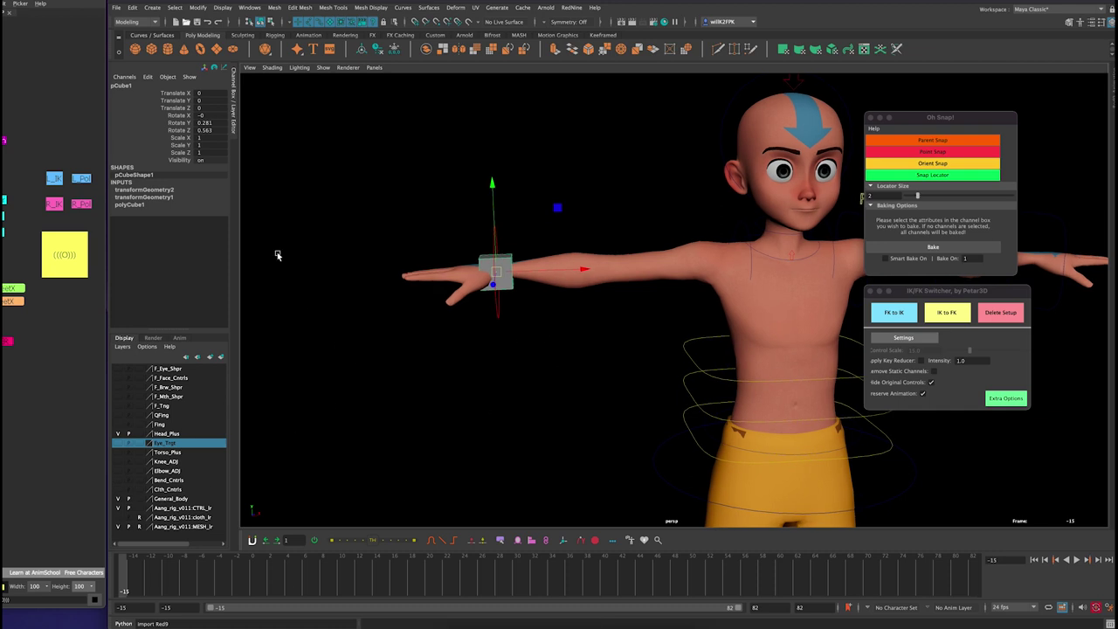
{"action": "left_click", "coordinate": [72, 254]}
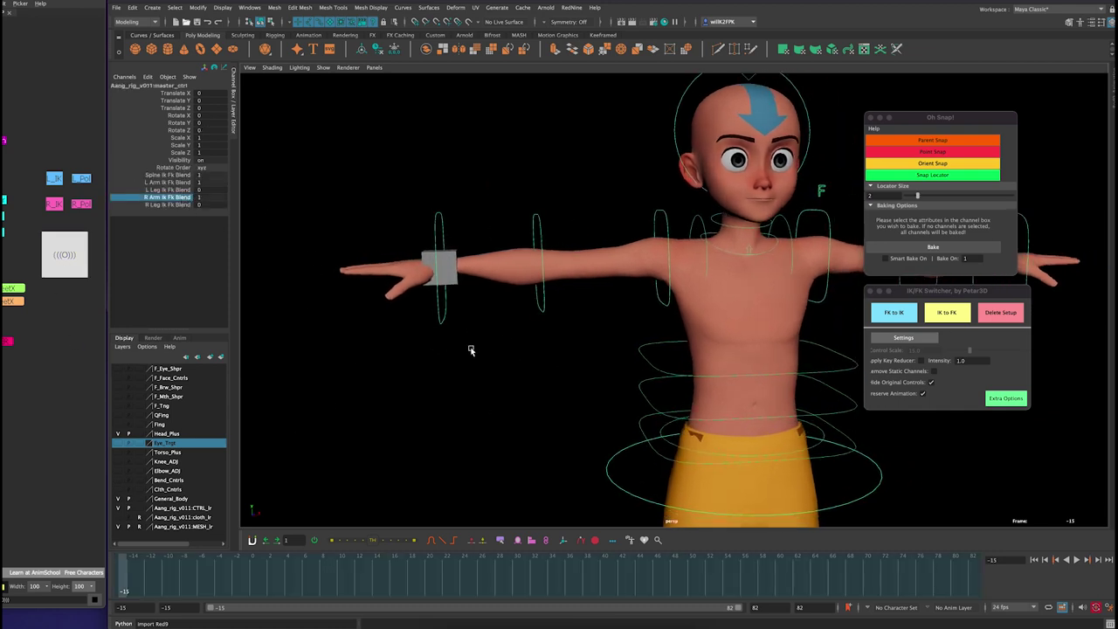
{"action": "left_click", "coordinate": [470, 238]}
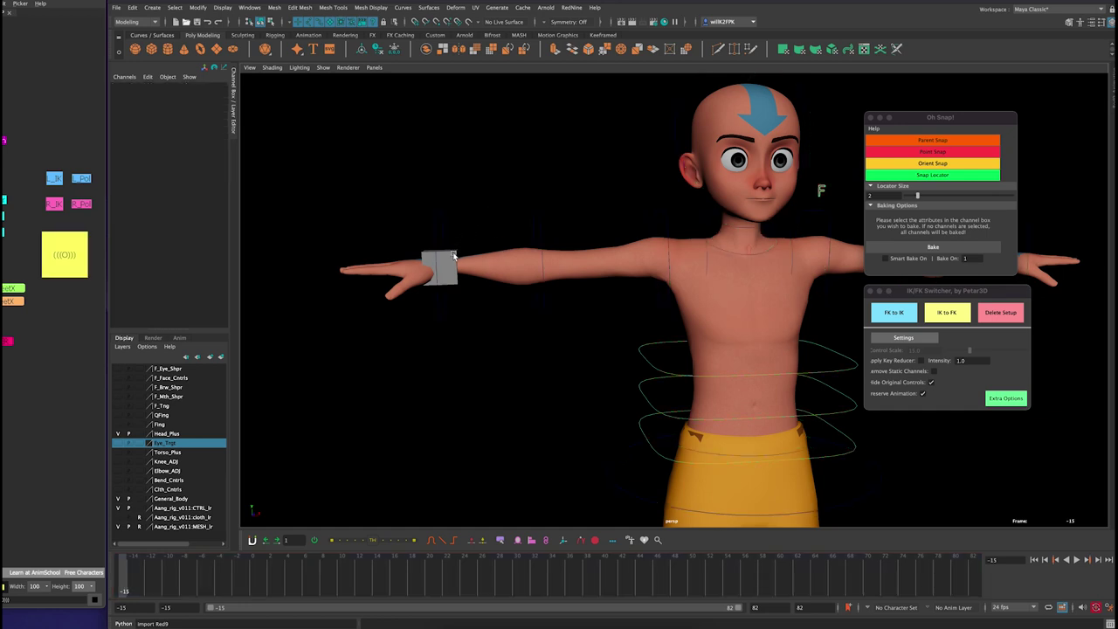
- Parent constrain the wrist cube to the right hand FK control
{"action": "left_click_drag", "start_coordinate": [417, 210], "coordinate": [472, 220]}
{"action": "left_click", "coordinate": [482, 216]}
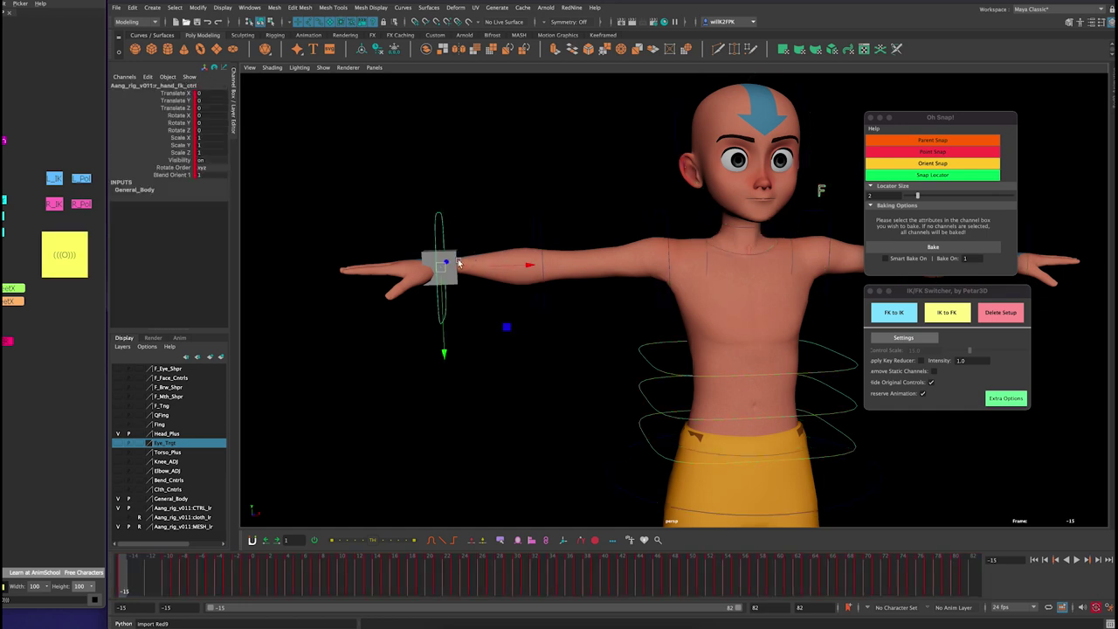
{"action": "left_click", "coordinate": [449, 262]}
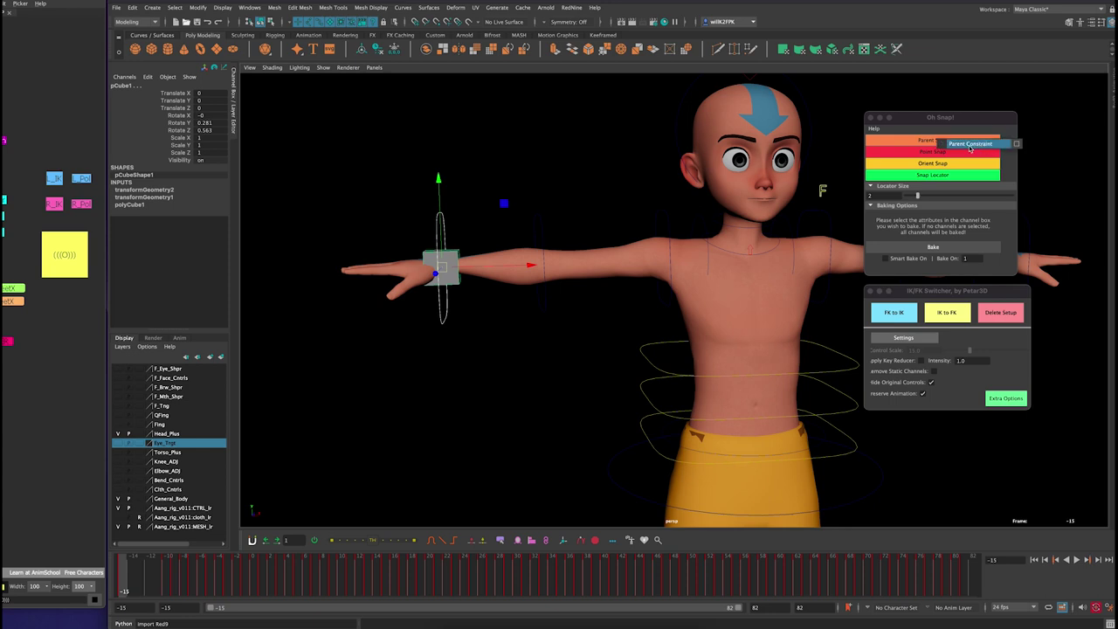
{"action": "left_click", "coordinate": [970, 145]}
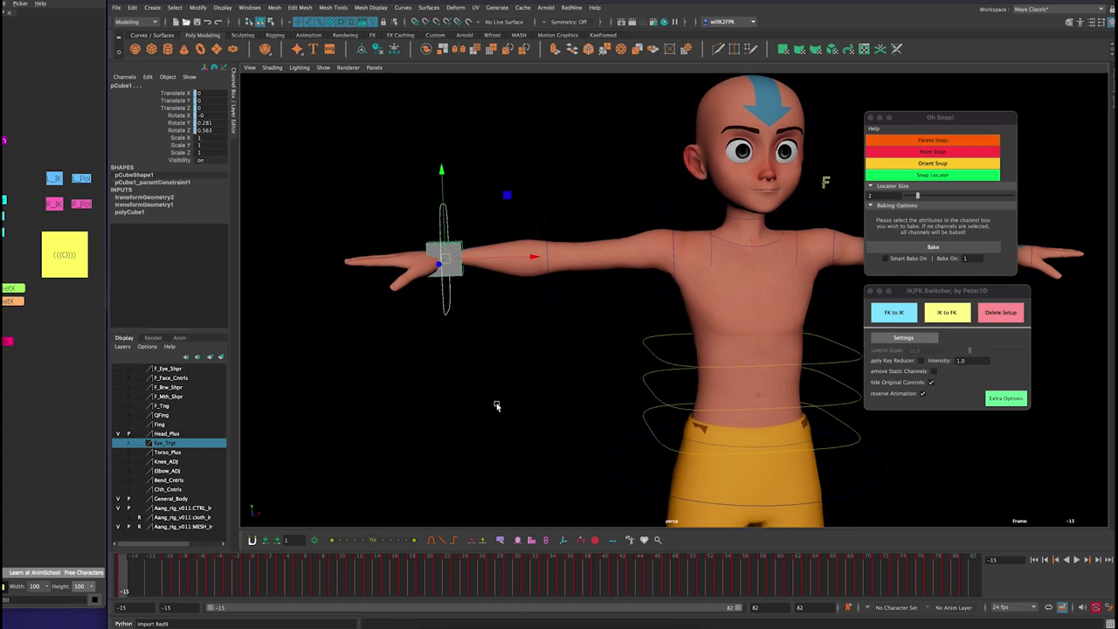
{"action": "left_click", "coordinate": [463, 245]}
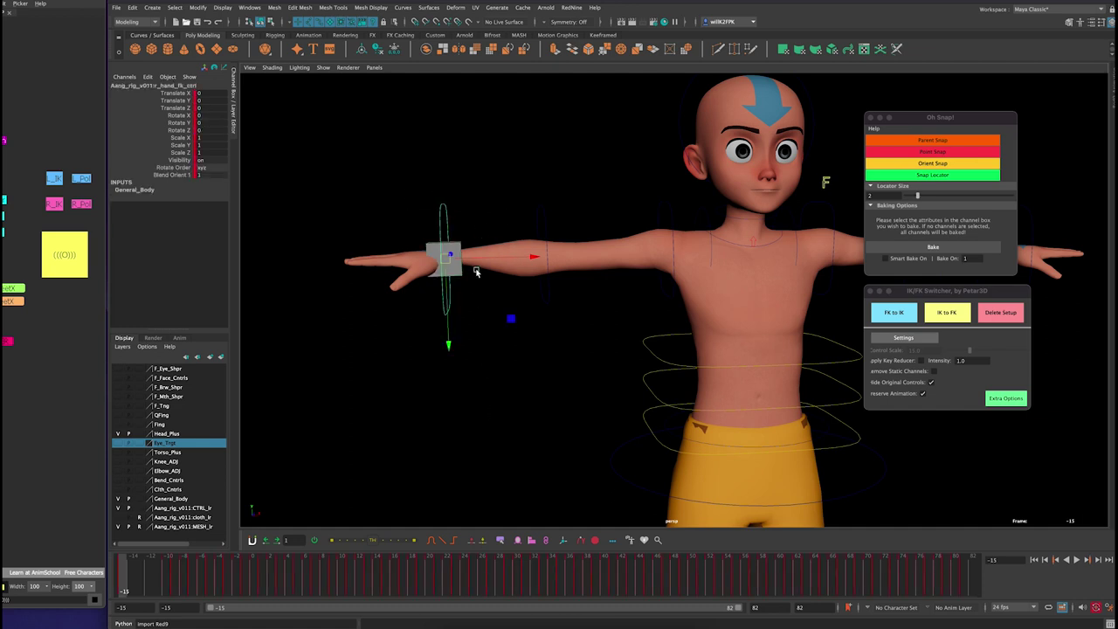
{"action": "left_click", "coordinate": [492, 214]}
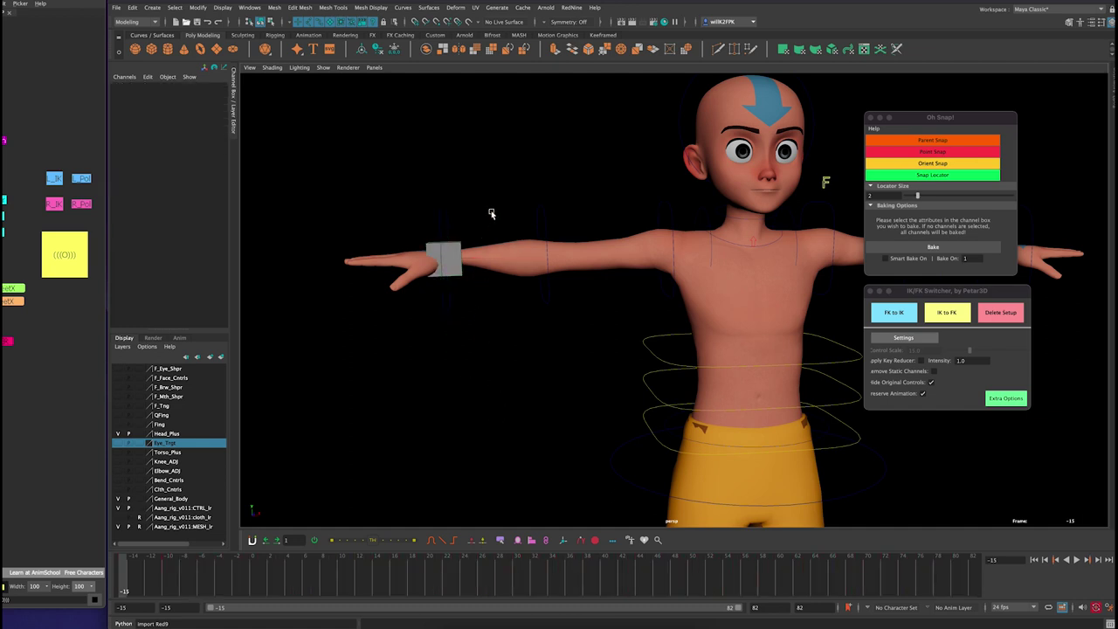
{"action": "left_click", "coordinate": [444, 252]}
{"action": "left_click", "coordinate": [149, 175]}
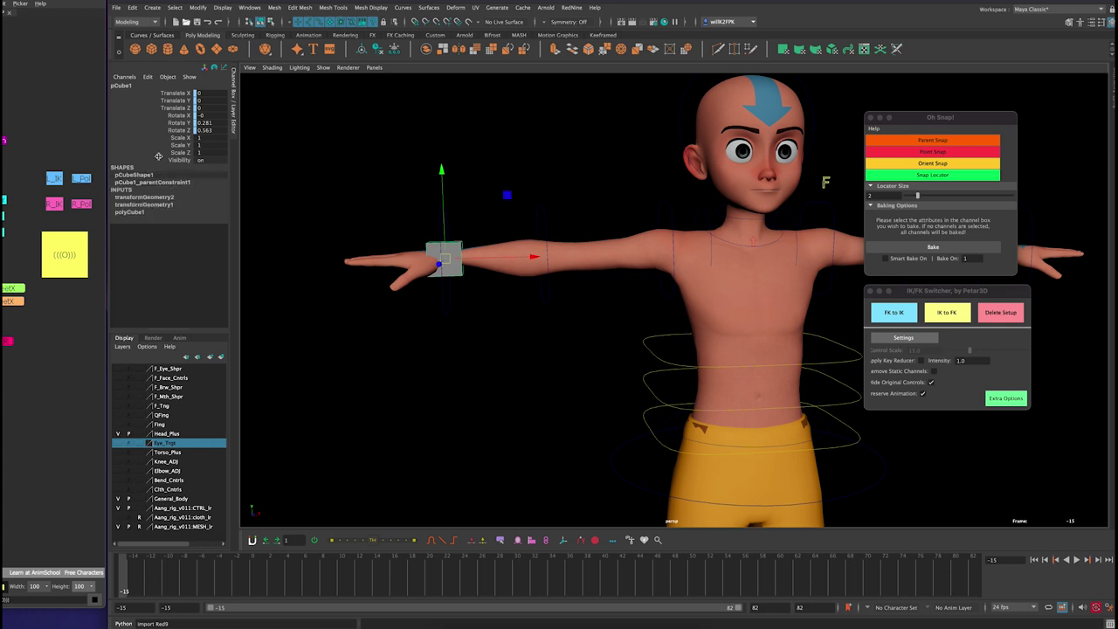
{"action": "key", "text": "Delete"}
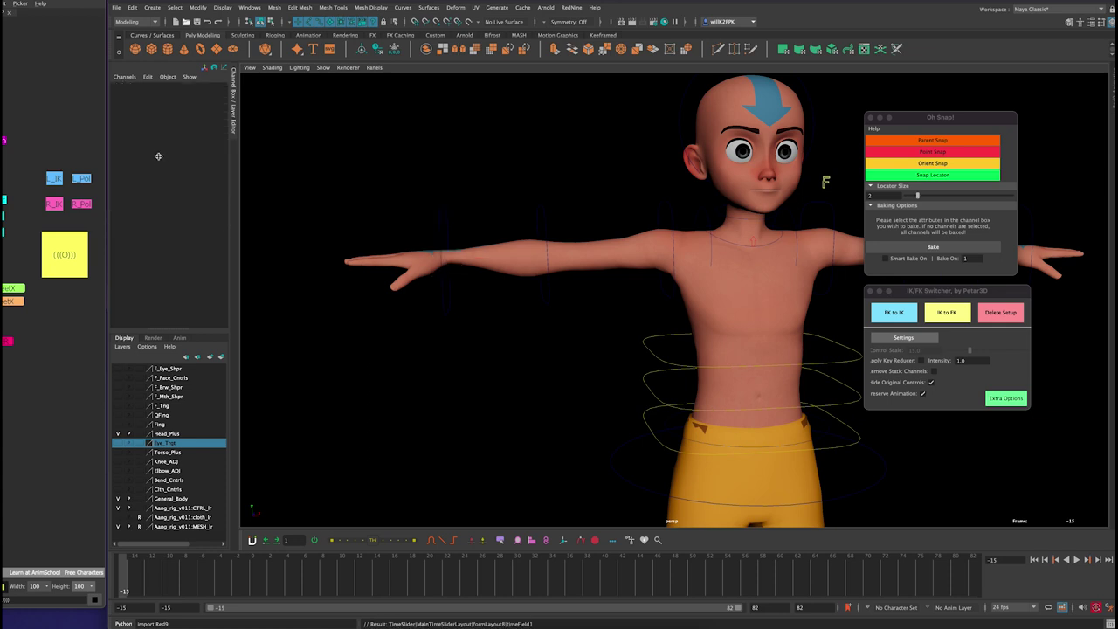
{"action": "key", "text": "ctrl+z"}
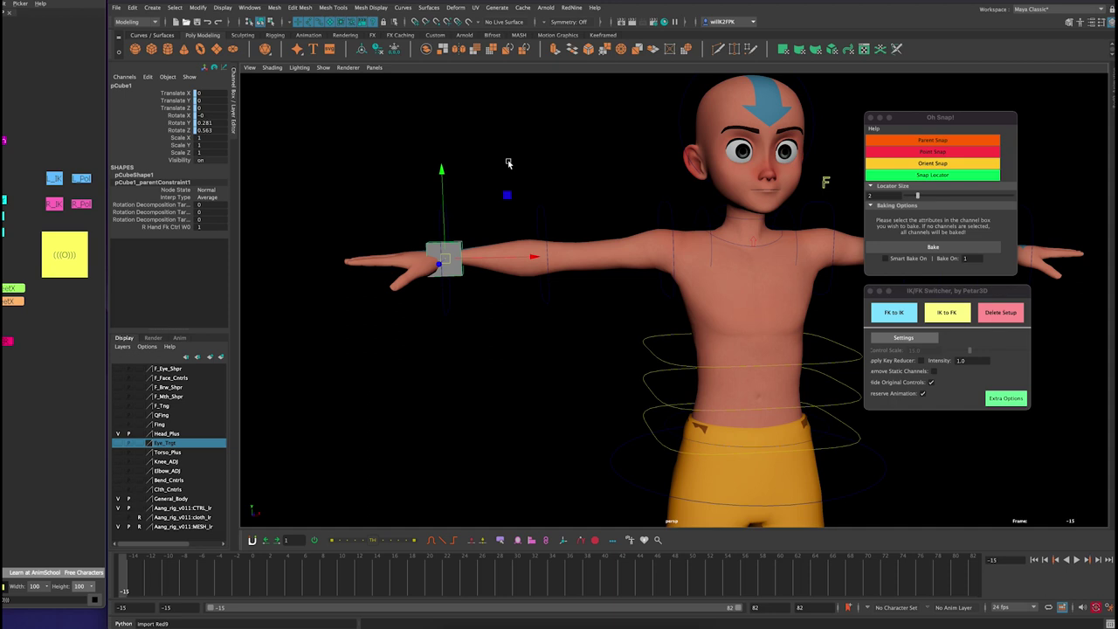
- Rename the cube's shape node to R_IK_LocationCube and deselect the cube
{"action": "left_click", "coordinate": [508, 165]}
{"action": "left_click", "coordinate": [453, 241]}
{"action": "left_click", "coordinate": [150, 175]}
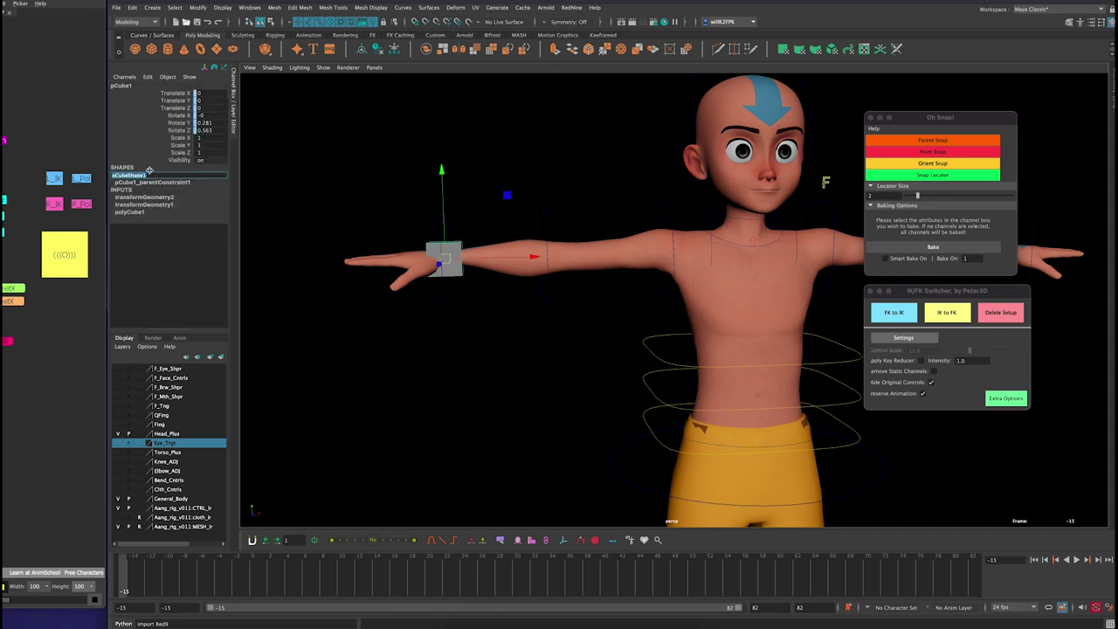
{"action": "type", "text": "K_LocationCube"}
{"action": "key", "text": "Return"}
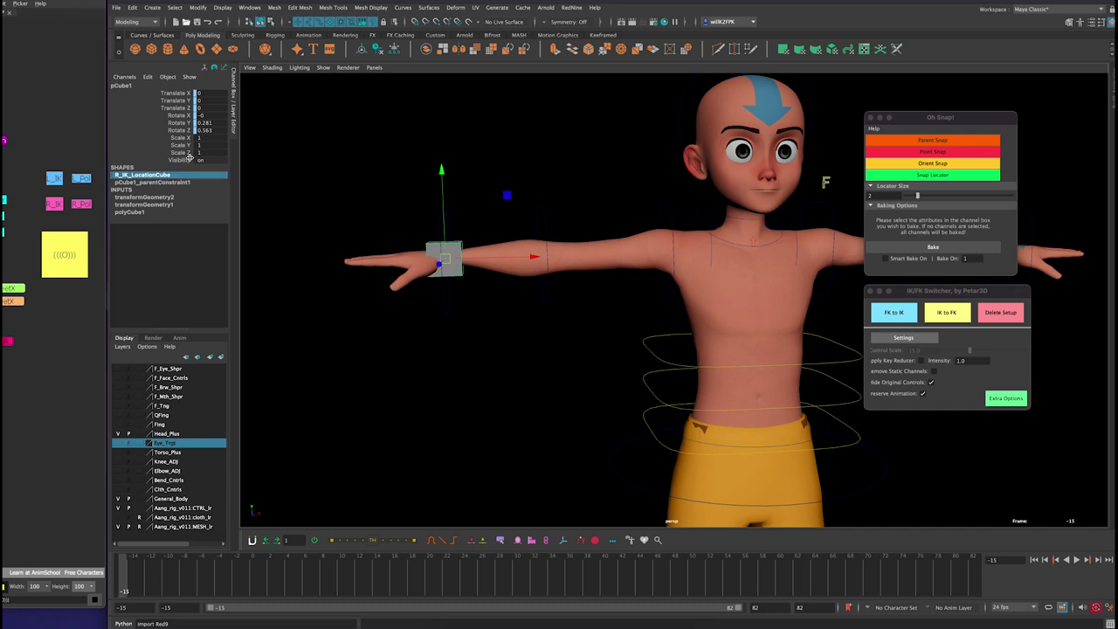
{"action": "left_click", "coordinate": [511, 433]}
- Set the playback start to frame 0 and both the playback end and animation end to frame 81
{"action": "left_click_drag", "start_coordinate": [514, 341], "coordinate": [512, 318], "text": "alt"}
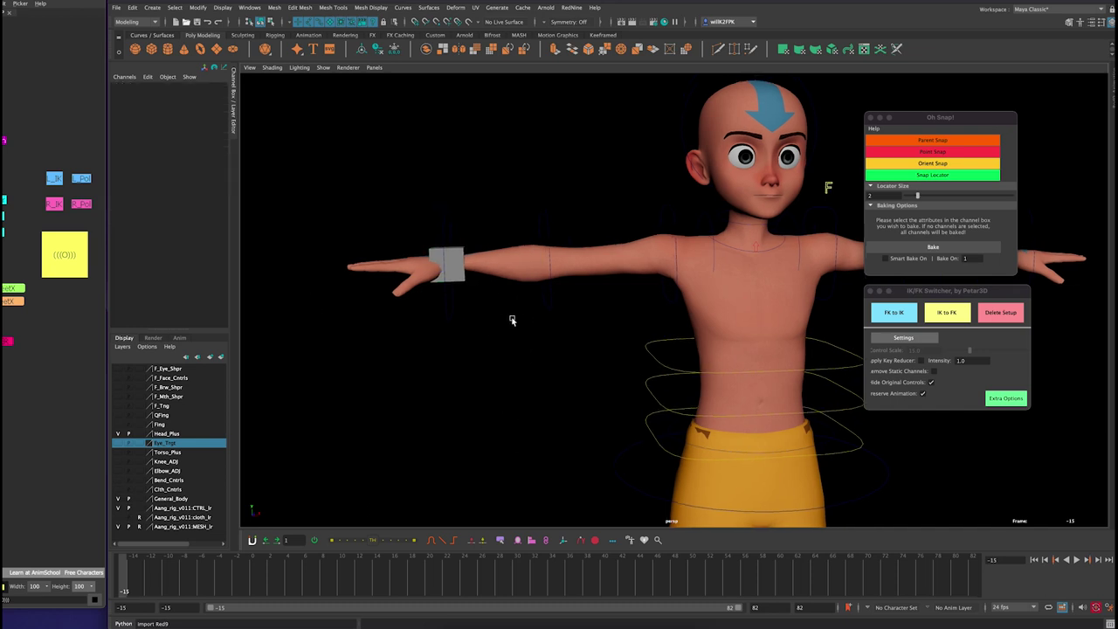
{"action": "right_click_drag", "start_coordinate": [512, 318], "coordinate": [490, 341], "text": "alt"}
{"action": "middle_click_drag", "start_coordinate": [550, 405], "coordinate": [453, 329], "text": "alt"}
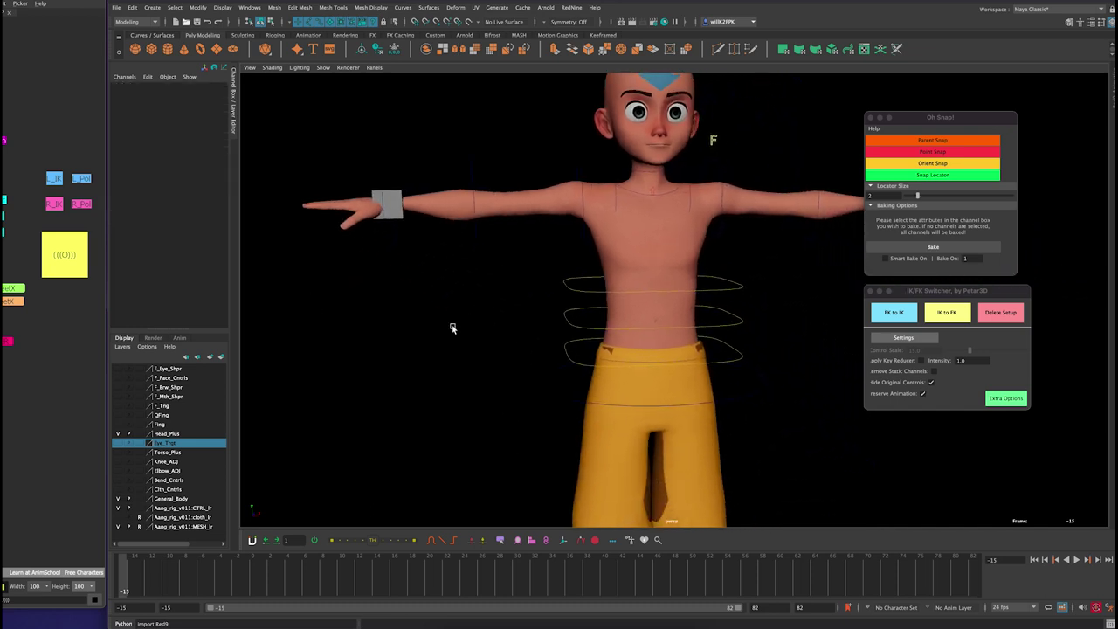
{"action": "double_click", "coordinate": [171, 607]}
{"action": "type", "text": "0"}
{"action": "key", "text": "Return"}
{"action": "left_click_drag", "start_coordinate": [113, 569], "coordinate": [748, 574]}
{"action": "double_click", "coordinate": [775, 608]}
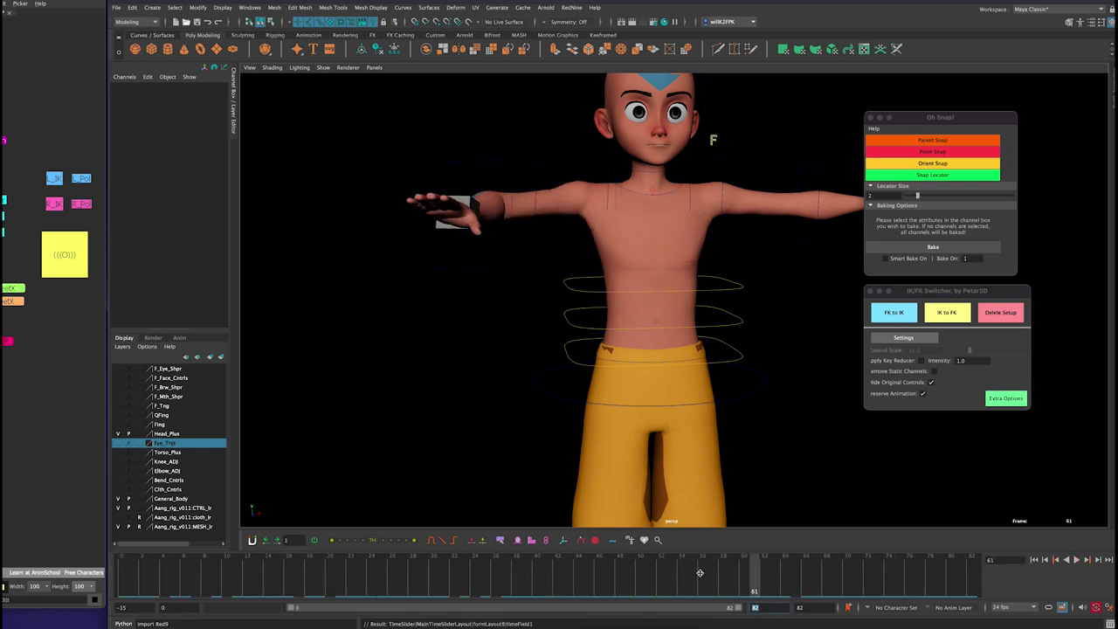
{"action": "type", "text": "81"}
{"action": "key", "text": "Return"}
{"action": "double_click", "coordinate": [822, 606]}
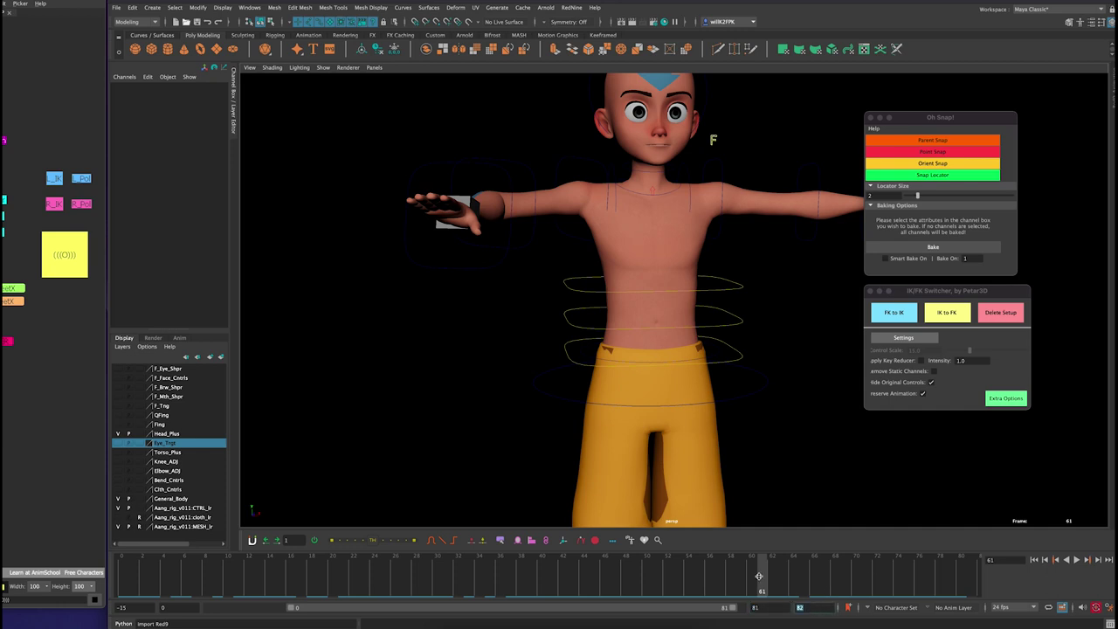
{"action": "type", "text": "81"}
{"action": "key", "text": "Return"}
- Go to frame 0, select the right shoulder, elbow and hand FK controls, and run FK to IK on them
{"action": "middle_click_drag", "start_coordinate": [390, 333], "coordinate": [366, 403], "text": "alt"}
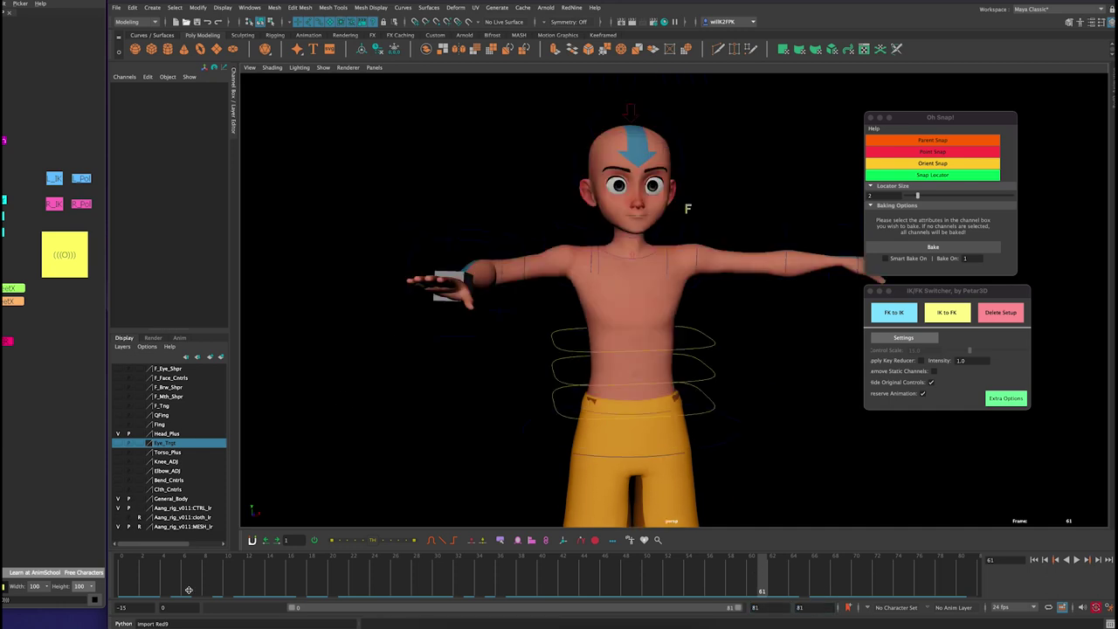
{"action": "left_click_drag", "start_coordinate": [192, 576], "coordinate": [98, 549]}
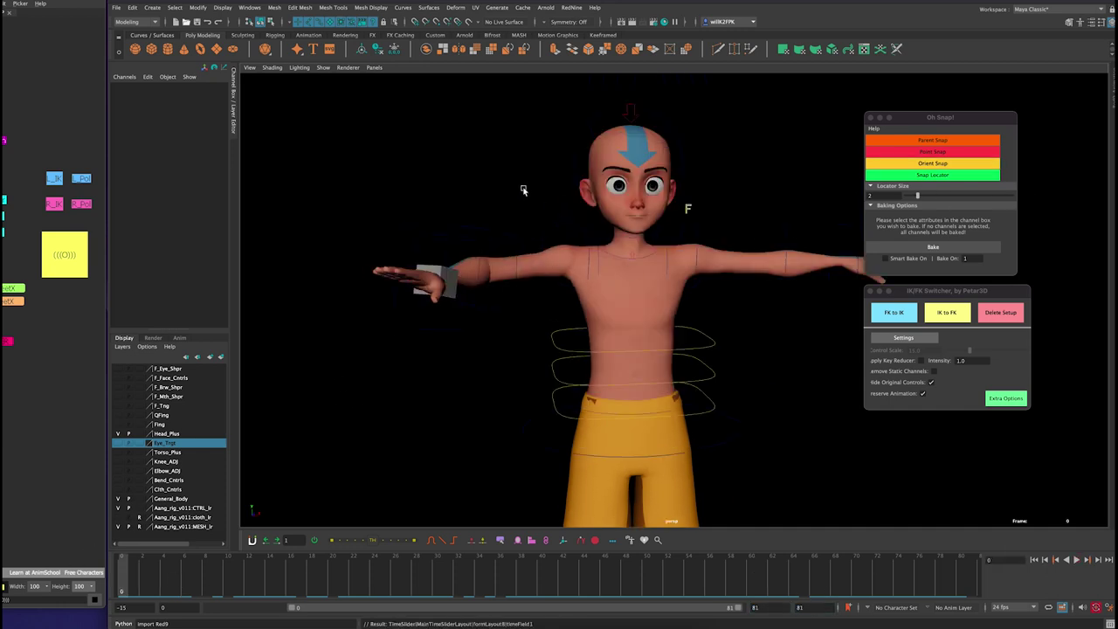
{"action": "left_click", "coordinate": [555, 167]}
{"action": "left_click", "coordinate": [557, 241]}
{"action": "left_click", "coordinate": [495, 231]}
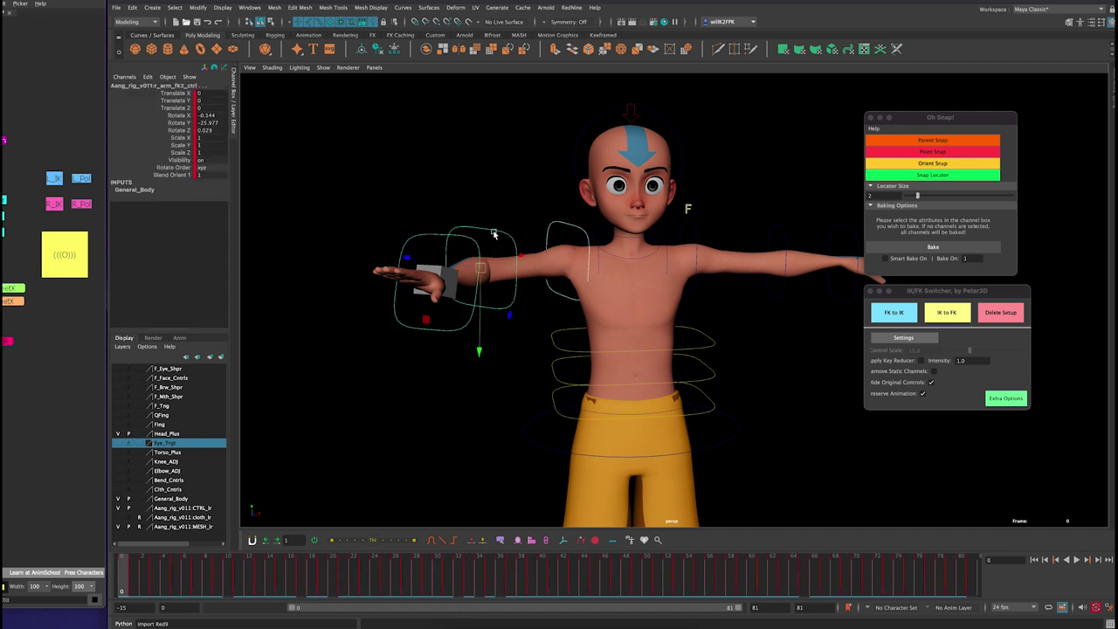
{"action": "left_click_drag", "start_coordinate": [420, 242], "coordinate": [421, 243]}
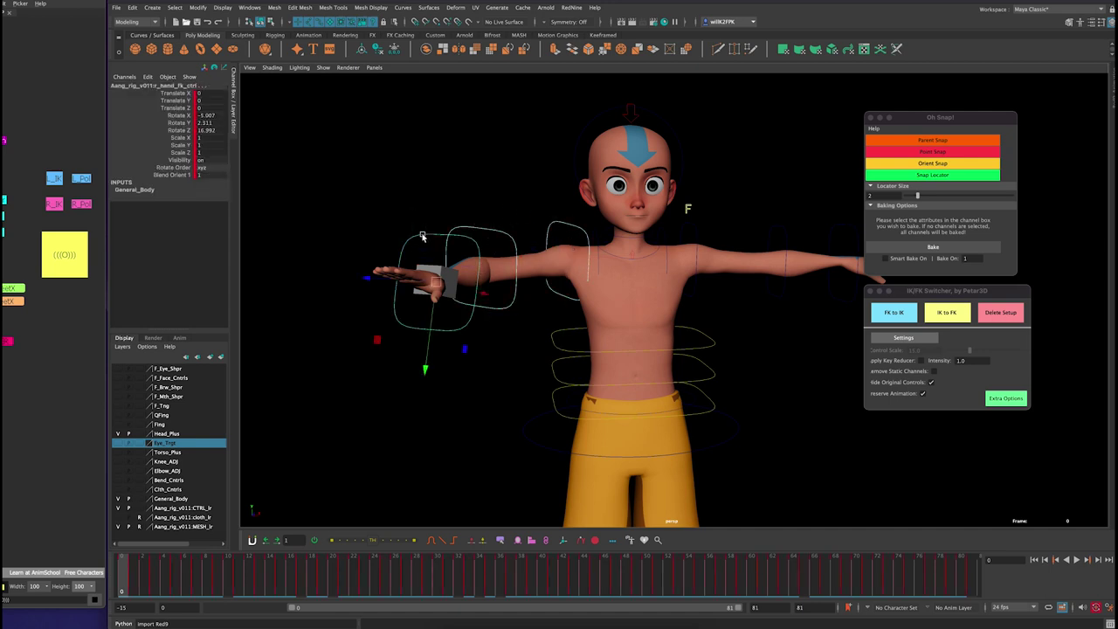
{"action": "middle_click_drag", "start_coordinate": [570, 360], "coordinate": [536, 350], "text": "alt"}
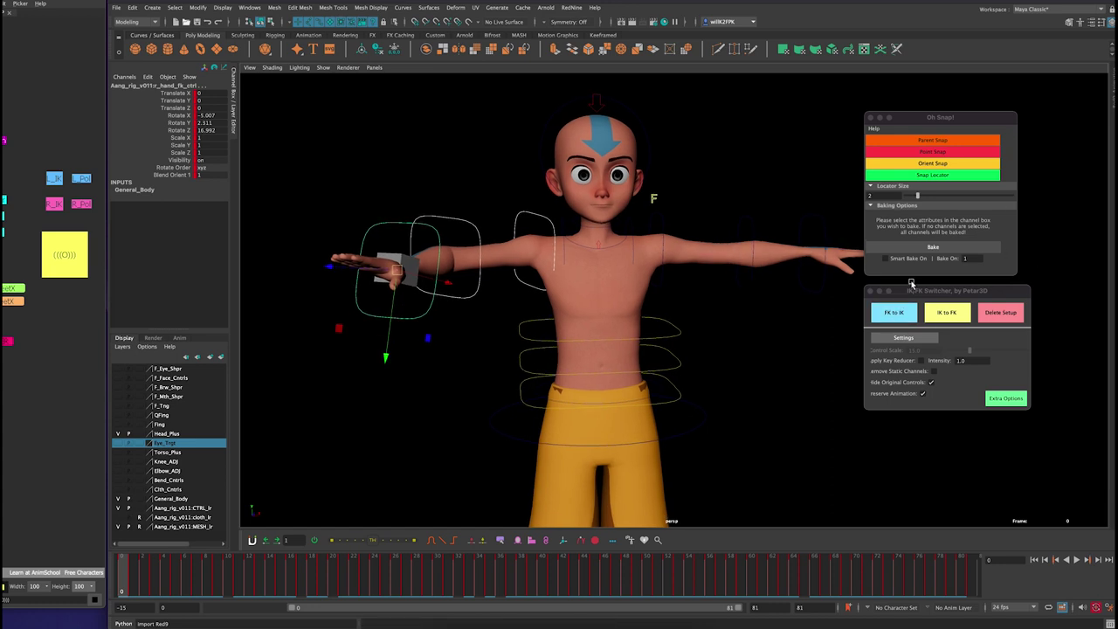
{"action": "left_click", "coordinate": [933, 383]}
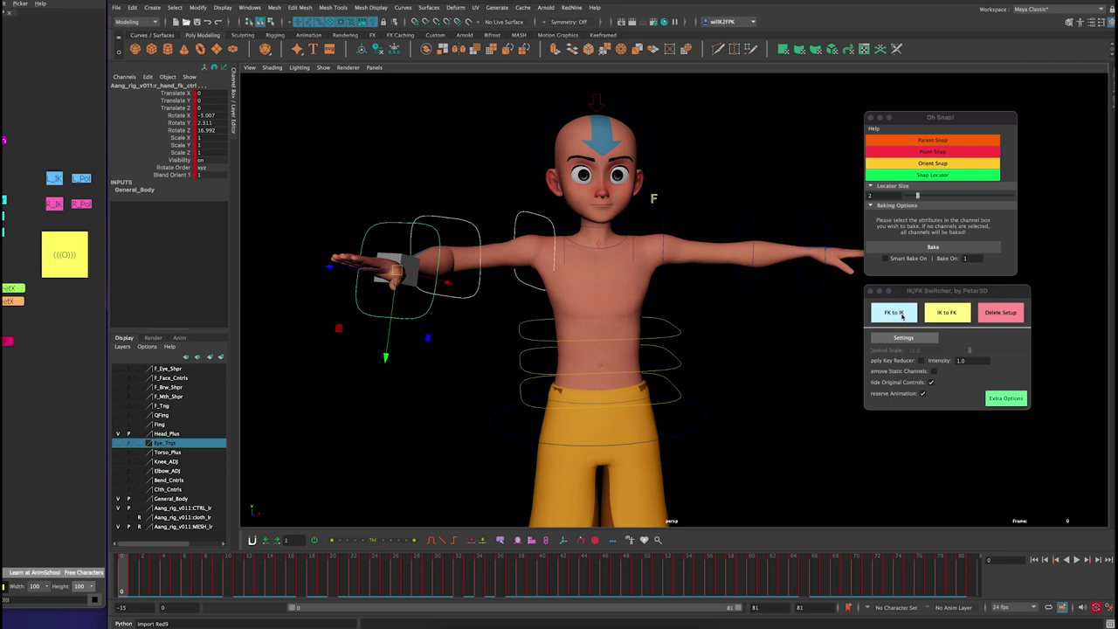
{"action": "left_click", "coordinate": [902, 315]}
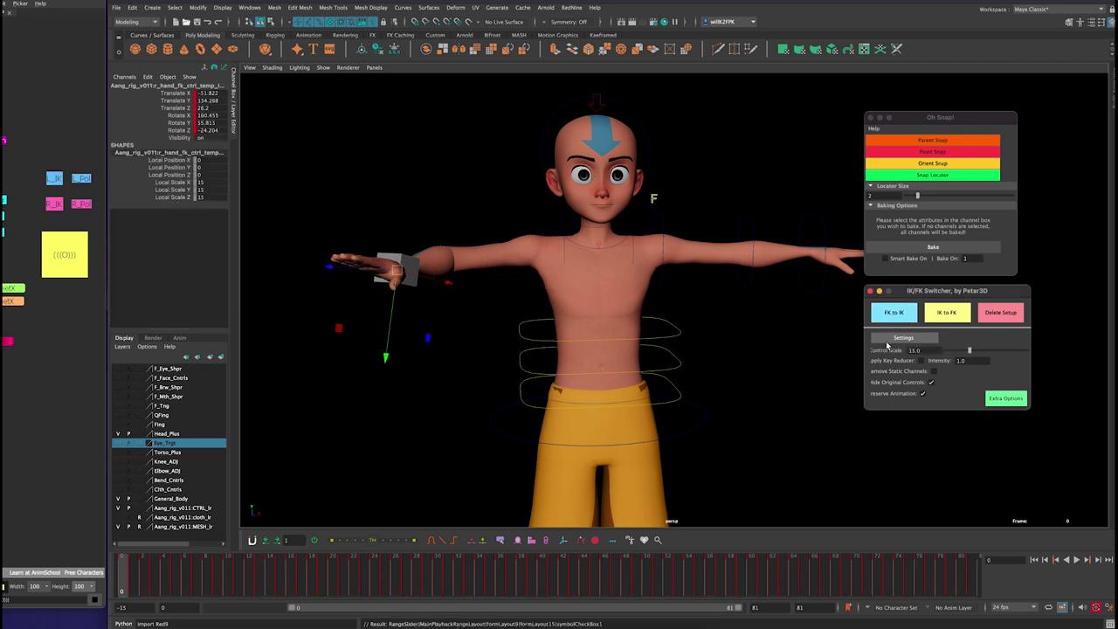
- Show locators in the viewport and examine the generated locators around the right hand and arm
{"action": "left_click", "coordinate": [323, 68]}
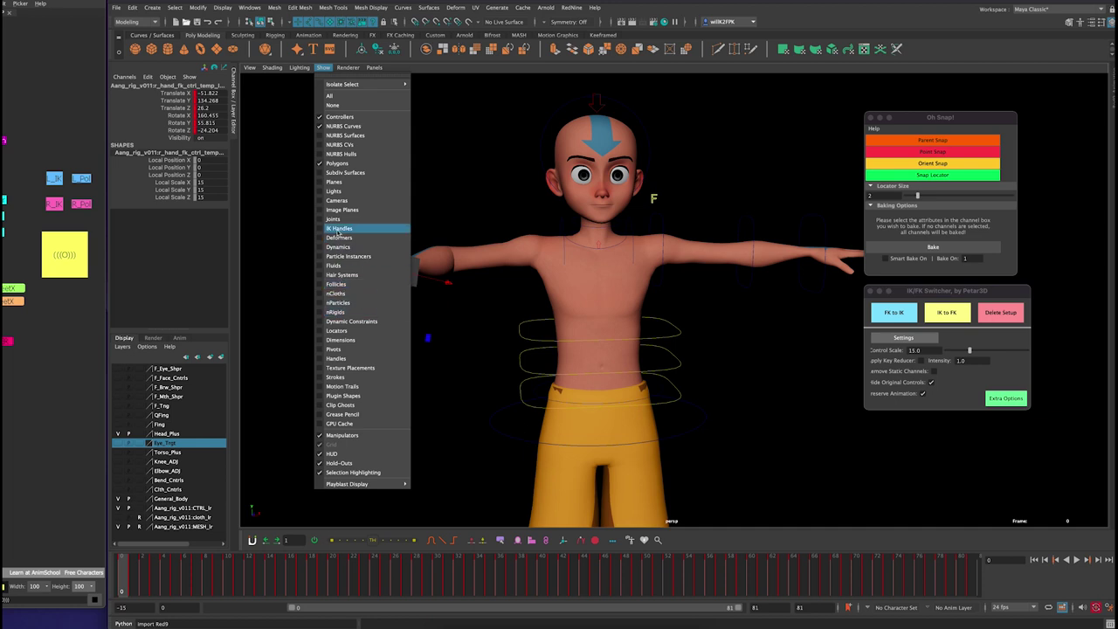
{"action": "left_click", "coordinate": [331, 332]}
{"action": "left_click", "coordinate": [428, 381]}
{"action": "middle_click_drag", "start_coordinate": [436, 343], "coordinate": [454, 391], "text": "alt"}
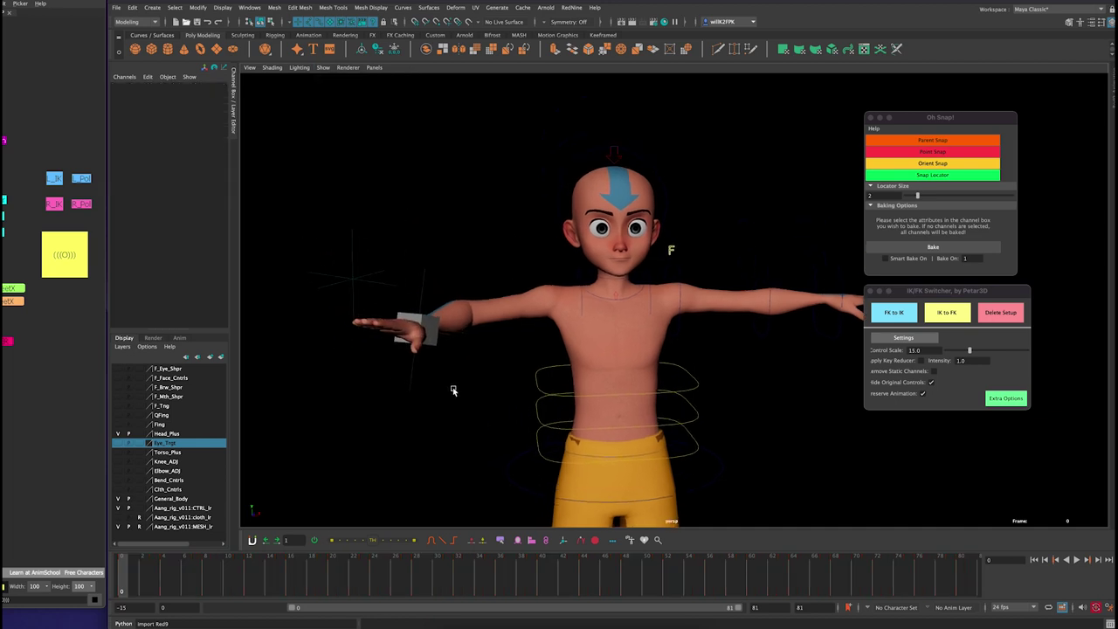
{"action": "middle_click_drag", "start_coordinate": [437, 278], "coordinate": [508, 294], "text": "alt"}
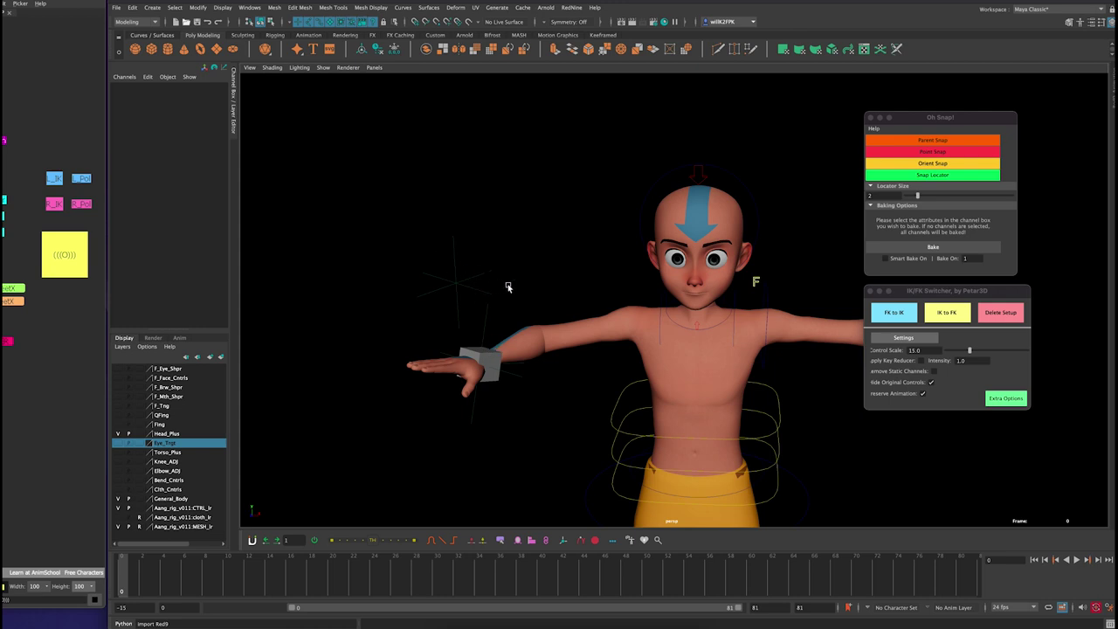
{"action": "middle_click_drag", "start_coordinate": [529, 377], "coordinate": [508, 418], "text": "alt"}
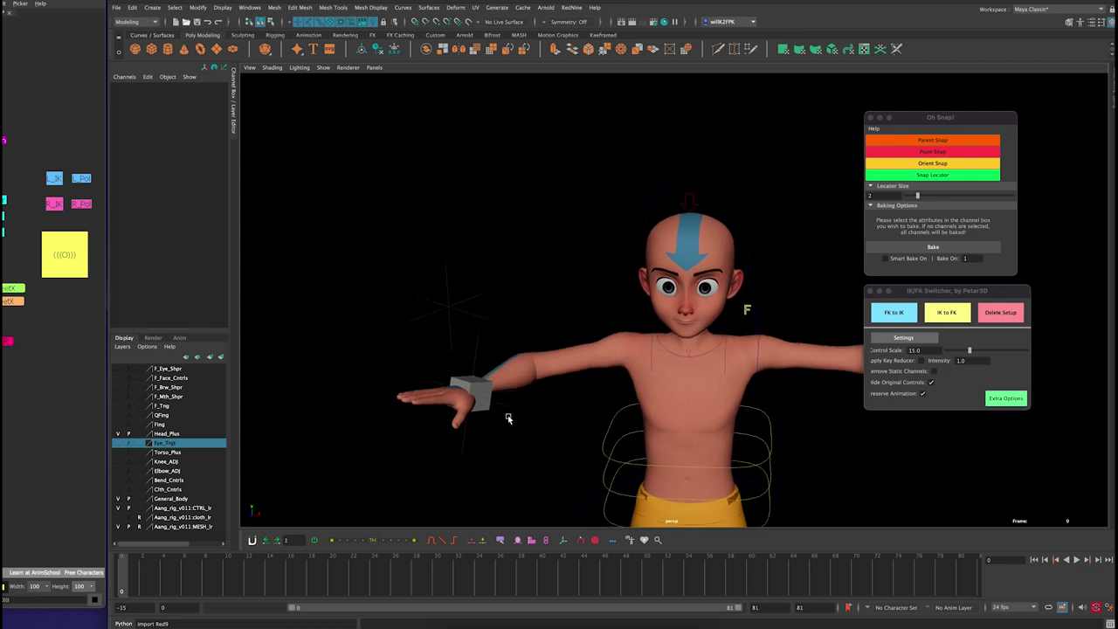
{"action": "left_click_drag", "start_coordinate": [536, 393], "coordinate": [534, 381], "text": "alt"}
{"action": "mouse_move", "coordinate": [535, 381]}
{"action": "middle_mouse_down", "text": "alt"}
{"action": "mouse_move", "coordinate": [515, 367]}
{"action": "mouse_move", "coordinate": [522, 346]}
{"action": "mouse_move", "coordinate": [551, 372]}
{"action": "middle_mouse_up", "text": "alt"}
{"action": "right_click_drag", "start_coordinate": [551, 371], "coordinate": [524, 319], "text": "alt"}
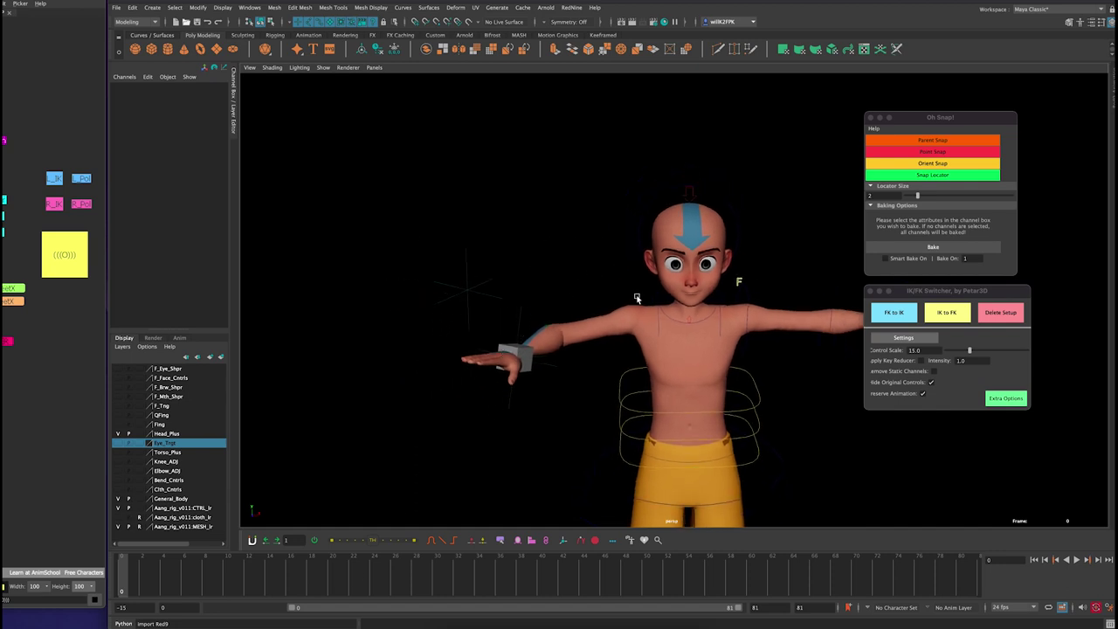
{"action": "middle_click_drag", "start_coordinate": [486, 402], "coordinate": [475, 294], "text": "alt"}
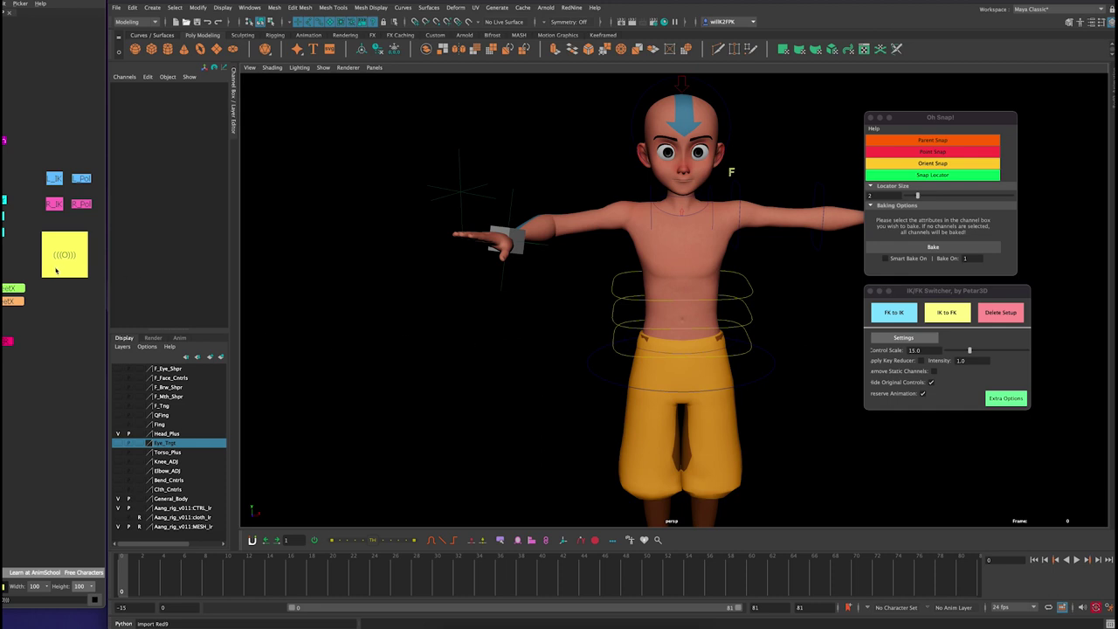
- Set the master control's R Arm Ik Fk Blend to 0 to switch the right arm back to IK
{"action": "left_click", "coordinate": [56, 270]}
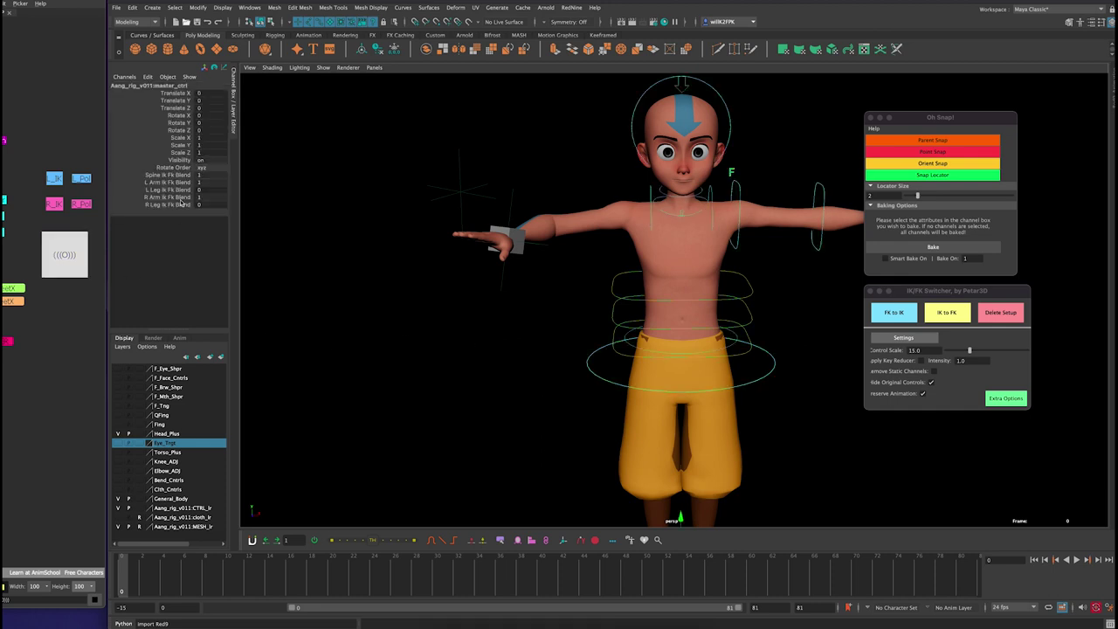
{"action": "left_click", "coordinate": [182, 198]}
{"action": "middle_click_drag", "start_coordinate": [427, 309], "coordinate": [434, 420]}
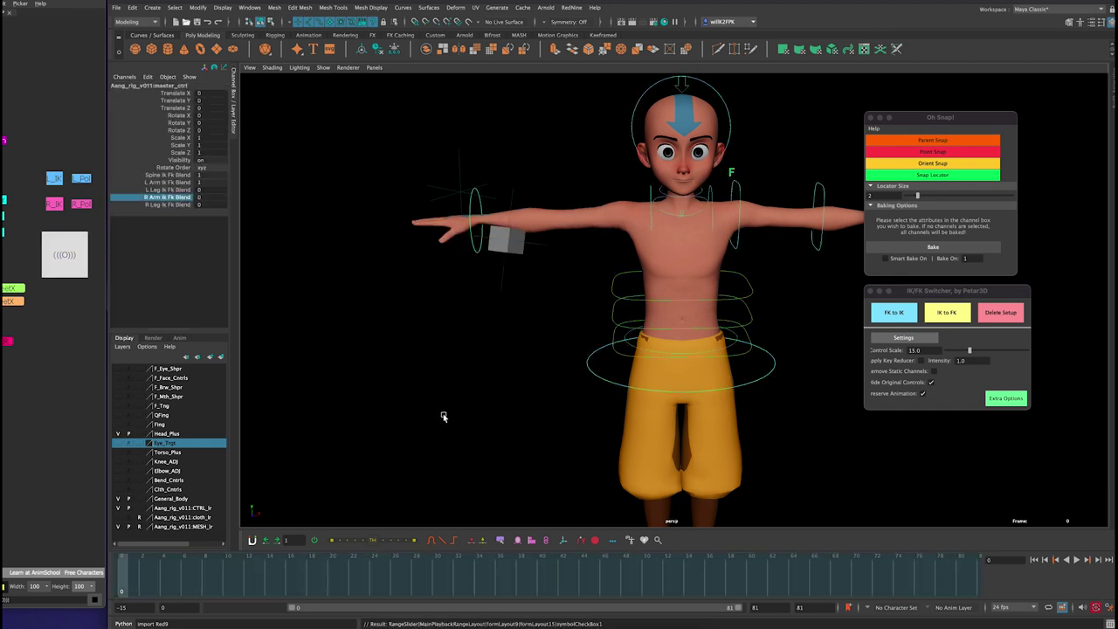
- Snap the right arm IK control to the right hand FK locator with Parent Snap
{"action": "left_click_drag", "start_coordinate": [445, 417], "coordinate": [448, 404], "text": "alt"}
{"action": "middle_click_drag", "start_coordinate": [449, 250], "coordinate": [487, 324], "text": "alt"}
{"action": "left_click_drag", "start_coordinate": [486, 324], "coordinate": [502, 323], "text": "alt"}
{"action": "left_click", "coordinate": [528, 249]}
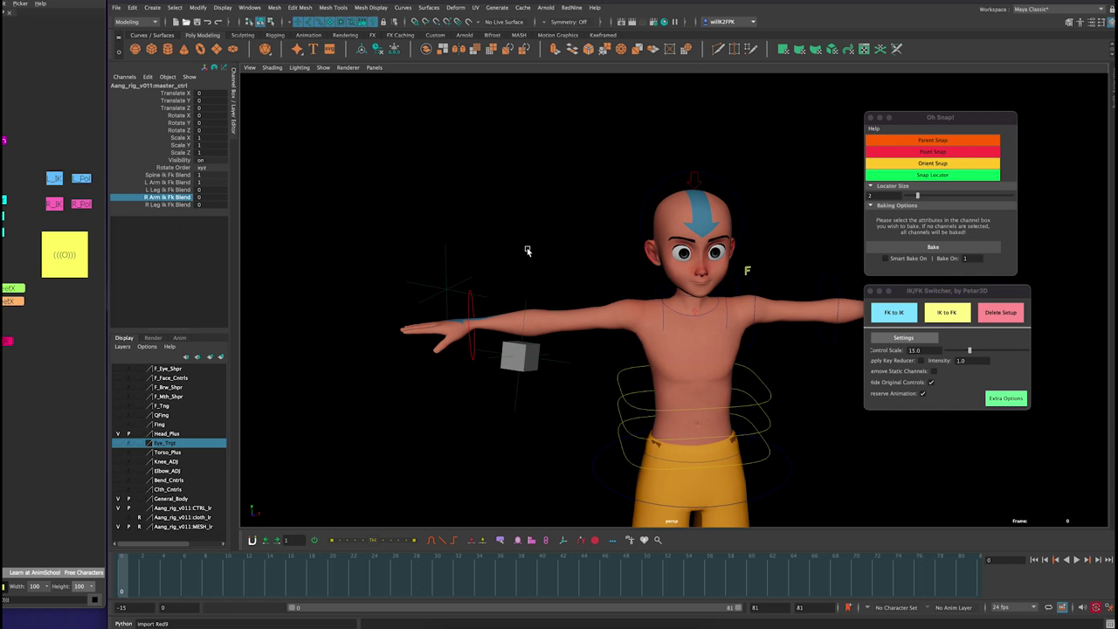
{"action": "left_click", "coordinate": [471, 318]}
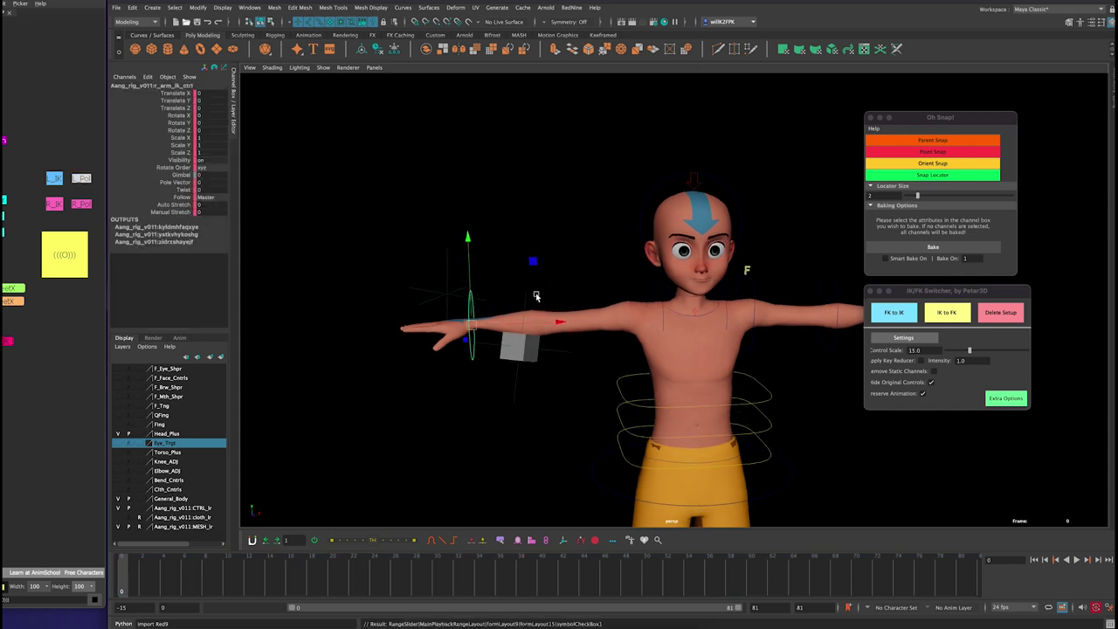
{"action": "left_click", "coordinate": [522, 299], "text": "shift"}
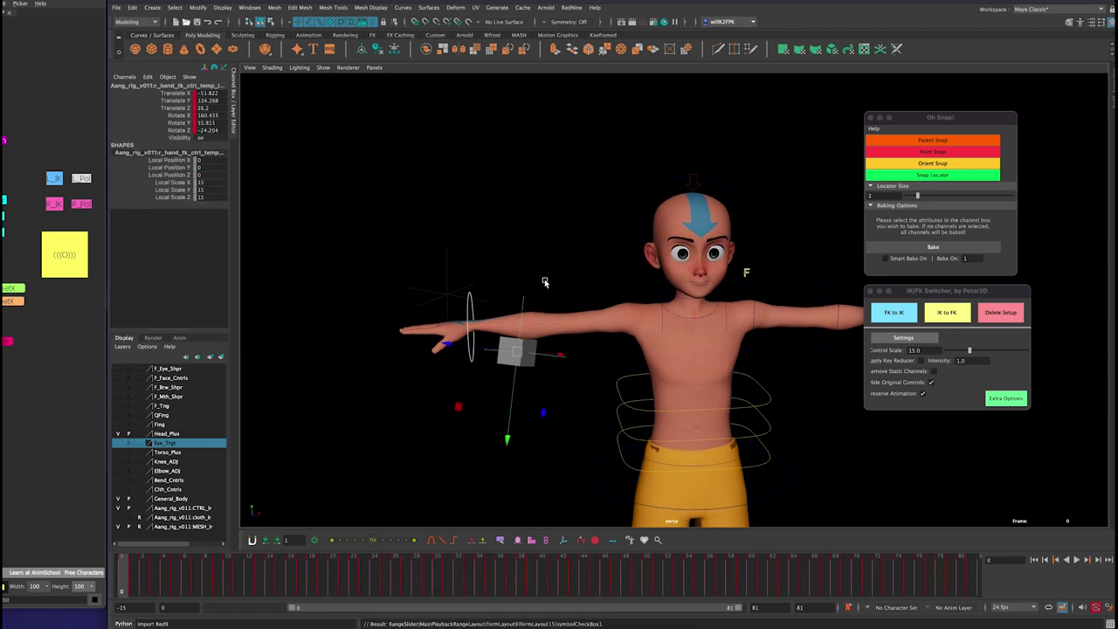
{"action": "left_click", "coordinate": [940, 141]}
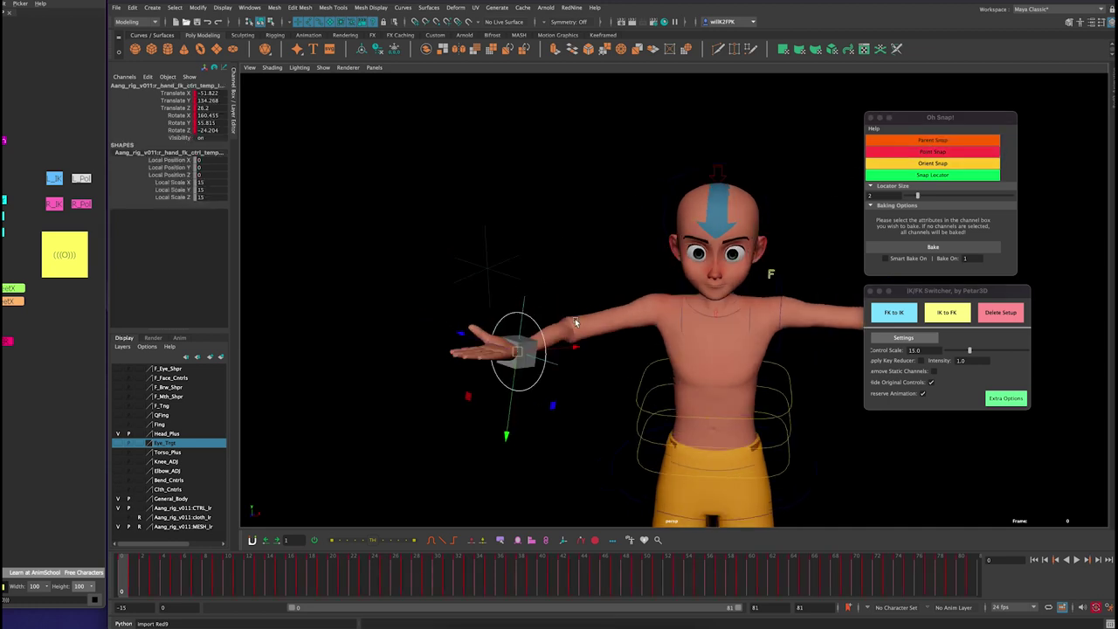
- Examine the right hand, its IK control and the cube from several angles and scrub the start of the timeline
{"action": "right_click_drag", "start_coordinate": [573, 317], "coordinate": [627, 327], "text": "alt"}
{"action": "middle_click_drag", "start_coordinate": [546, 326], "coordinate": [592, 302], "text": "alt"}
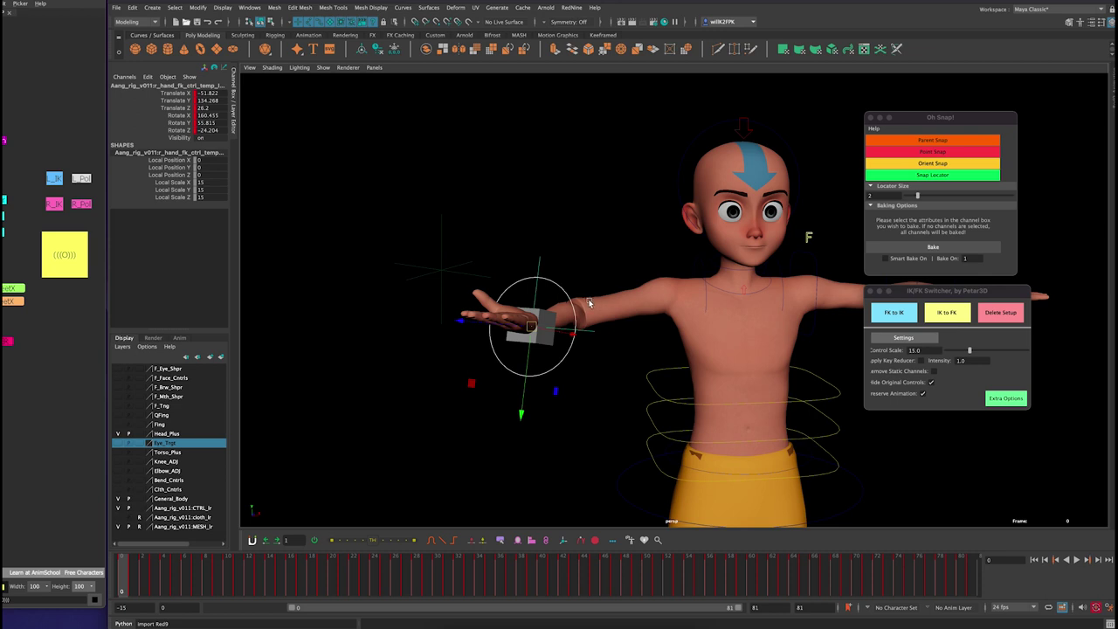
{"action": "middle_click_drag", "start_coordinate": [572, 304], "coordinate": [552, 266], "text": "alt"}
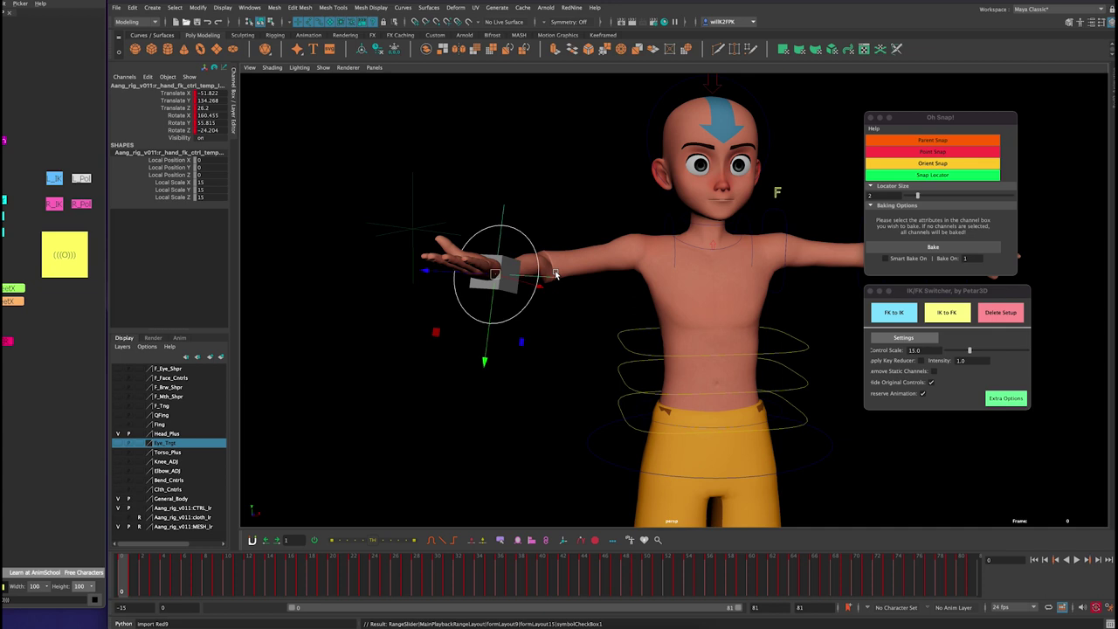
{"action": "right_click_drag", "start_coordinate": [552, 266], "coordinate": [555, 294], "text": "alt"}
{"action": "middle_click_drag", "start_coordinate": [556, 293], "coordinate": [560, 306], "text": "alt"}
{"action": "left_click_drag", "start_coordinate": [587, 296], "coordinate": [576, 316], "text": "alt"}
{"action": "middle_click_drag", "start_coordinate": [576, 316], "coordinate": [591, 328], "text": "alt"}
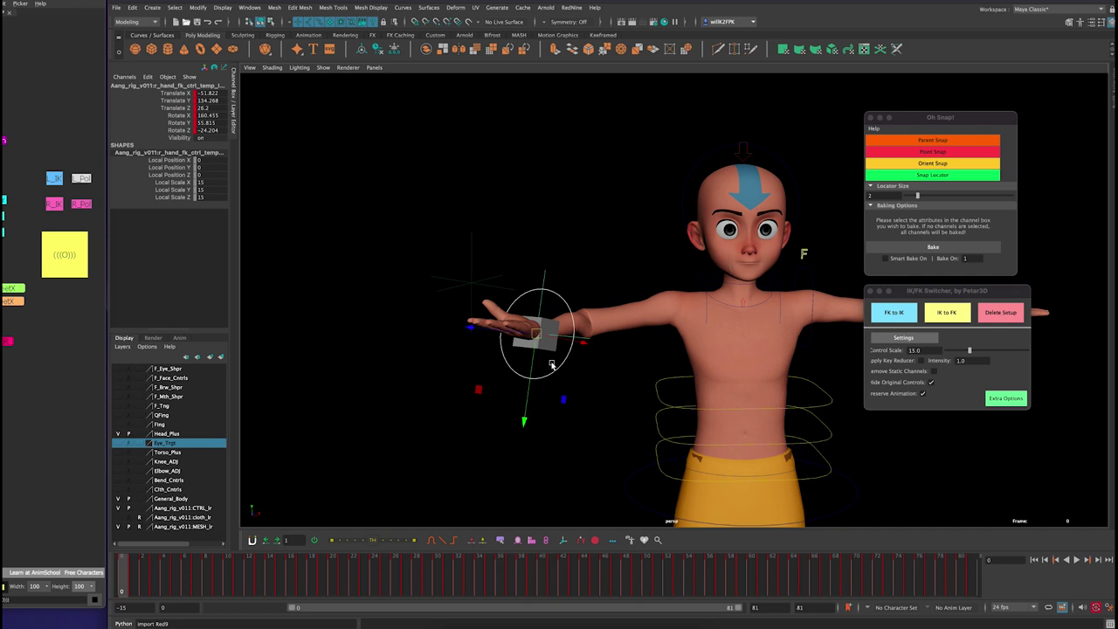
{"action": "left_click_drag", "start_coordinate": [560, 380], "coordinate": [559, 354], "text": "alt"}
{"action": "left_click", "coordinate": [555, 262]}
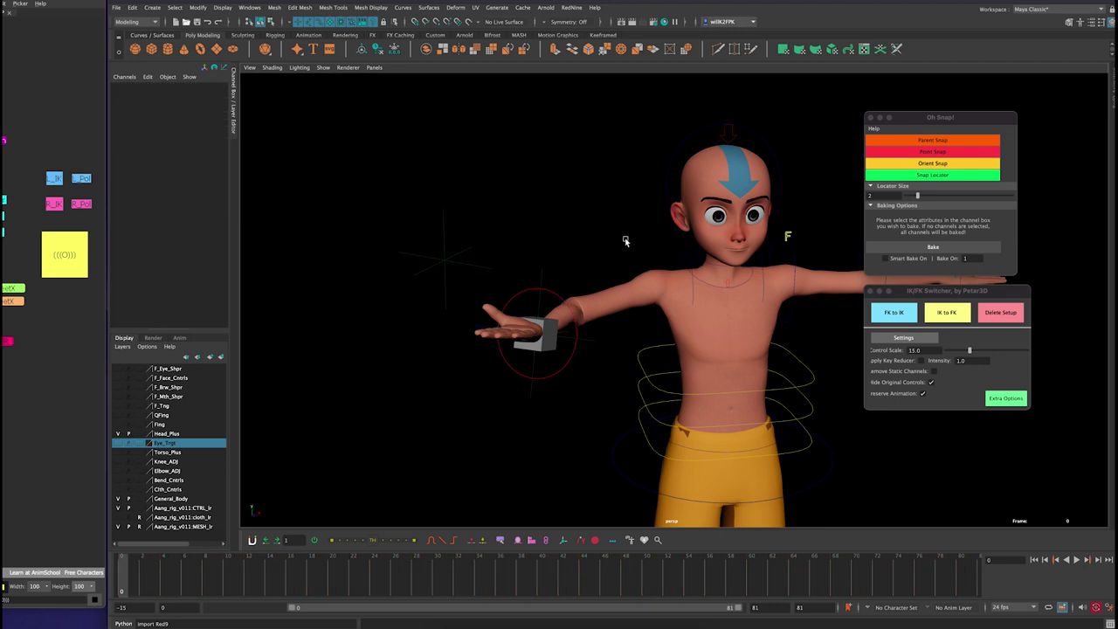
{"action": "left_click_drag", "start_coordinate": [626, 241], "coordinate": [568, 388], "text": "alt"}
{"action": "left_click_drag", "start_coordinate": [135, 578], "coordinate": [96, 553]}
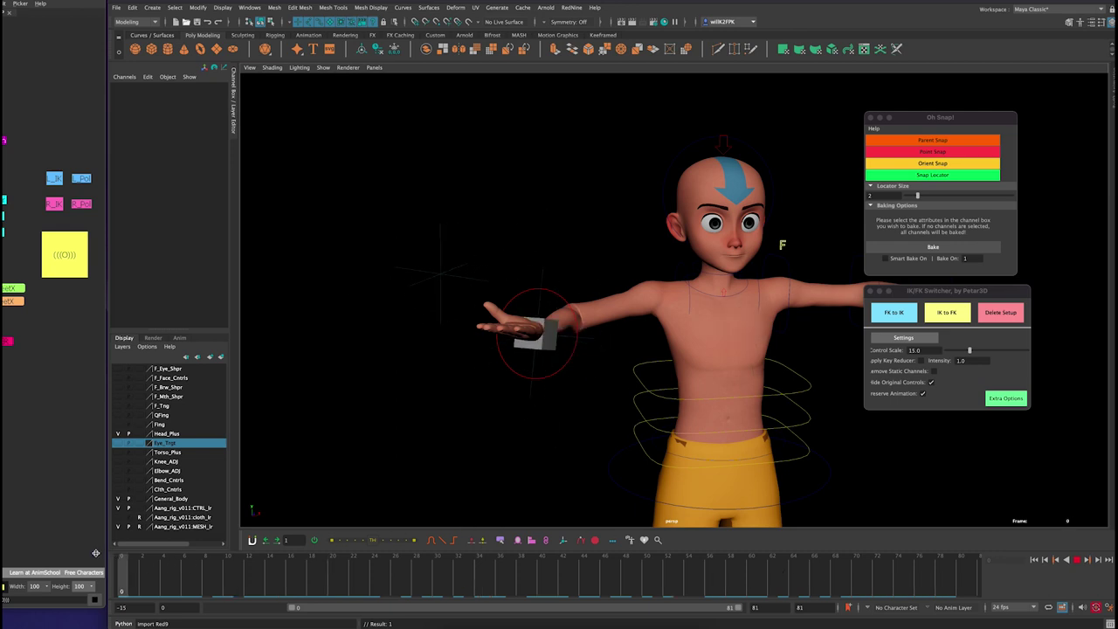
{"action": "middle_click_drag", "start_coordinate": [570, 282], "coordinate": [576, 286], "text": "alt"}
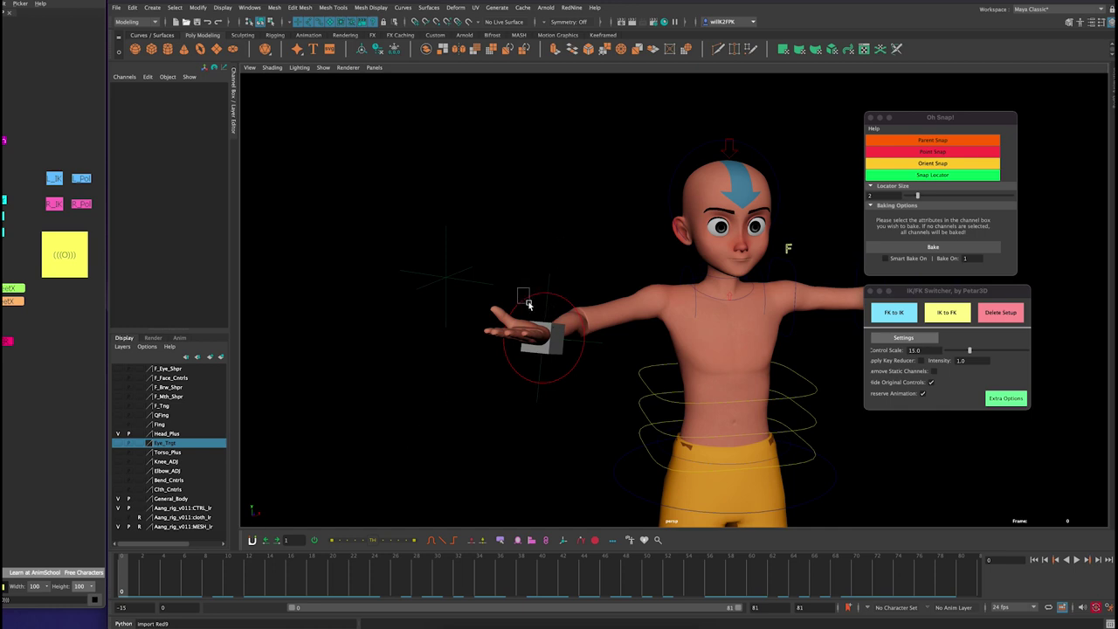
- Snap the right arm IK control to the cube with Parent Snap
{"action": "left_click", "coordinate": [525, 299]}
{"action": "scroll", "coordinate": [584, 292], "scroll_direction": "up", "scroll_amount": 5}
{"action": "left_click_drag", "start_coordinate": [584, 311], "coordinate": [564, 309], "text": "alt"}
{"action": "left_click", "coordinate": [555, 308]}
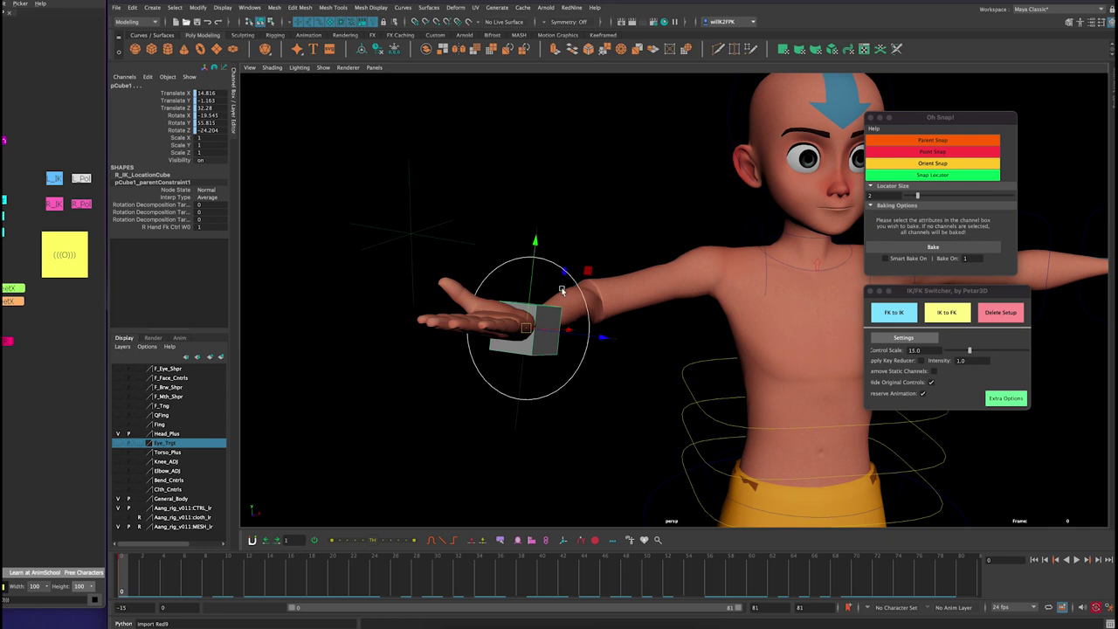
{"action": "left_click", "coordinate": [941, 140]}
{"action": "left_click_drag", "start_coordinate": [600, 348], "coordinate": [596, 311], "text": "alt"}
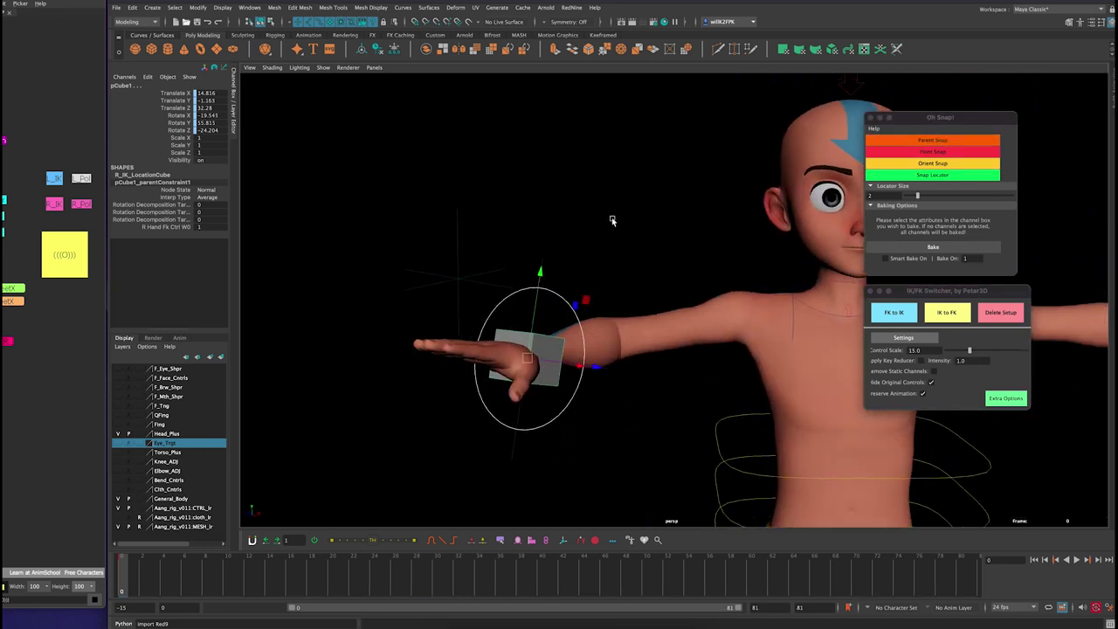
- Inspect the channels of the right arm IK control and the right hand FK locator one after the other
{"action": "left_click", "coordinate": [611, 225]}
{"action": "left_click", "coordinate": [500, 305]}
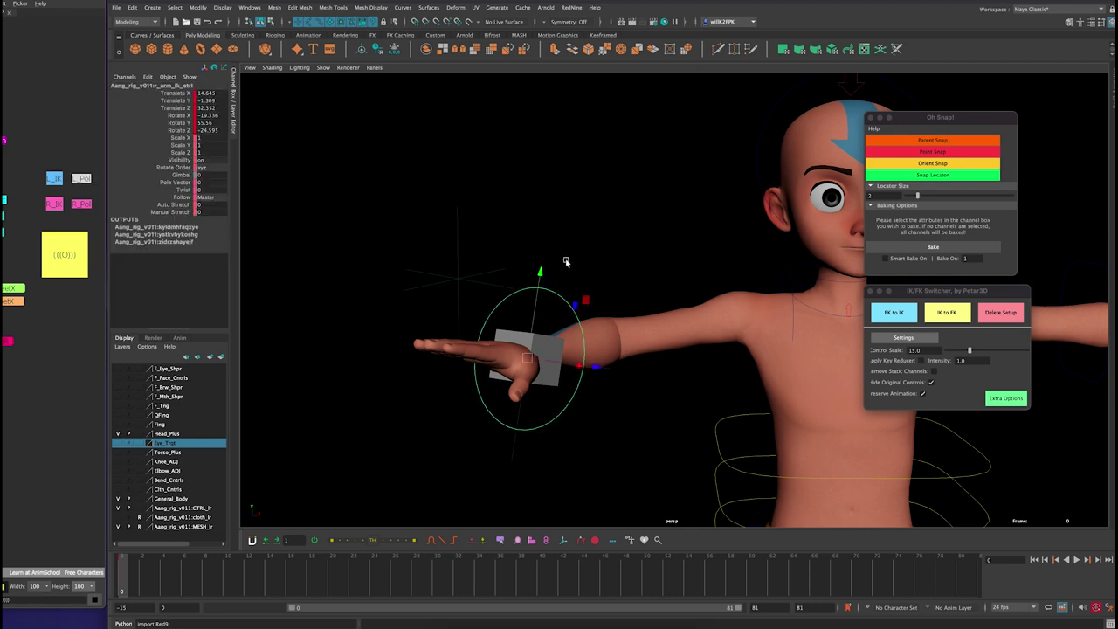
{"action": "left_click", "coordinate": [600, 244]}
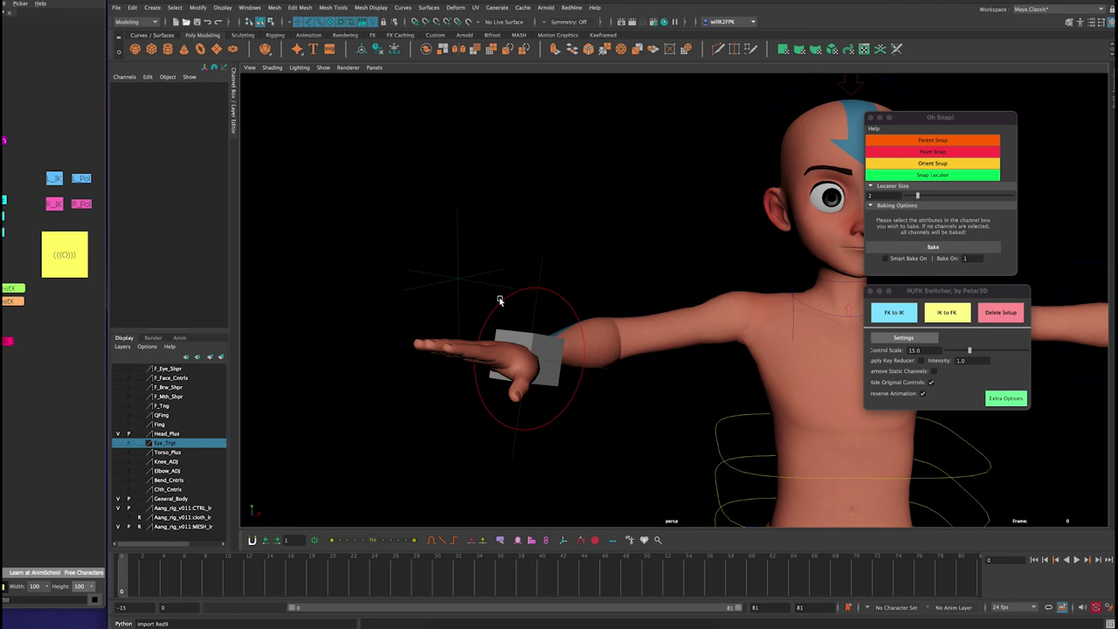
{"action": "left_click", "coordinate": [550, 352]}
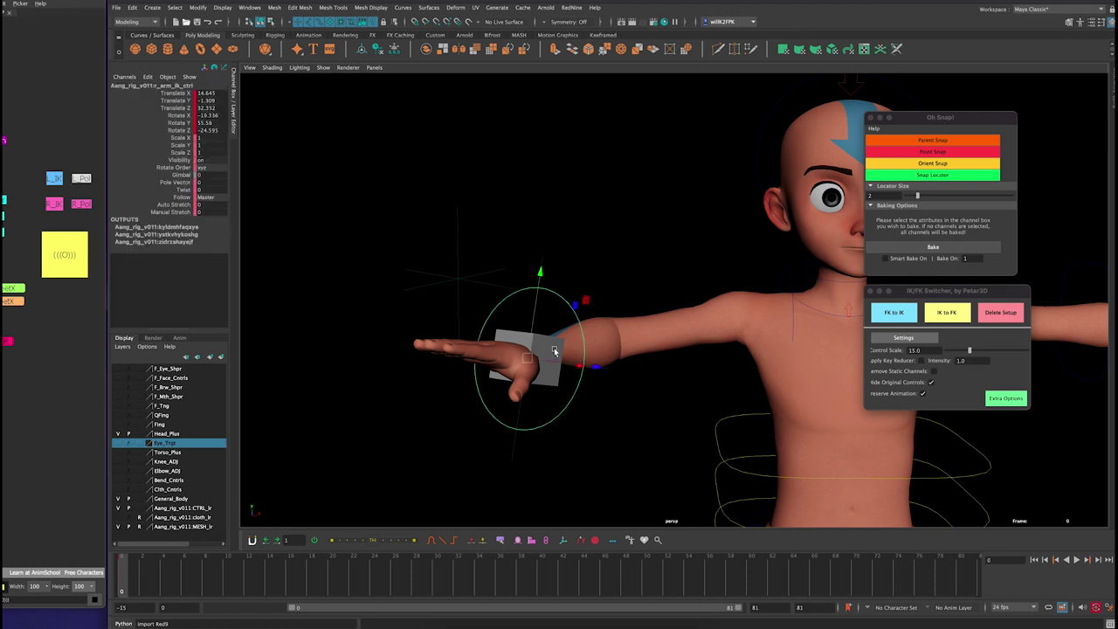
{"action": "left_click", "coordinate": [611, 236]}
{"action": "left_click_drag", "start_coordinate": [536, 236], "coordinate": [563, 270]}
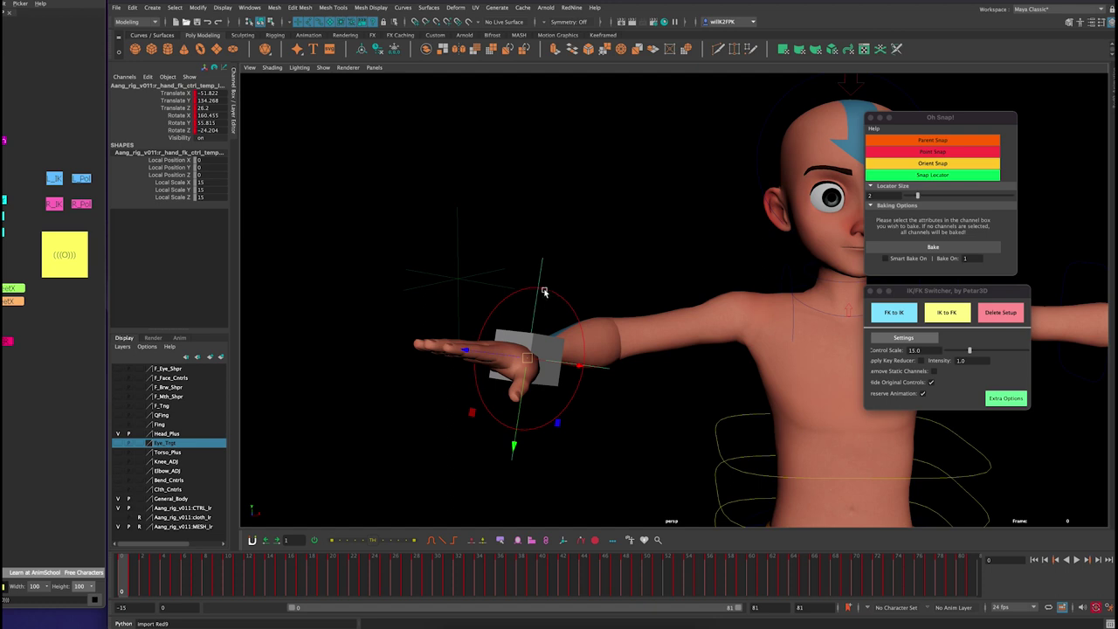
{"action": "left_click", "coordinate": [506, 308]}
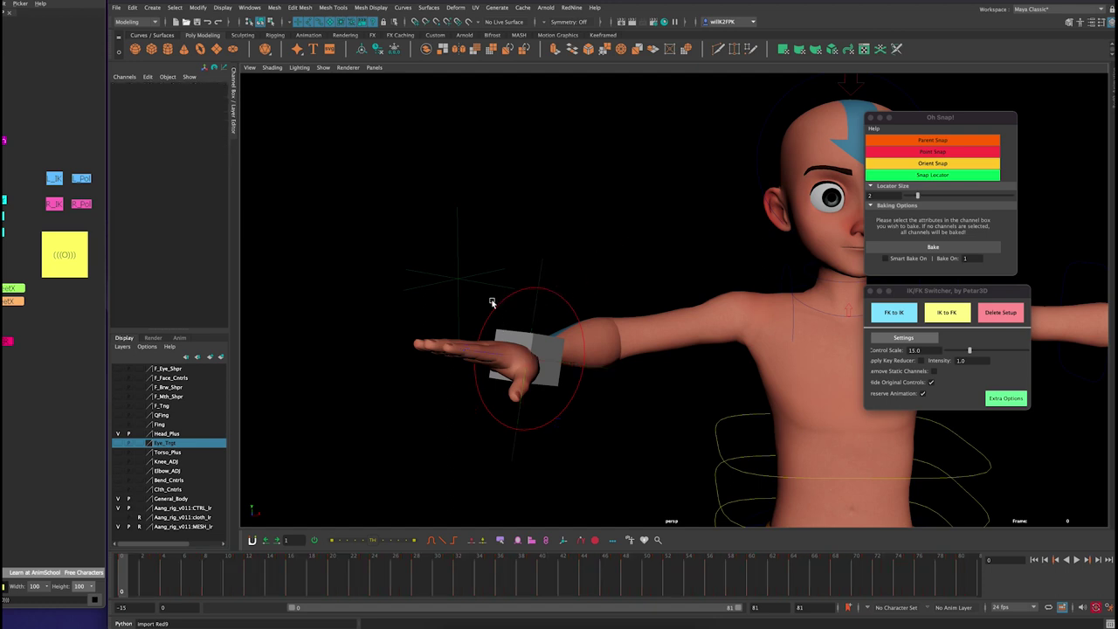
{"action": "left_click", "coordinate": [495, 302]}
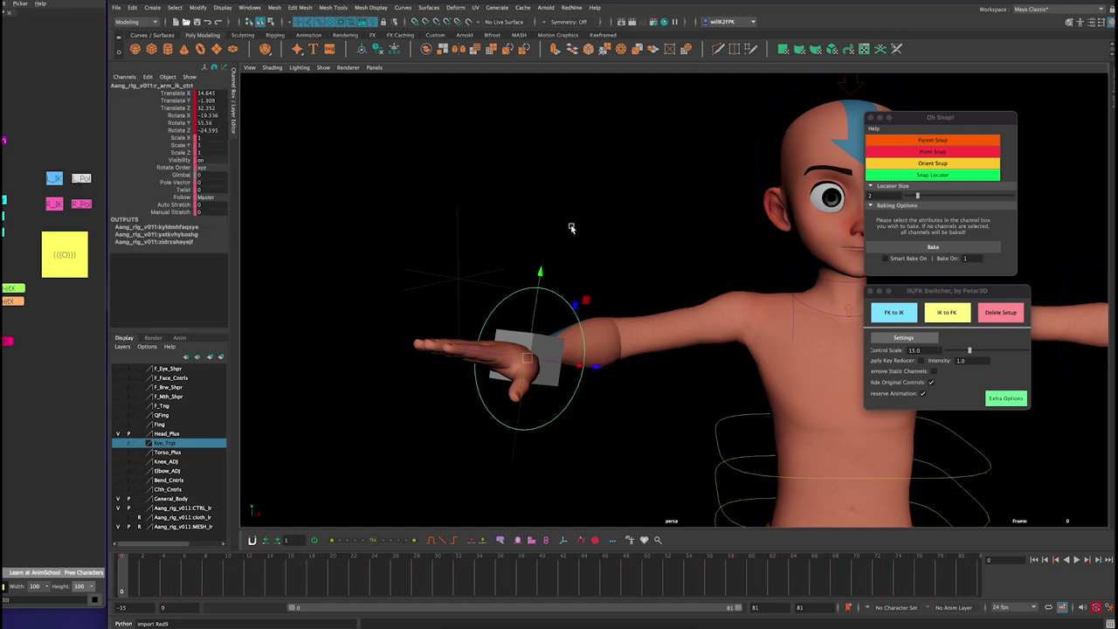
{"action": "left_click", "coordinate": [645, 263]}
{"action": "left_click", "coordinate": [495, 309]}
- Parent-constrain the right arm IK control to the right hand FK locator through the Parent Snap options
{"action": "left_click", "coordinate": [610, 243]}
{"action": "left_click_drag", "start_coordinate": [538, 245], "coordinate": [567, 266]}
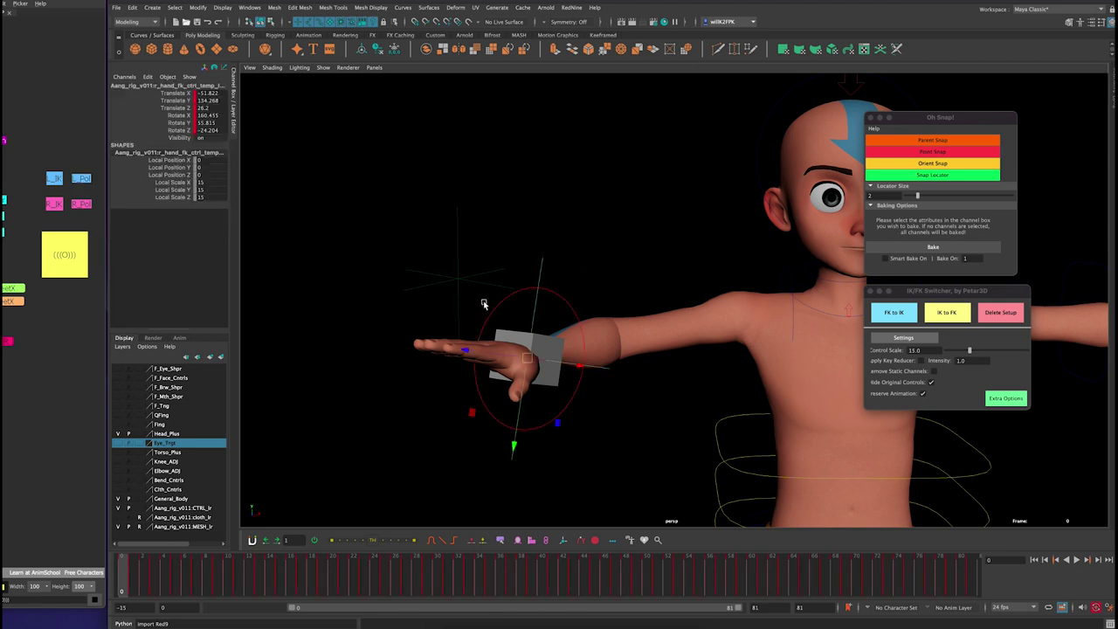
{"action": "left_click_drag", "start_coordinate": [485, 303], "coordinate": [529, 283], "text": "shift"}
{"action": "middle_click_drag", "start_coordinate": [619, 282], "coordinate": [622, 289], "text": "alt"}
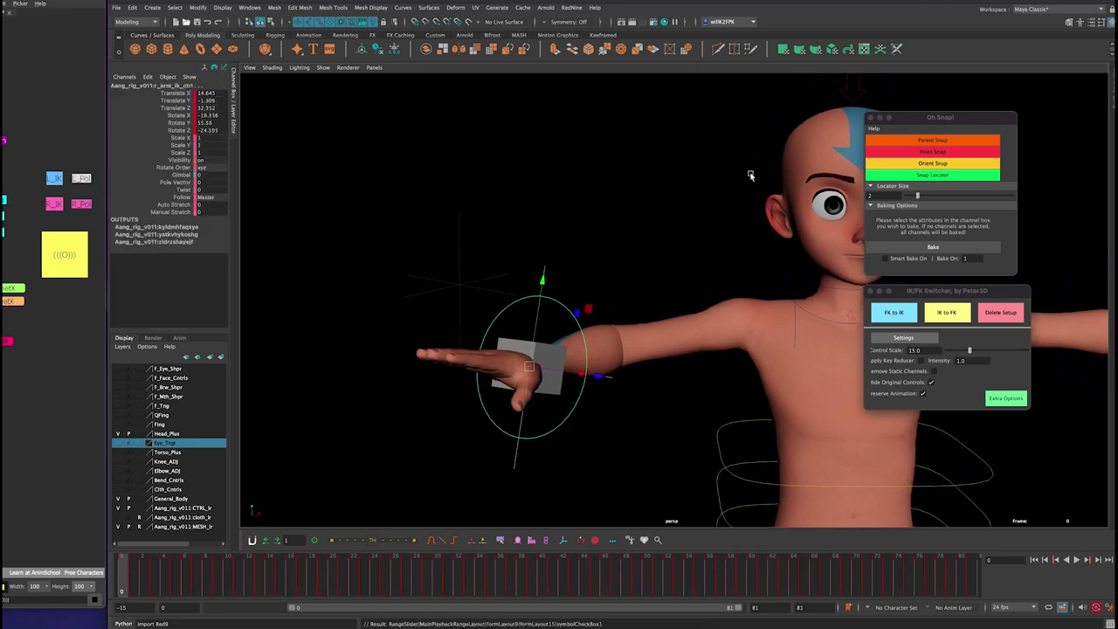
{"action": "right_click", "coordinate": [951, 139]}
{"action": "left_click", "coordinate": [989, 145]}
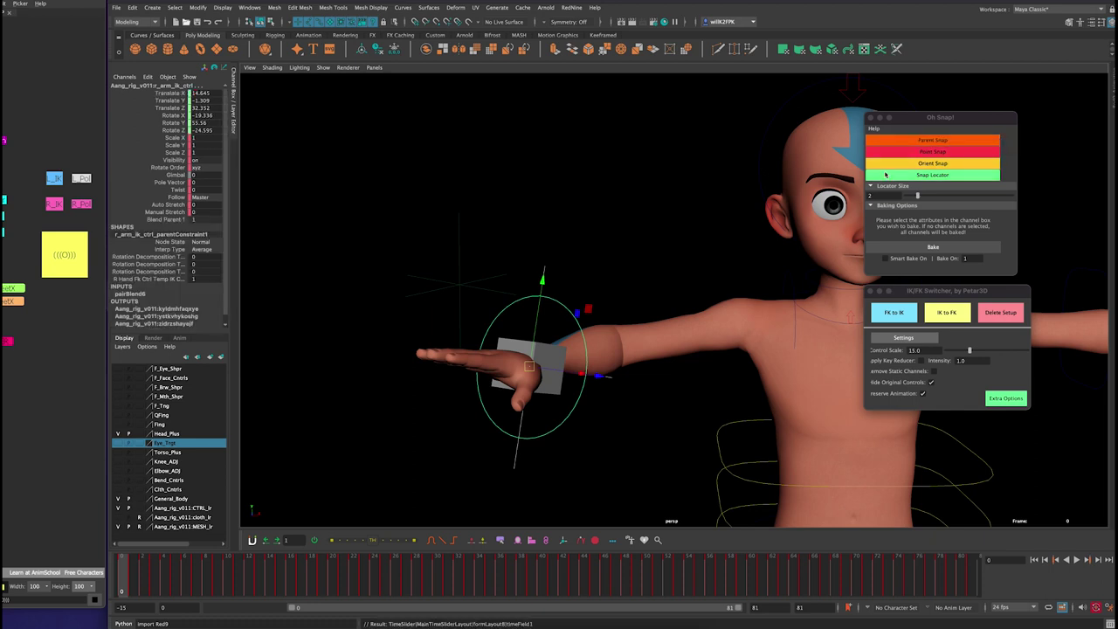
- Bake the locator-driven motion onto all channels of the right arm IK control with Oh Snap!
{"action": "left_click", "coordinate": [662, 236]}
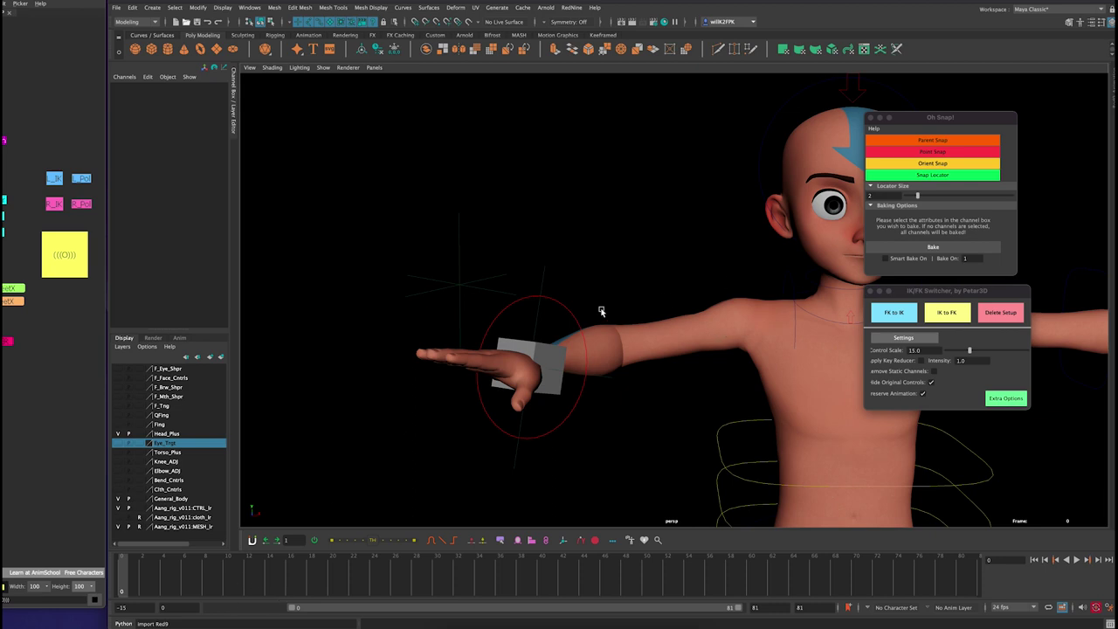
{"action": "left_click", "coordinate": [577, 295]}
{"action": "left_click", "coordinate": [931, 247]}
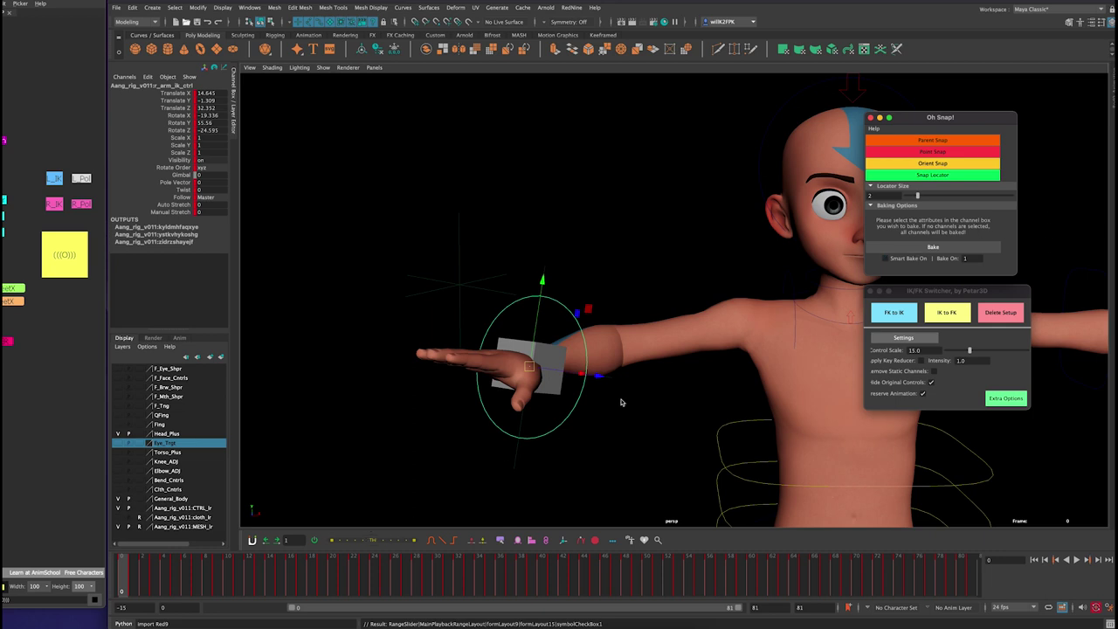
- Play and scrub the baked right arm animation to check it against the cube, and return to frame 0
{"action": "key", "text": "alt+v"}
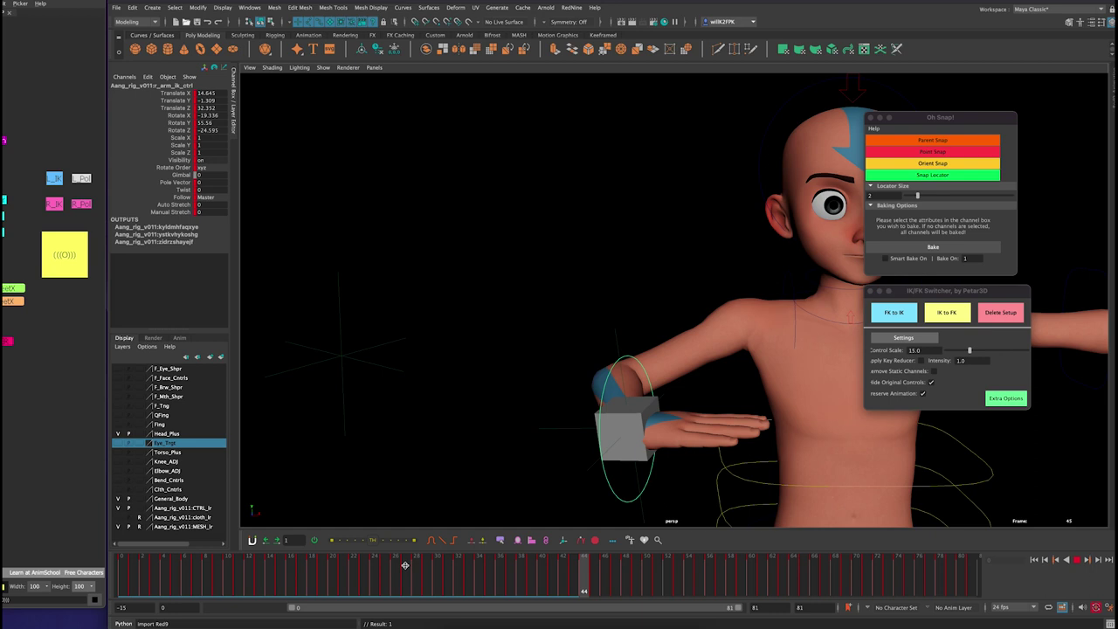
{"action": "left_click_drag", "start_coordinate": [406, 565], "coordinate": [348, 564]}
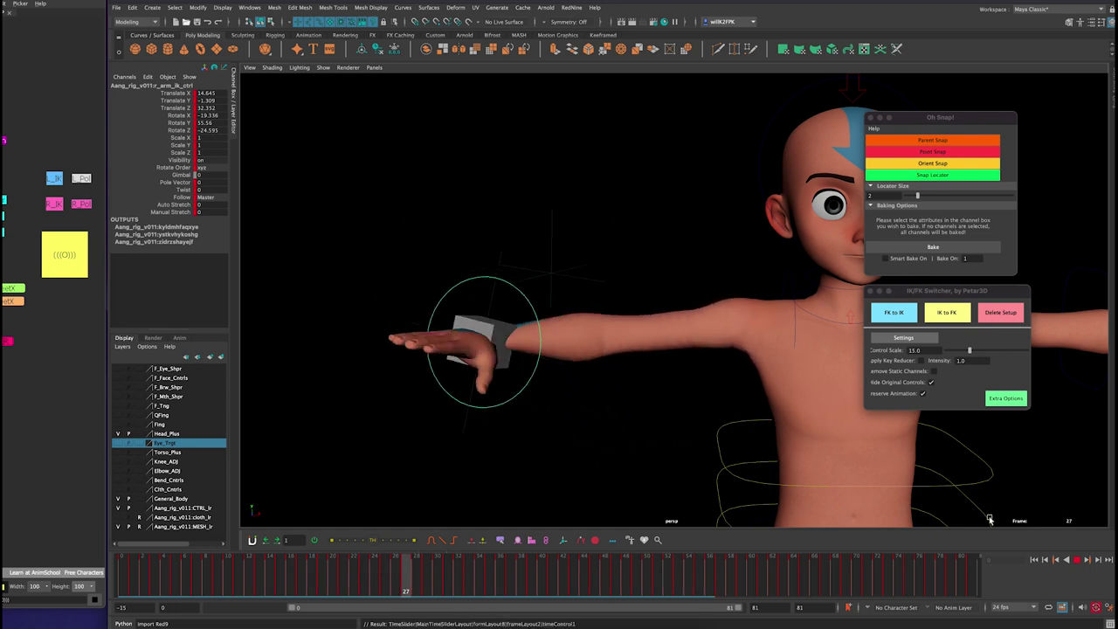
{"action": "left_click", "coordinate": [1080, 562]}
{"action": "left_click", "coordinate": [122, 572]}
{"action": "middle_click_drag", "start_coordinate": [635, 265], "coordinate": [629, 231], "text": "alt"}
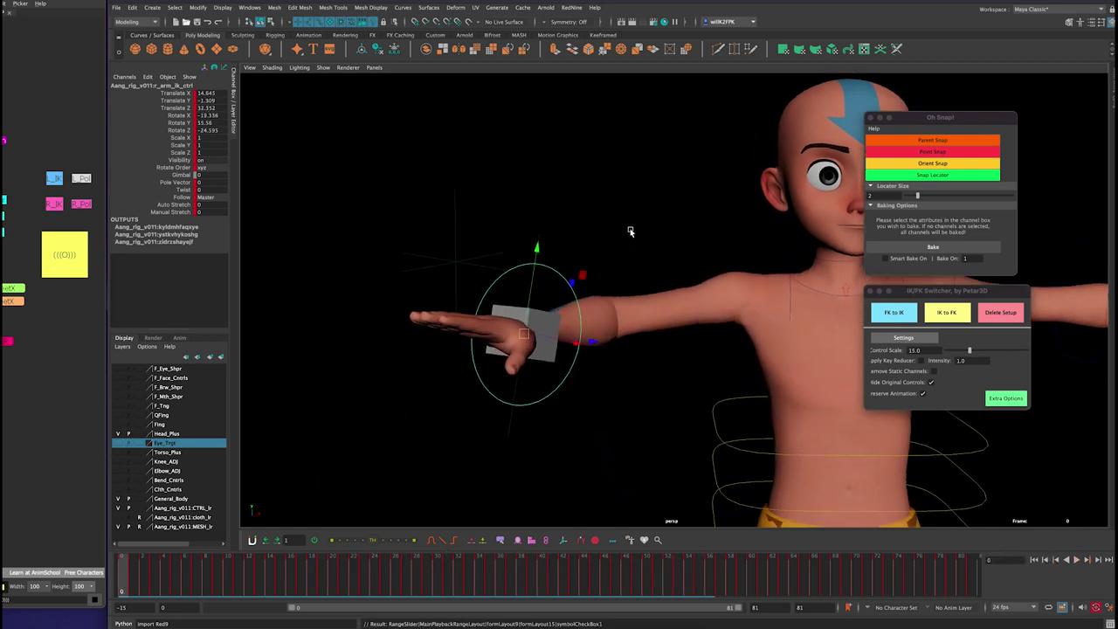
- Set the right arm IK control's Pole Vector attribute to 1 at frame 0
{"action": "left_click", "coordinate": [626, 223]}
{"action": "left_click_drag", "start_coordinate": [566, 257], "coordinate": [553, 278]}
{"action": "left_click", "coordinate": [553, 280]}
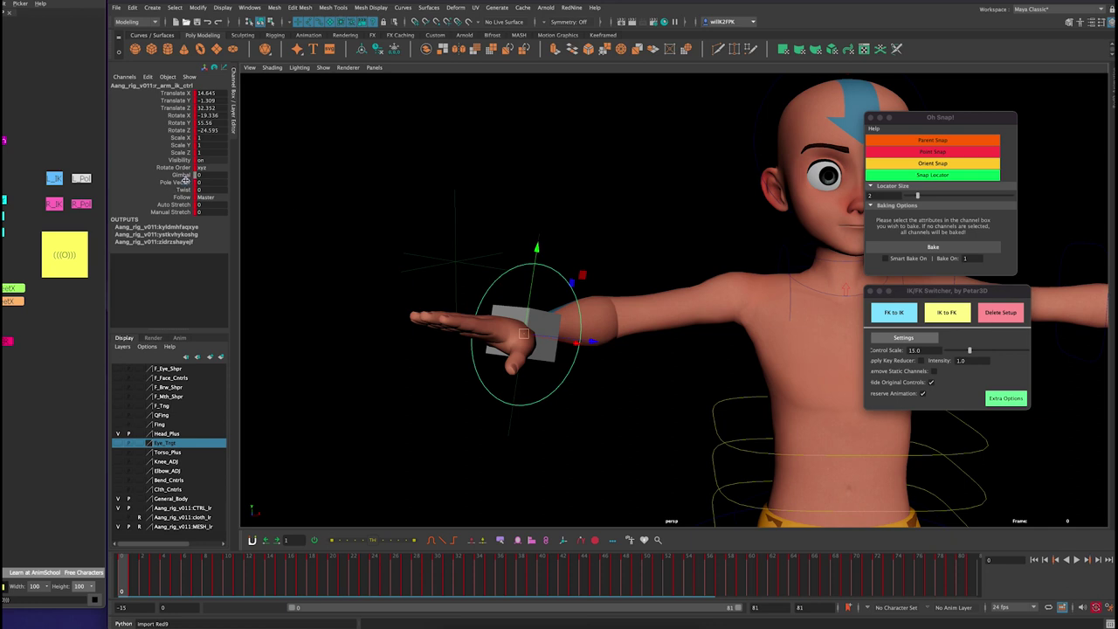
{"action": "left_click", "coordinate": [186, 182]}
{"action": "middle_click_drag", "start_coordinate": [600, 282], "coordinate": [624, 280]}
- Snap the right arm pole vector control to the r_arm_fk2 locator with Parent Snap
{"action": "left_click_drag", "start_coordinate": [618, 269], "coordinate": [608, 244], "text": "alt"}
{"action": "middle_click_drag", "start_coordinate": [609, 245], "coordinate": [609, 232], "text": "alt"}
{"action": "left_click_drag", "start_coordinate": [552, 187], "coordinate": [583, 233]}
{"action": "left_click", "coordinate": [504, 236]}
{"action": "left_click_drag", "start_coordinate": [506, 234], "coordinate": [522, 207], "text": "alt"}
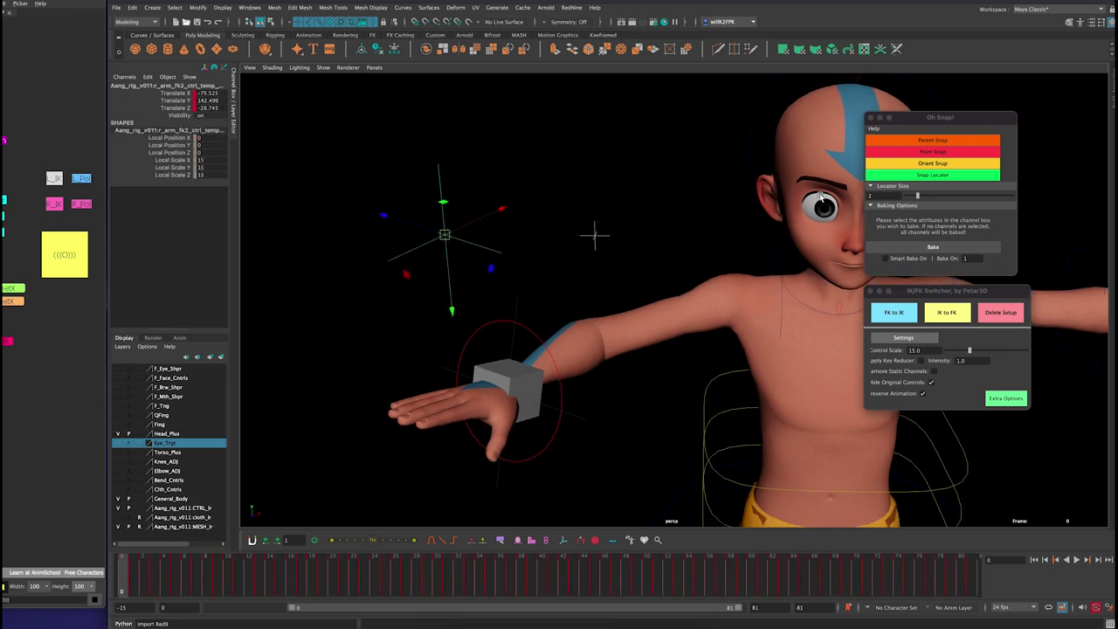
{"action": "left_click", "coordinate": [944, 143]}
{"action": "left_click_drag", "start_coordinate": [592, 250], "coordinate": [684, 262], "text": "alt"}
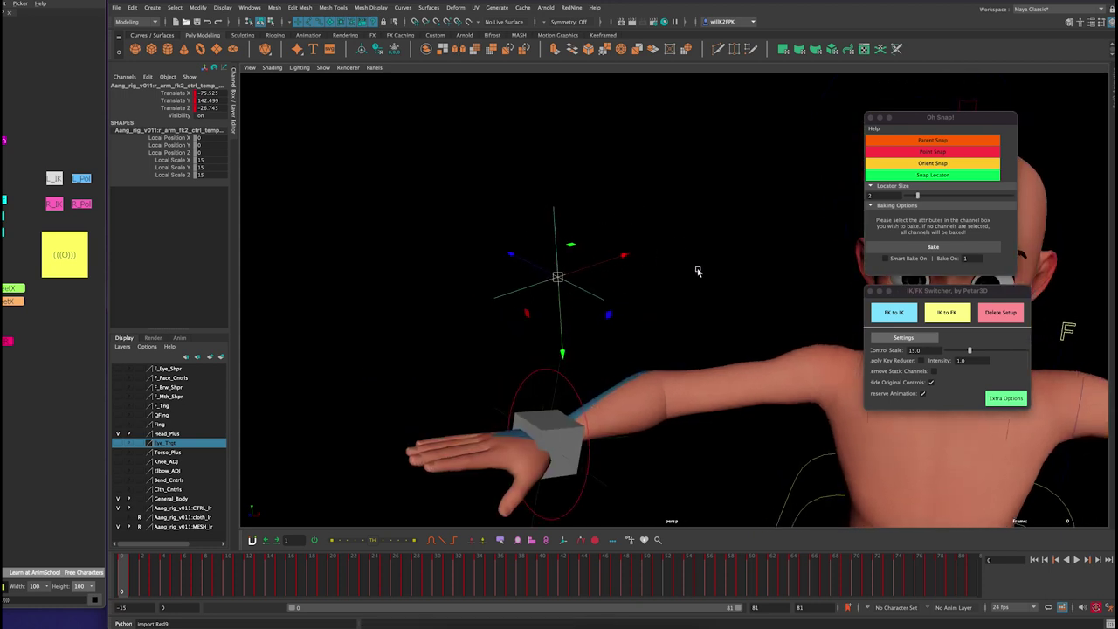
- Scrub the first frames of the timeline to check the pole vector's behaviour and return to frame 0
{"action": "left_click", "coordinate": [695, 275]}
{"action": "left_click_drag", "start_coordinate": [183, 577], "coordinate": [127, 579]}
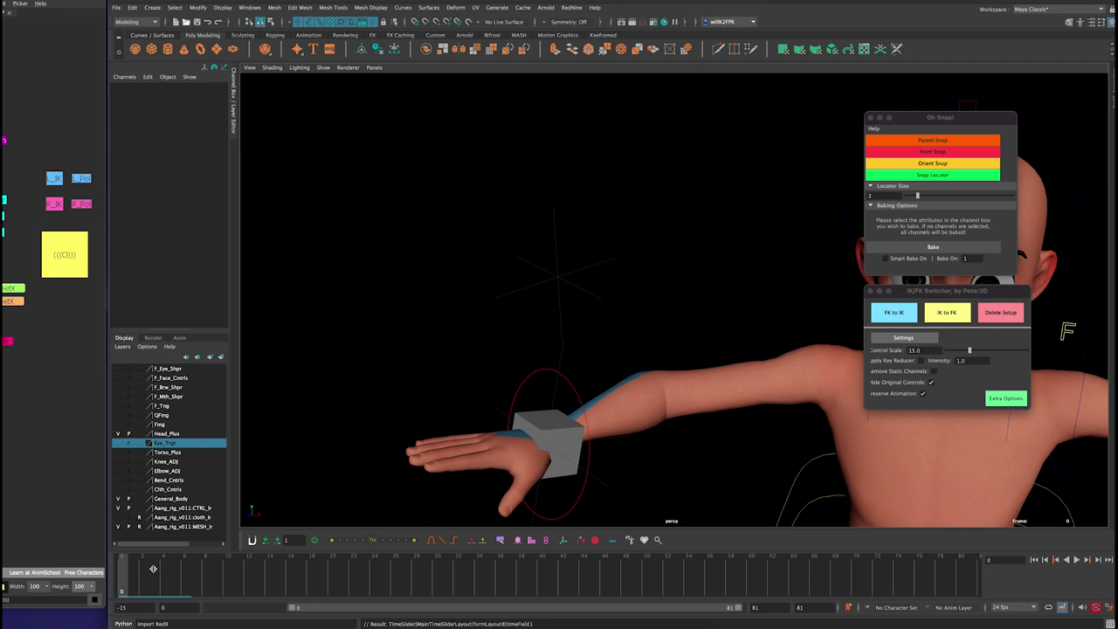
{"action": "left_click_drag", "start_coordinate": [153, 569], "coordinate": [124, 577]}
- Open the right arm IK control's curves in the Graph Editor and delete its Pole Vector keys after frame 0
{"action": "key", "text": "alt+g"}
{"action": "left_click_drag", "start_coordinate": [607, 212], "coordinate": [625, 163]}
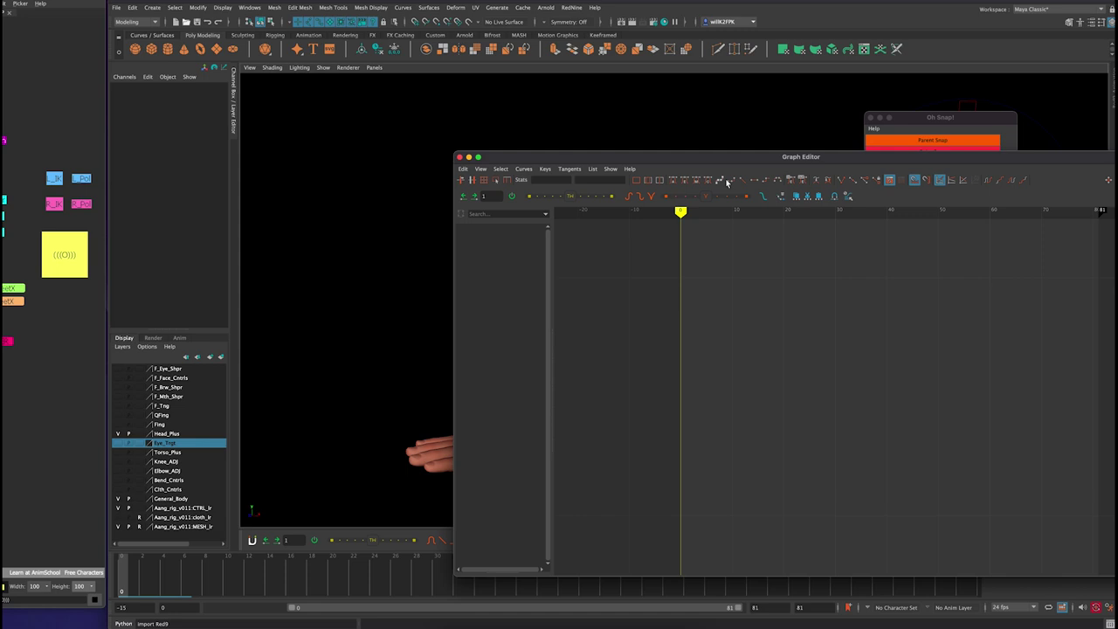
{"action": "left_click_drag", "start_coordinate": [727, 157], "coordinate": [845, 383]}
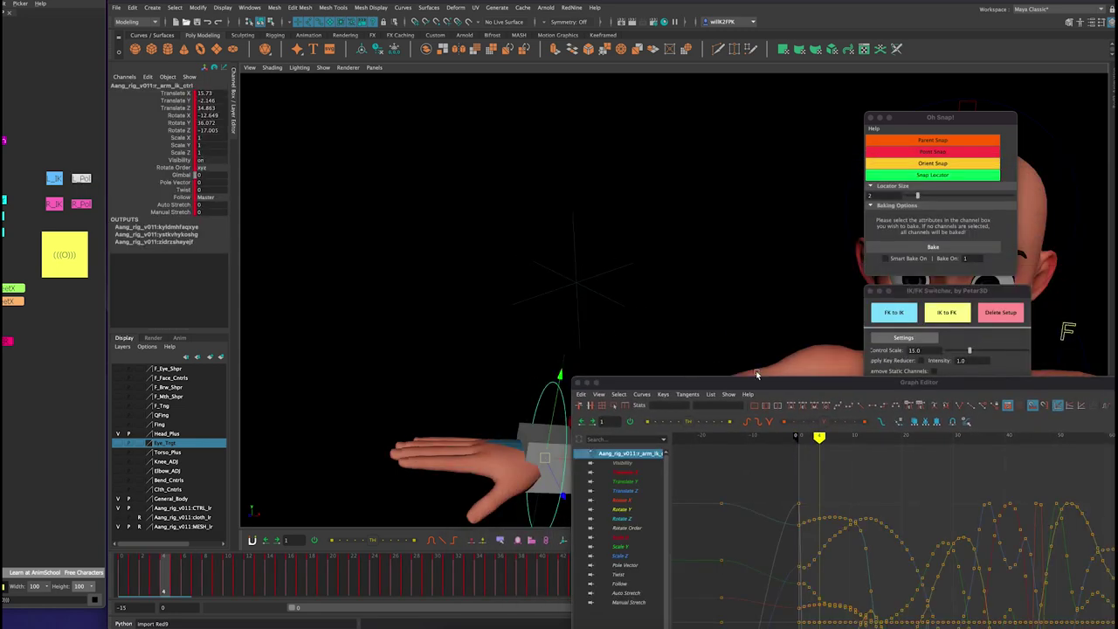
{"action": "left_click_drag", "start_coordinate": [753, 385], "coordinate": [596, 176]}
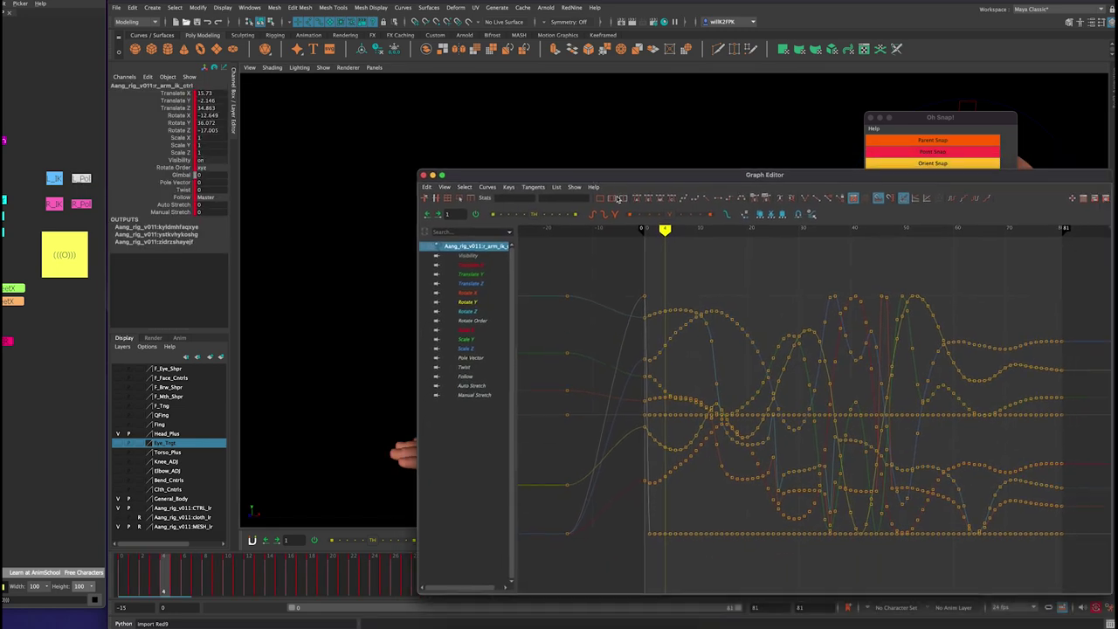
{"action": "left_click", "coordinate": [474, 359]}
{"action": "right_click_drag", "start_coordinate": [745, 365], "coordinate": [898, 389], "text": "alt"}
{"action": "middle_click_drag", "start_coordinate": [898, 390], "coordinate": [786, 388], "text": "alt"}
{"action": "left_click_drag", "start_coordinate": [708, 432], "coordinate": [601, 413]}
{"action": "key", "text": "Delete"}
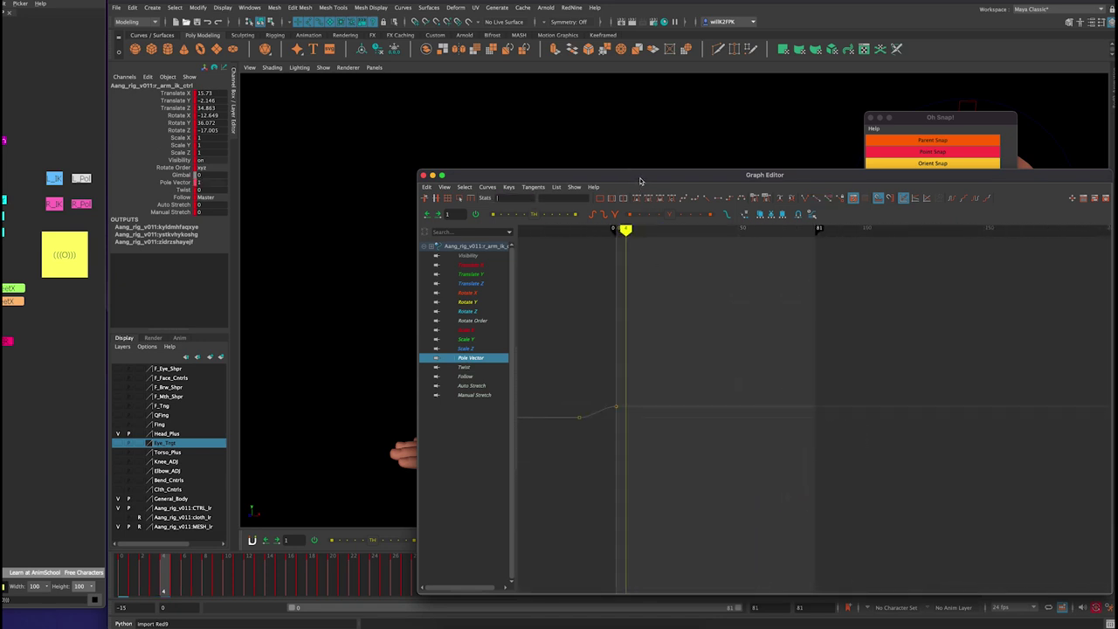
{"action": "left_click_drag", "start_coordinate": [641, 181], "coordinate": [658, 188]}
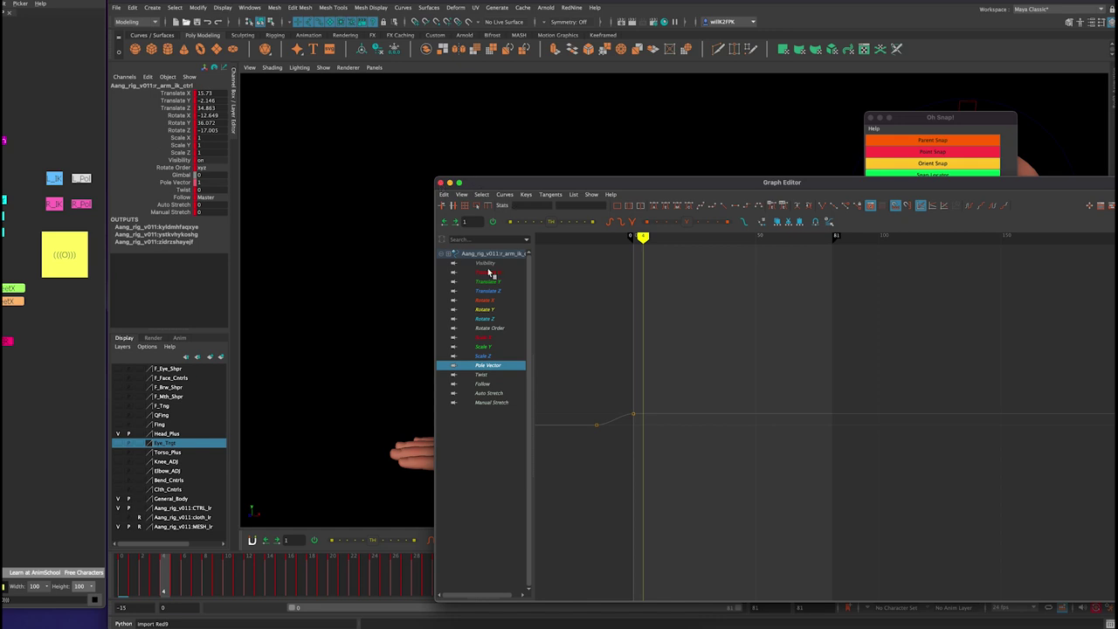
- Scrub the first frames to compare the right arm pole vector control with the r_arm_fk2 locator
{"action": "left_click", "coordinate": [586, 108]}
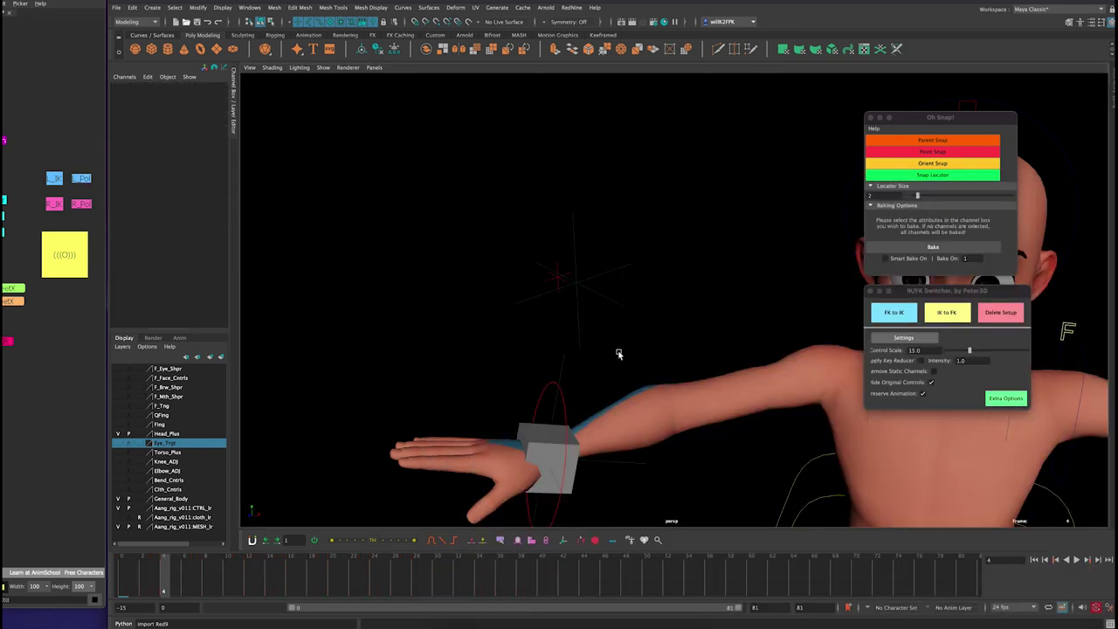
{"action": "left_click_drag", "start_coordinate": [620, 353], "coordinate": [636, 283], "text": "alt"}
{"action": "left_click_drag", "start_coordinate": [180, 579], "coordinate": [31, 543]}
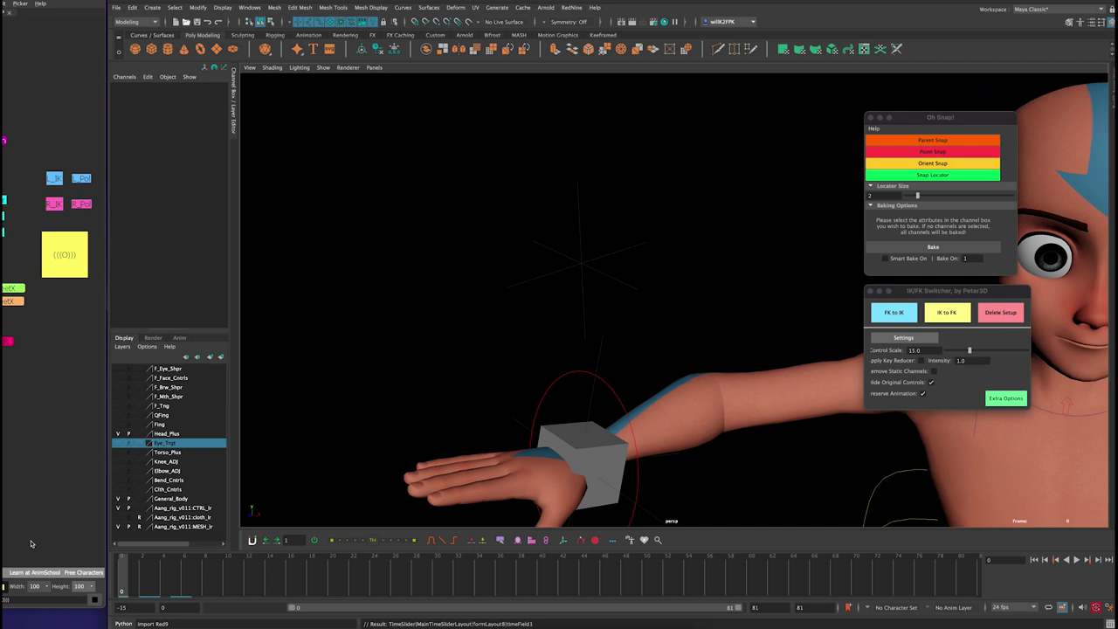
{"action": "mouse_move", "coordinate": [164, 578]}
{"action": "left_mouse_down"}
{"action": "mouse_move", "coordinate": [185, 578]}
{"action": "mouse_move", "coordinate": [148, 577]}
{"action": "mouse_move", "coordinate": [164, 575]}
{"action": "left_mouse_up"}
- Parent-constrain the right arm pole vector control to the r_arm_fk2 locator at frame 0 with Oh Snap! and bake it
{"action": "left_click_drag", "start_coordinate": [574, 167], "coordinate": [617, 196]}
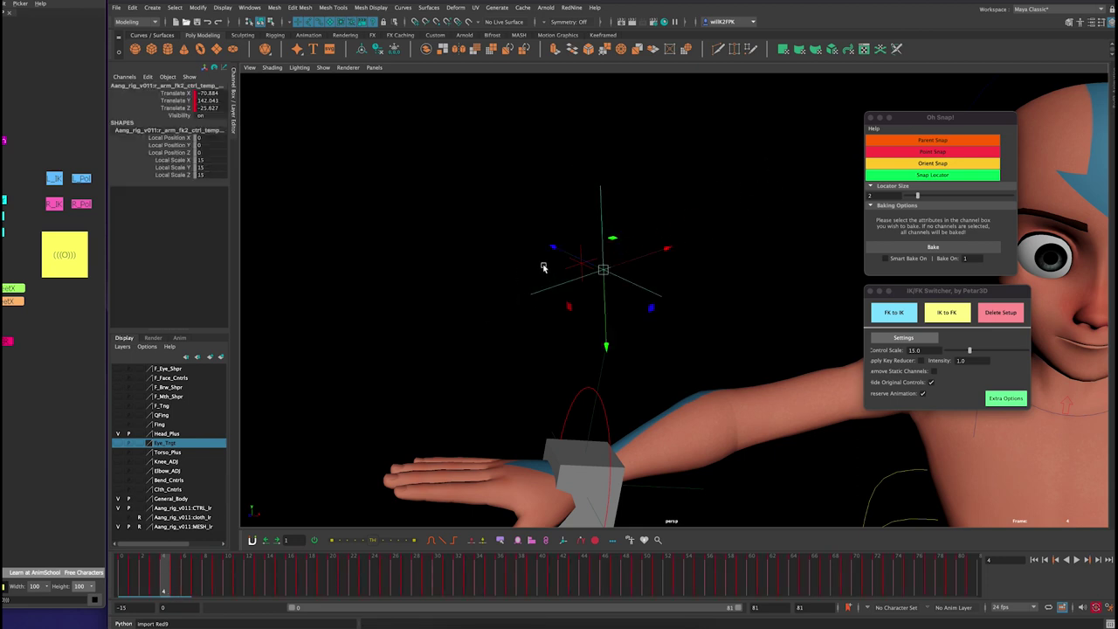
{"action": "left_click", "coordinate": [599, 270]}
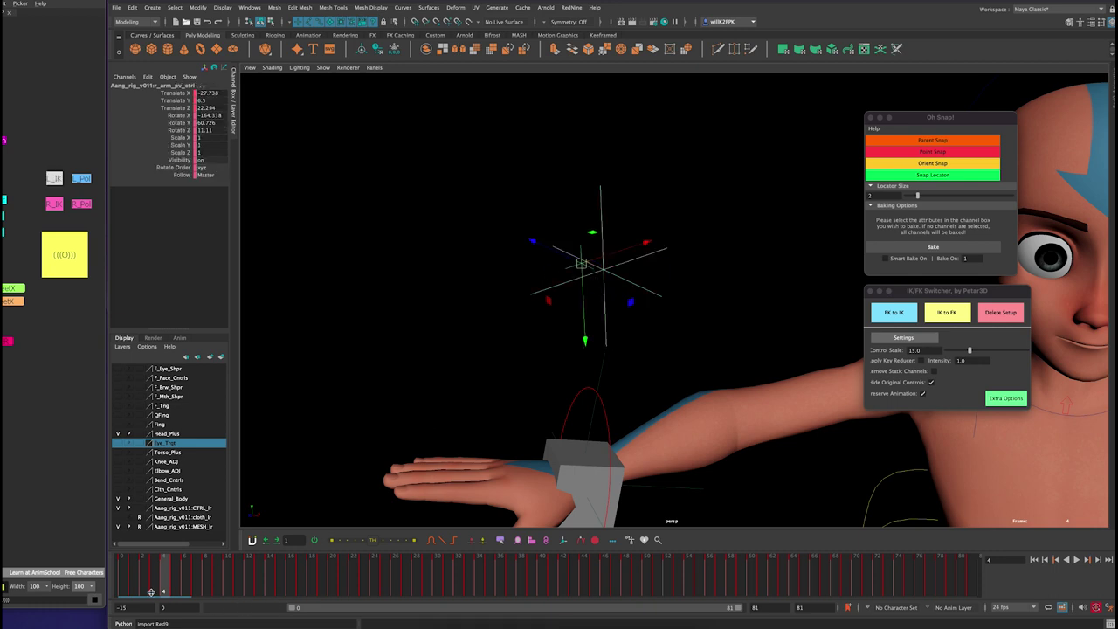
{"action": "left_click_drag", "start_coordinate": [151, 593], "coordinate": [122, 592]}
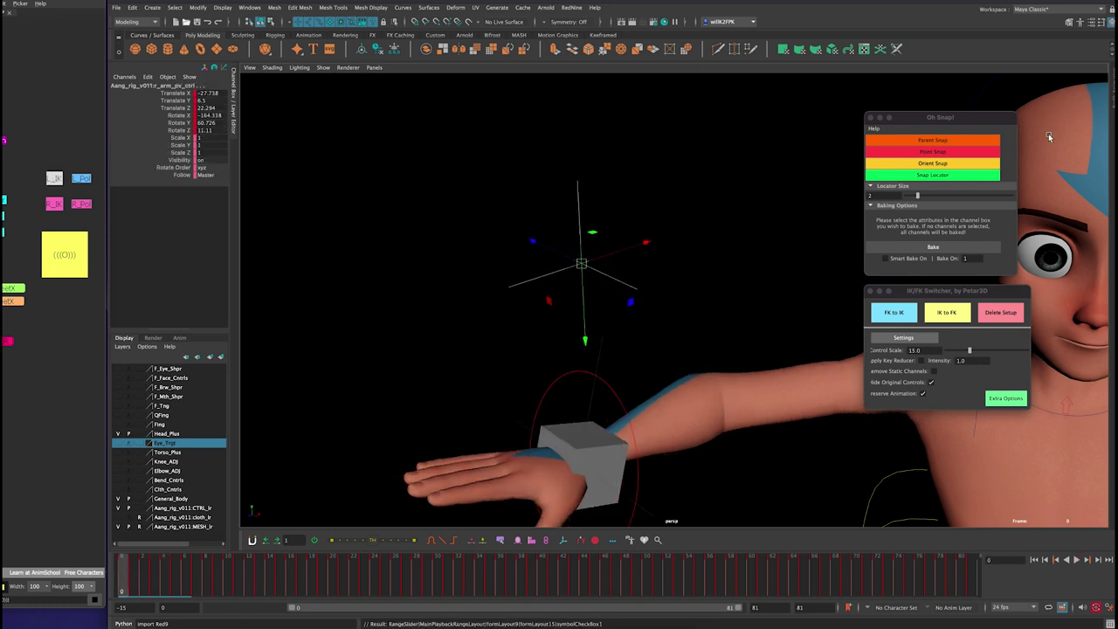
{"action": "right_click", "coordinate": [938, 141]}
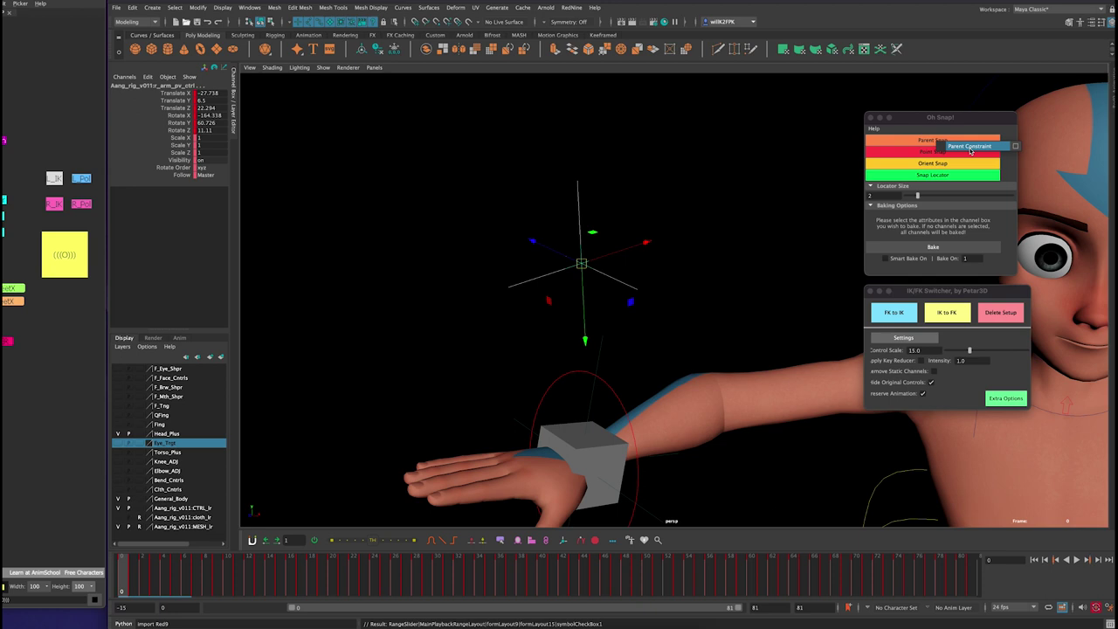
{"action": "left_click", "coordinate": [970, 147]}
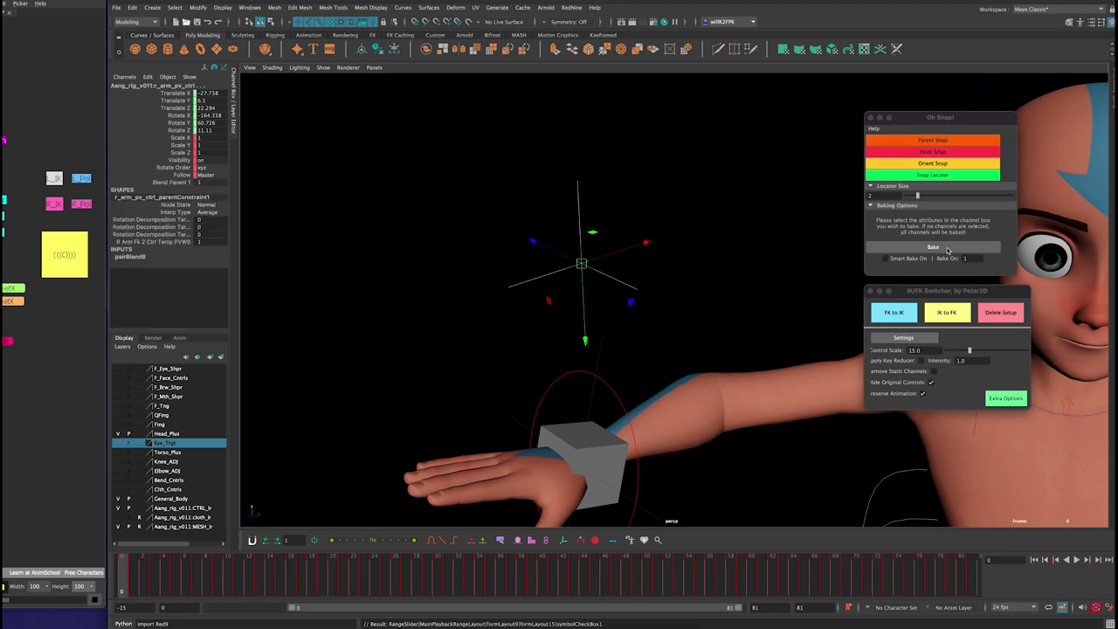
{"action": "left_click", "coordinate": [943, 249]}
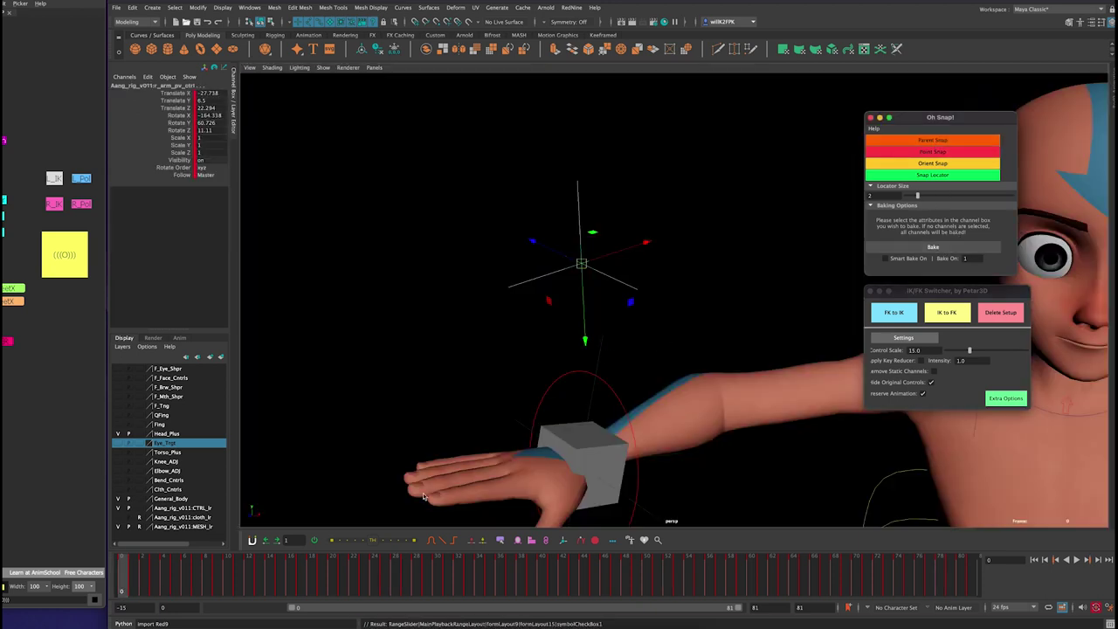
- Play back the animation to check the baked right arm IK and pole vector motion, ending at frame 0
{"action": "right_click_drag", "start_coordinate": [678, 323], "coordinate": [559, 257], "text": "alt"}
{"action": "left_click_drag", "start_coordinate": [559, 257], "coordinate": [632, 309], "text": "alt"}
{"action": "right_click_drag", "start_coordinate": [632, 310], "coordinate": [460, 429], "text": "alt"}
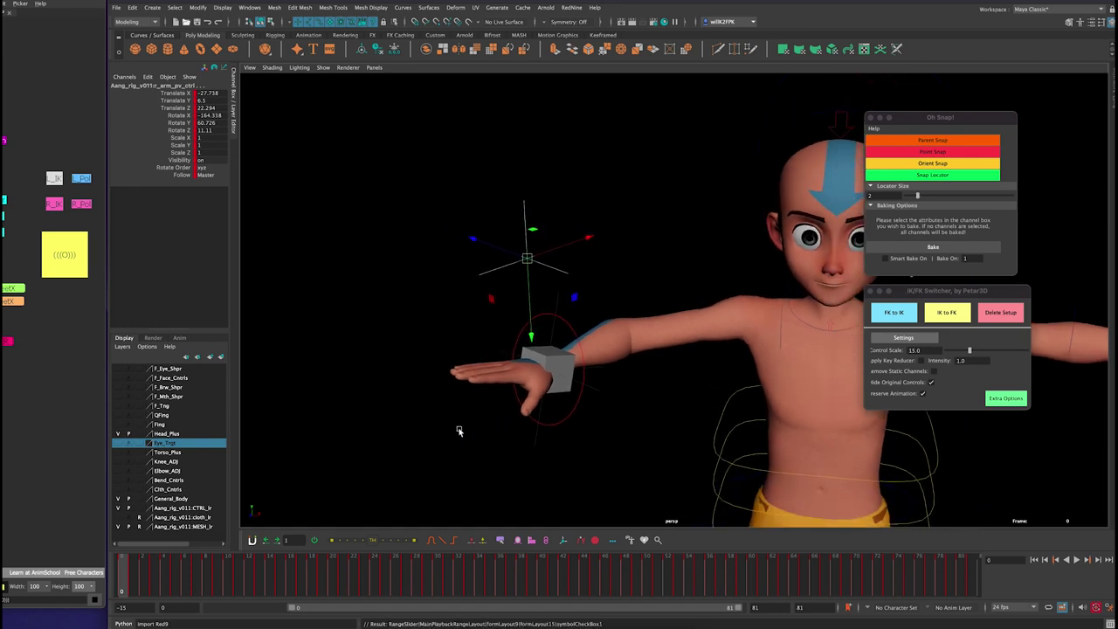
{"action": "left_click", "coordinate": [157, 580]}
{"action": "key", "text": "alt+v"}
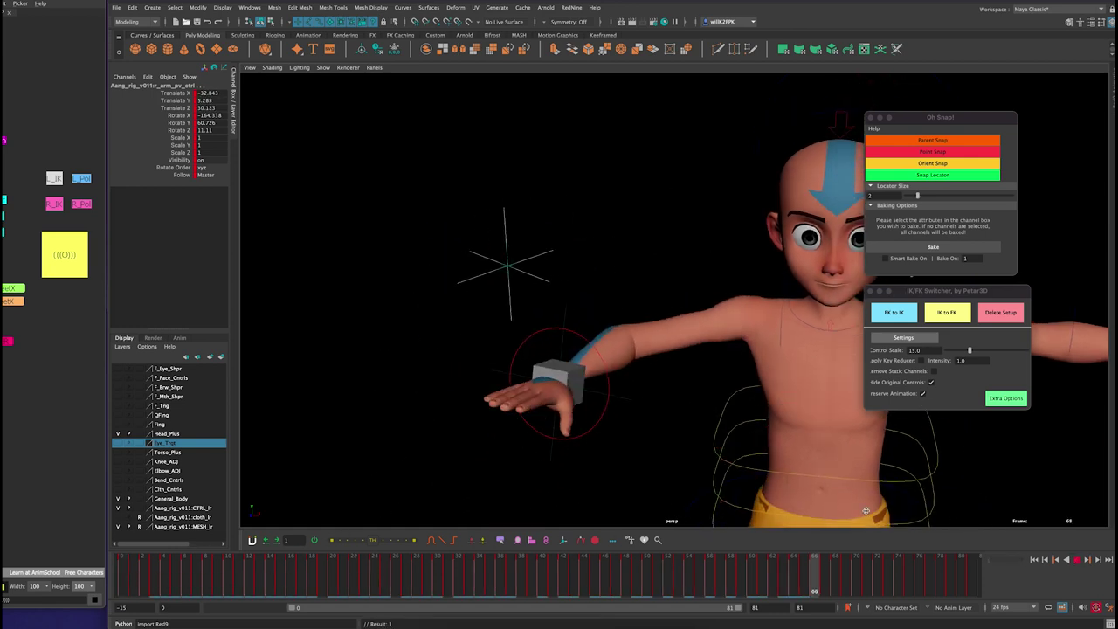
{"action": "key", "text": "alt+shift+v"}
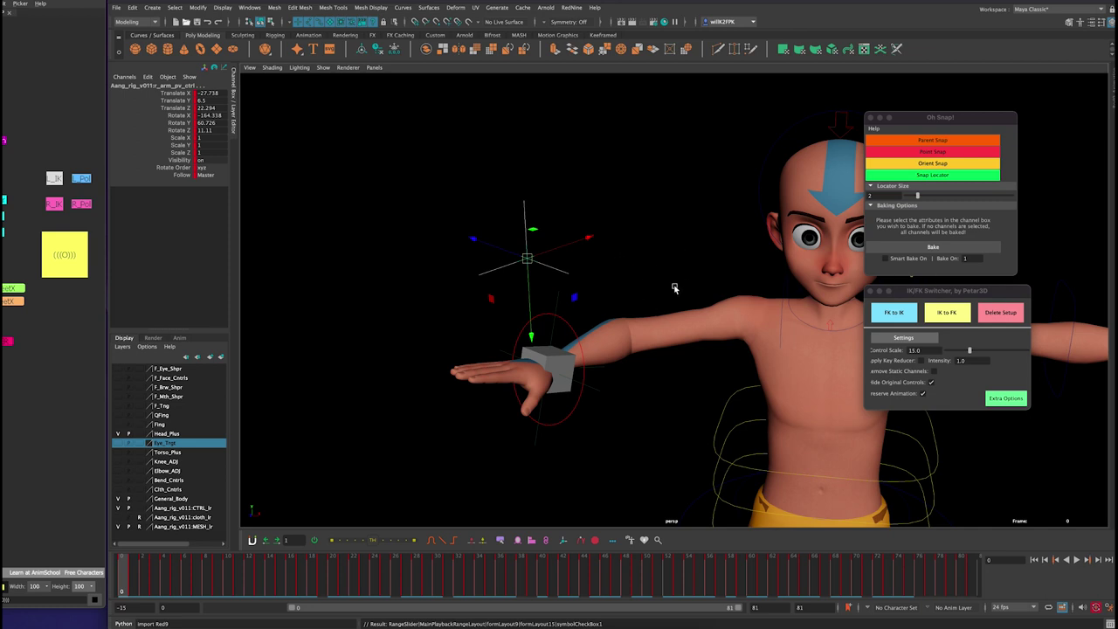
- Delete the temporary IK/FK Switcher setup through the right arm's temp locators
{"action": "left_click", "coordinate": [695, 195]}
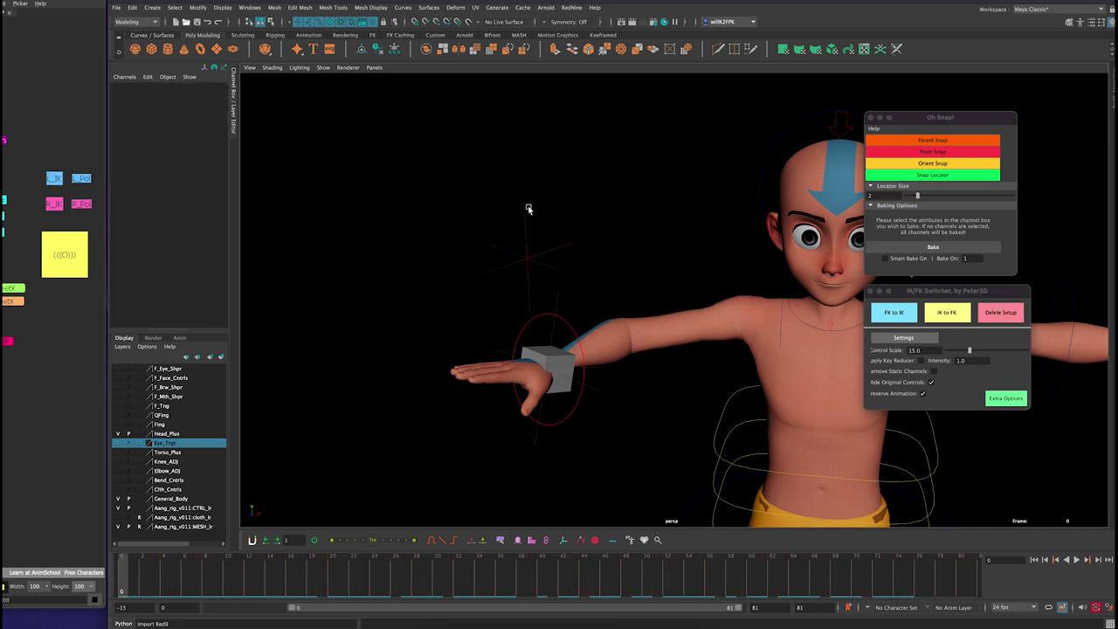
{"action": "left_click_drag", "start_coordinate": [494, 182], "coordinate": [670, 230]}
{"action": "left_click", "coordinate": [594, 275]}
{"action": "left_click_drag", "start_coordinate": [558, 290], "coordinate": [560, 347]}
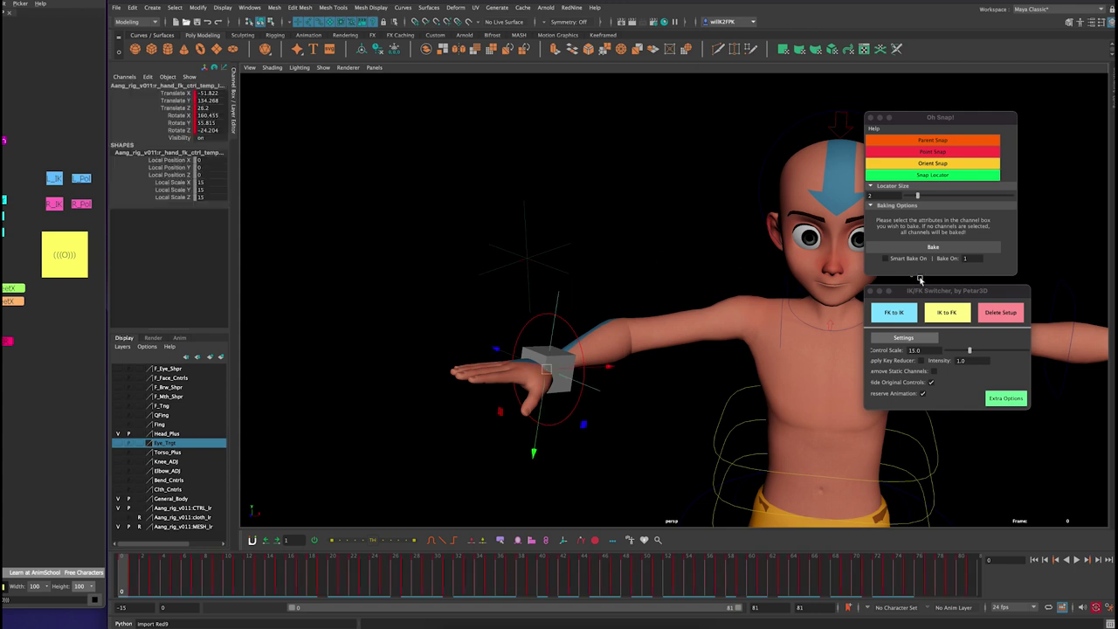
{"action": "left_click", "coordinate": [1002, 310]}
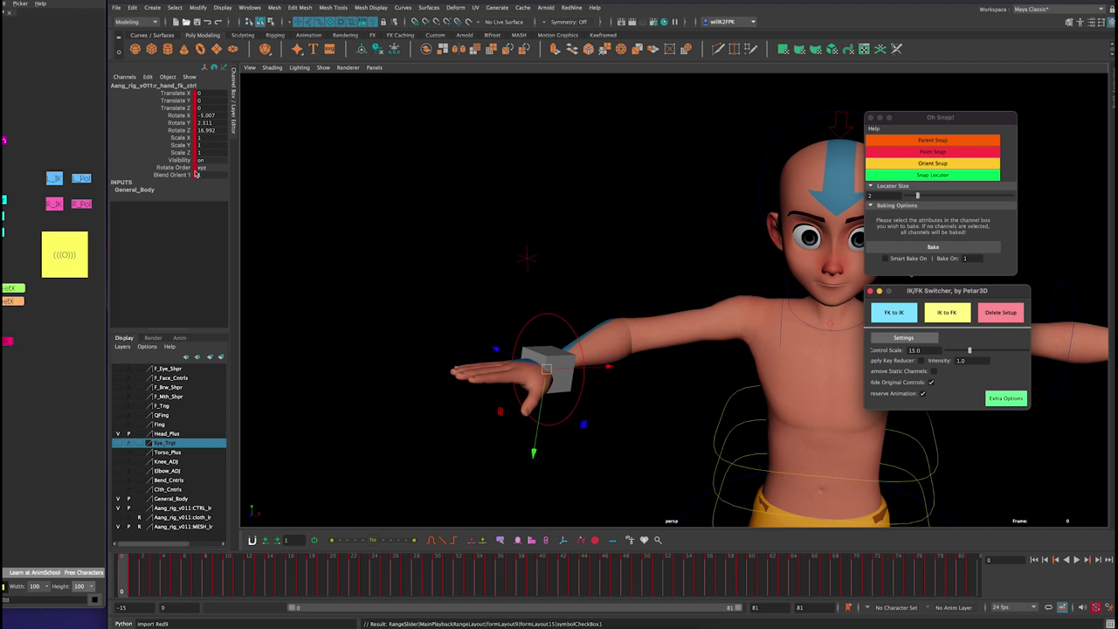
- Scrub and play back the animation to check the right arm IK without the temporary locators
{"action": "mouse_move", "coordinate": [181, 583]}
{"action": "left_mouse_down"}
{"action": "mouse_move", "coordinate": [257, 580]}
{"action": "mouse_move", "coordinate": [178, 576]}
{"action": "left_mouse_up"}
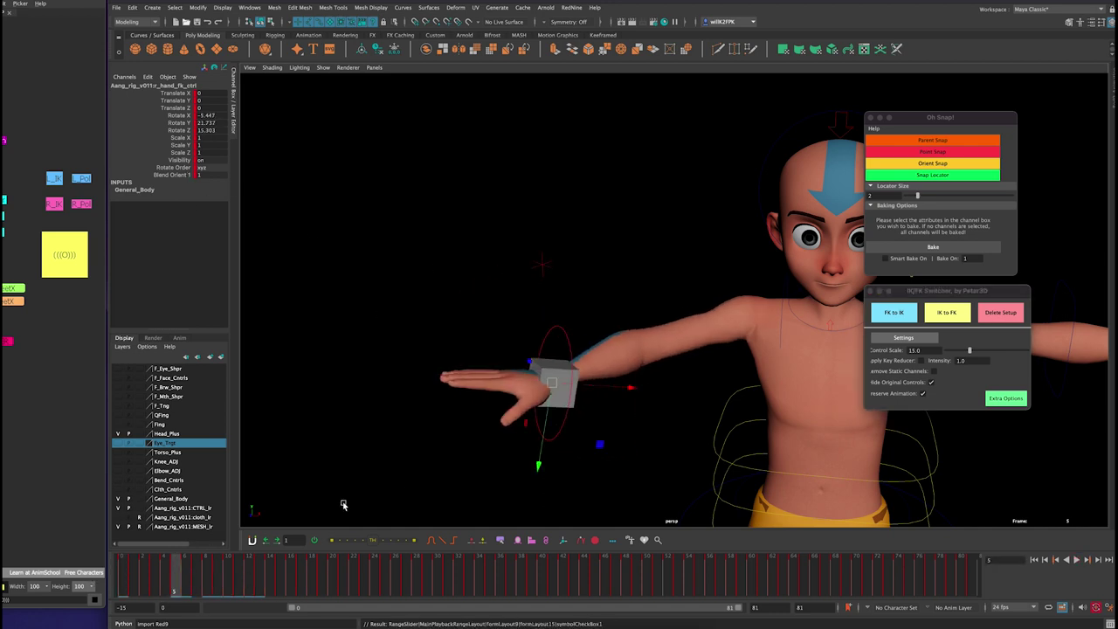
{"action": "key", "text": "alt+v"}
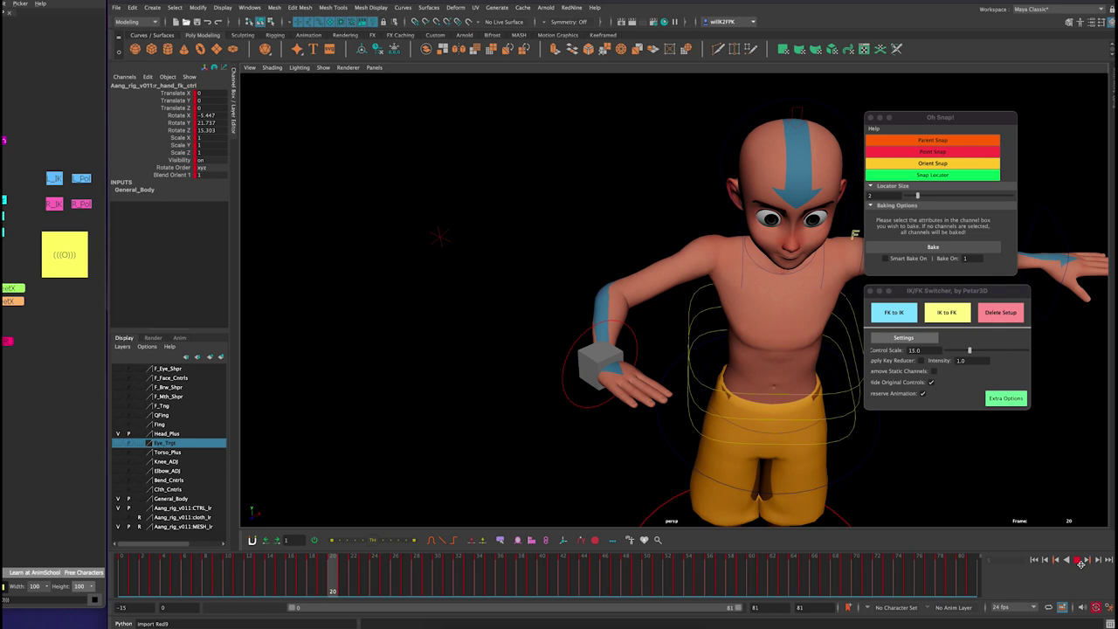
{"action": "key", "text": "alt+v"}
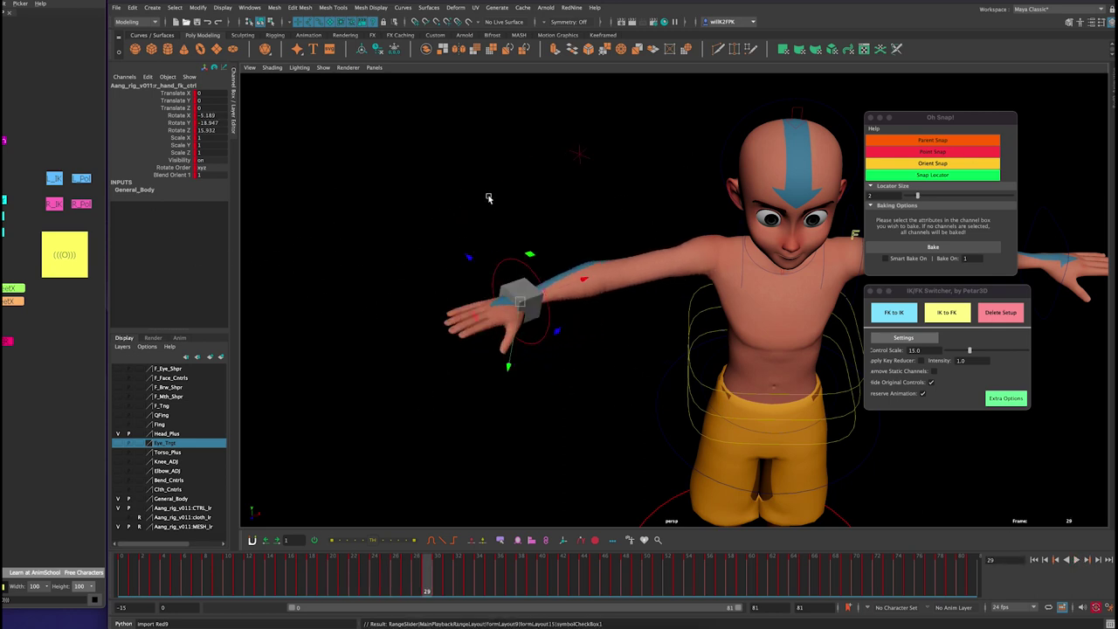
- Set the master control's R Arm Ik Fk Blend attribute to 1
{"action": "left_click", "coordinate": [488, 198]}
{"action": "left_click", "coordinate": [520, 260]}
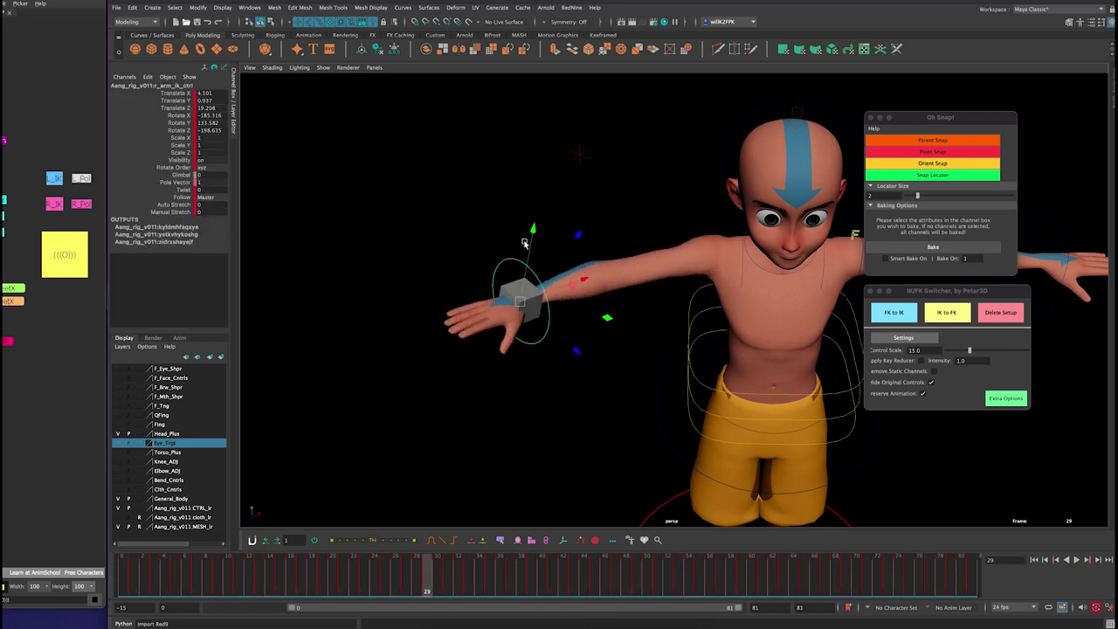
{"action": "left_click", "coordinate": [98, 248]}
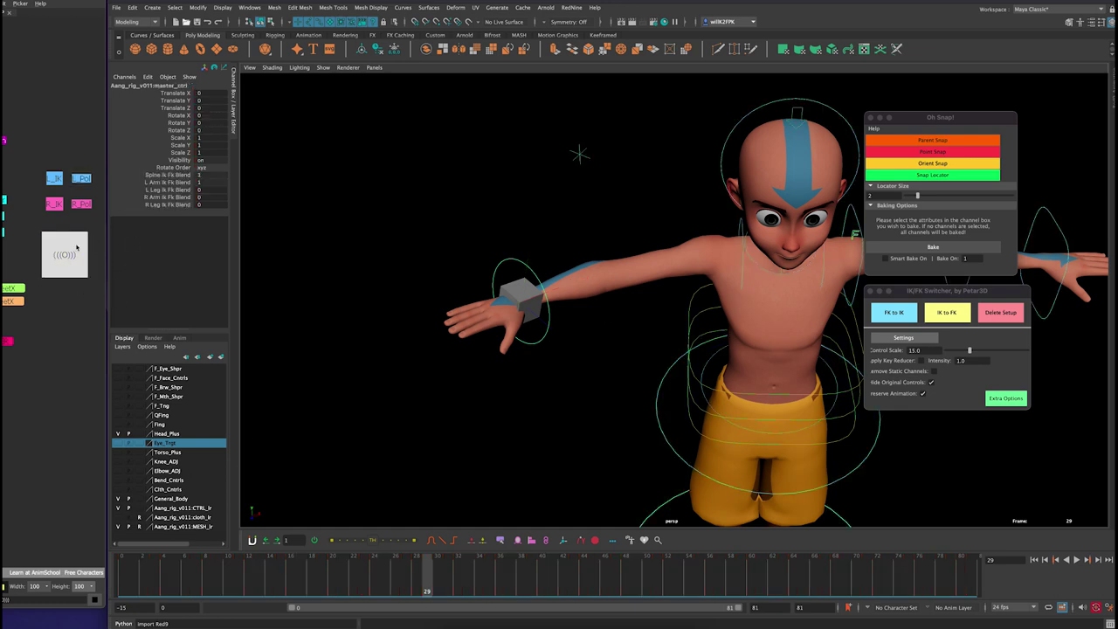
{"action": "left_click", "coordinate": [169, 198]}
{"action": "left_click", "coordinate": [160, 224]}
{"action": "left_click", "coordinate": [173, 197]}
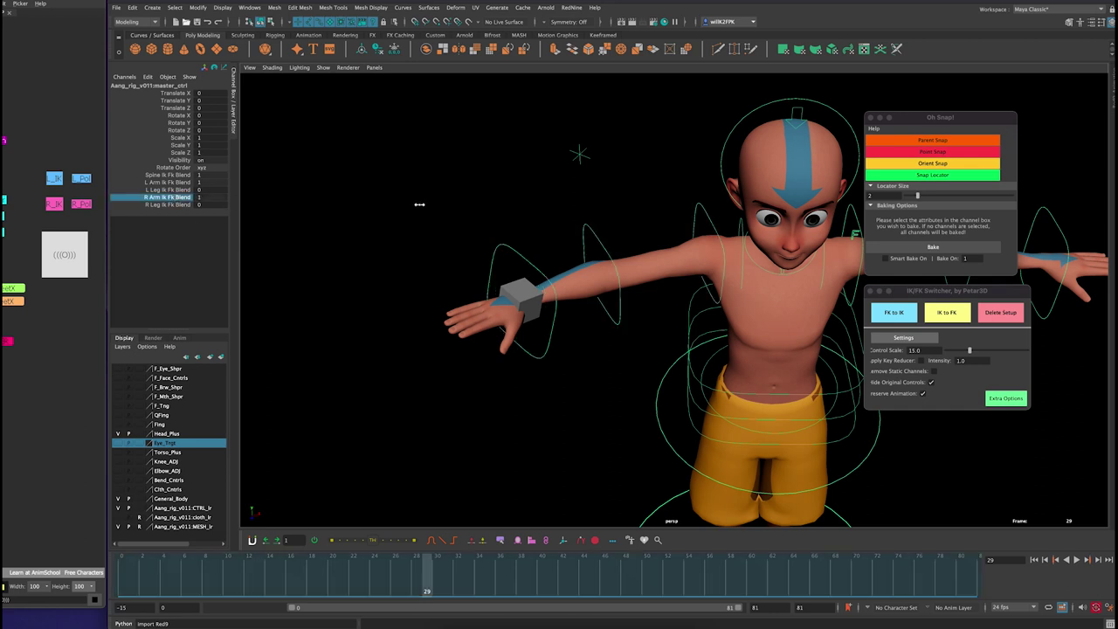
{"action": "middle_click_drag", "start_coordinate": [585, 295], "coordinate": [577, 293]}
- Play back the animation from frame 0 to check the right arm in FK mode, and return to frame 0
{"action": "left_click_drag", "start_coordinate": [578, 294], "coordinate": [544, 297], "text": "alt"}
{"action": "left_click_drag", "start_coordinate": [228, 578], "coordinate": [122, 577]}
{"action": "key", "text": "alt+v"}
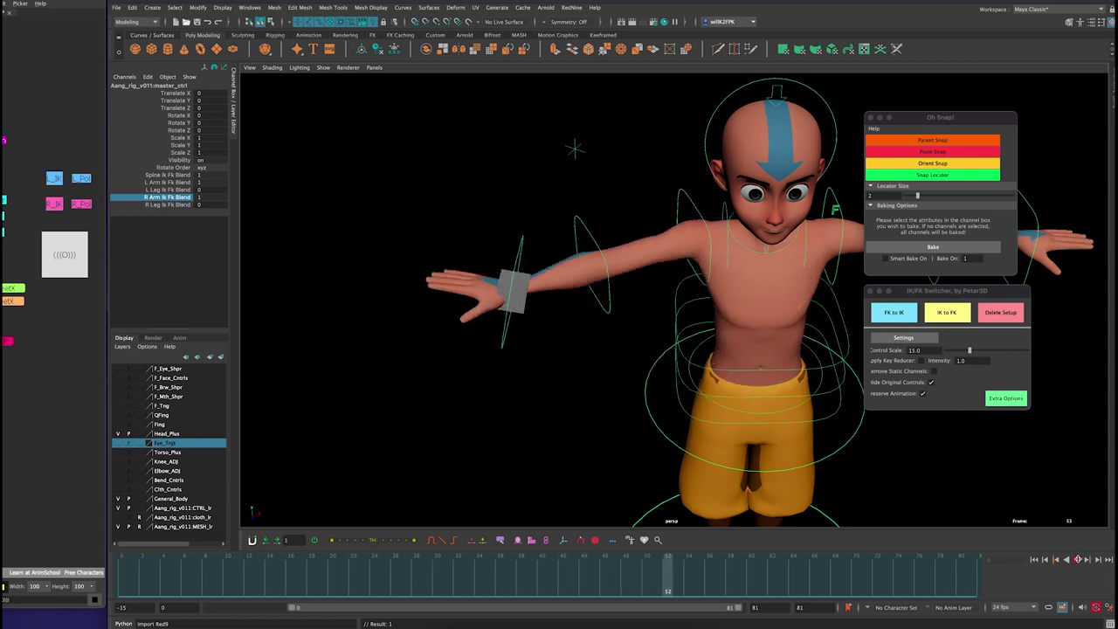
{"action": "left_click", "coordinate": [1077, 559]}
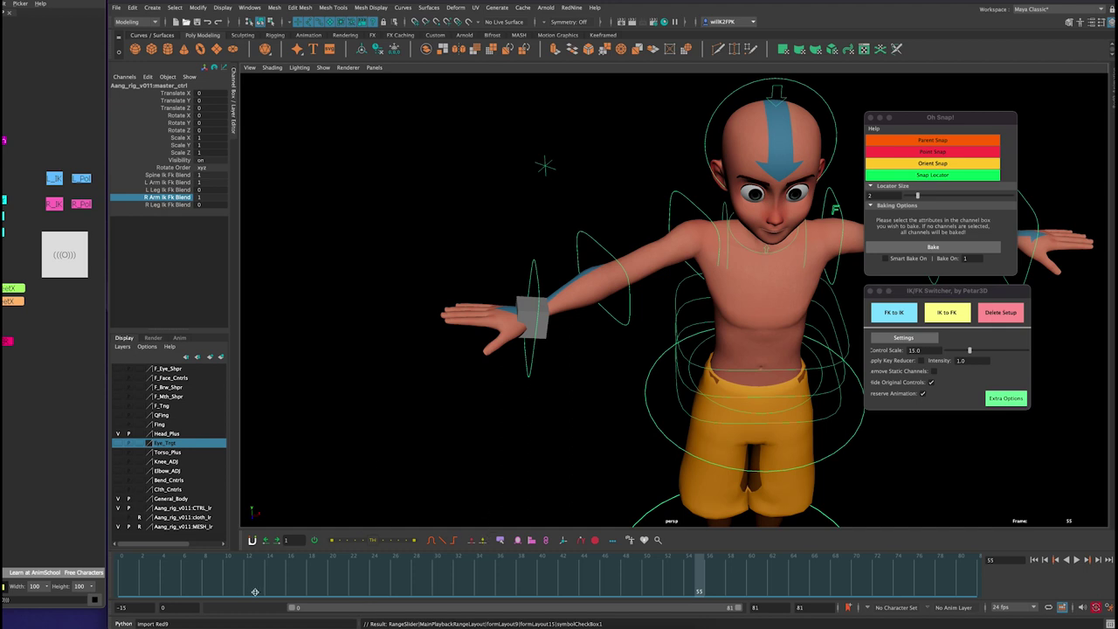
{"action": "left_click_drag", "start_coordinate": [255, 592], "coordinate": [120, 591]}
- Select the right arm's three FK controls: hand, forearm and upper arm
{"action": "middle_click_drag", "start_coordinate": [602, 304], "coordinate": [537, 374], "text": "alt"}
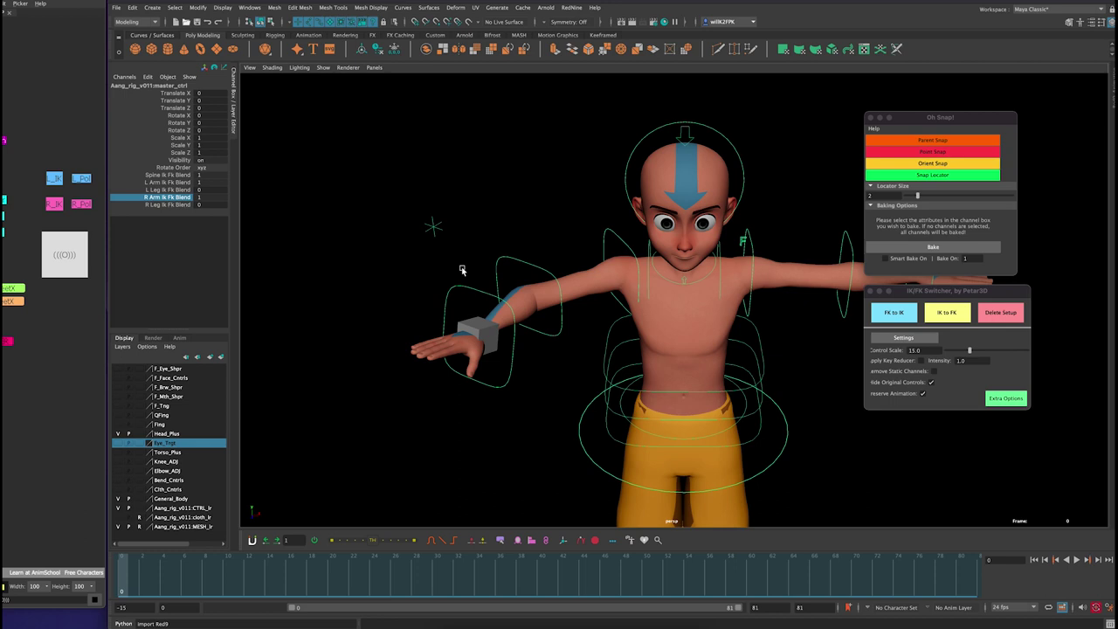
{"action": "left_click", "coordinate": [474, 262]}
{"action": "left_click", "coordinate": [452, 291]}
{"action": "left_click", "coordinate": [513, 252], "text": "shift"}
{"action": "left_click", "coordinate": [622, 236], "text": "shift"}
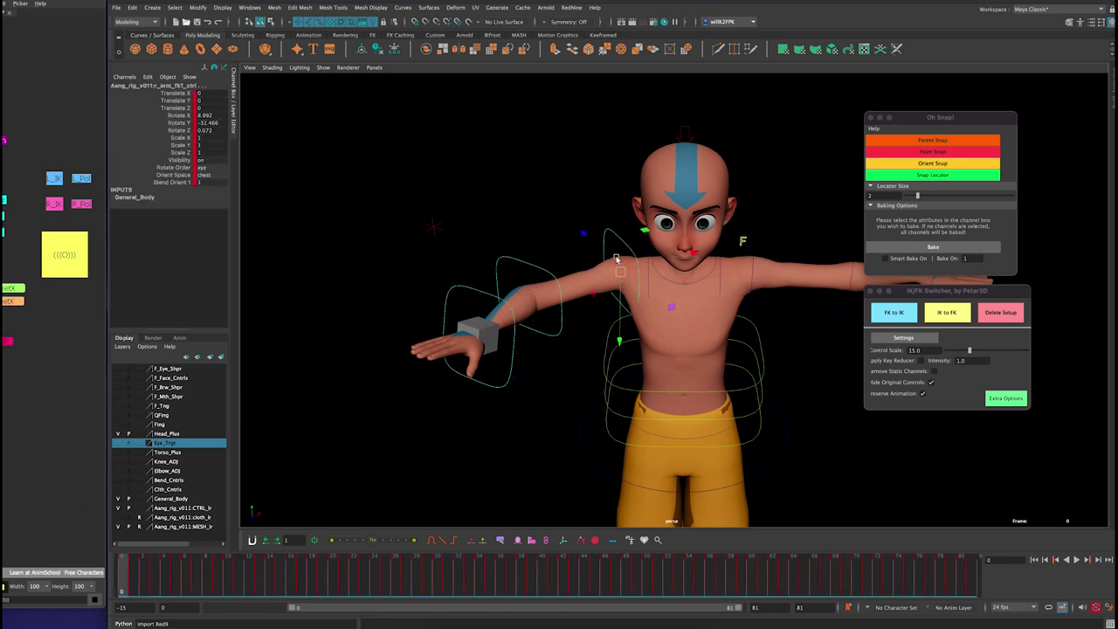
{"action": "left_click_drag", "start_coordinate": [617, 260], "coordinate": [582, 301], "text": "alt"}
{"action": "middle_click_drag", "start_coordinate": [587, 280], "coordinate": [601, 261], "text": "alt"}
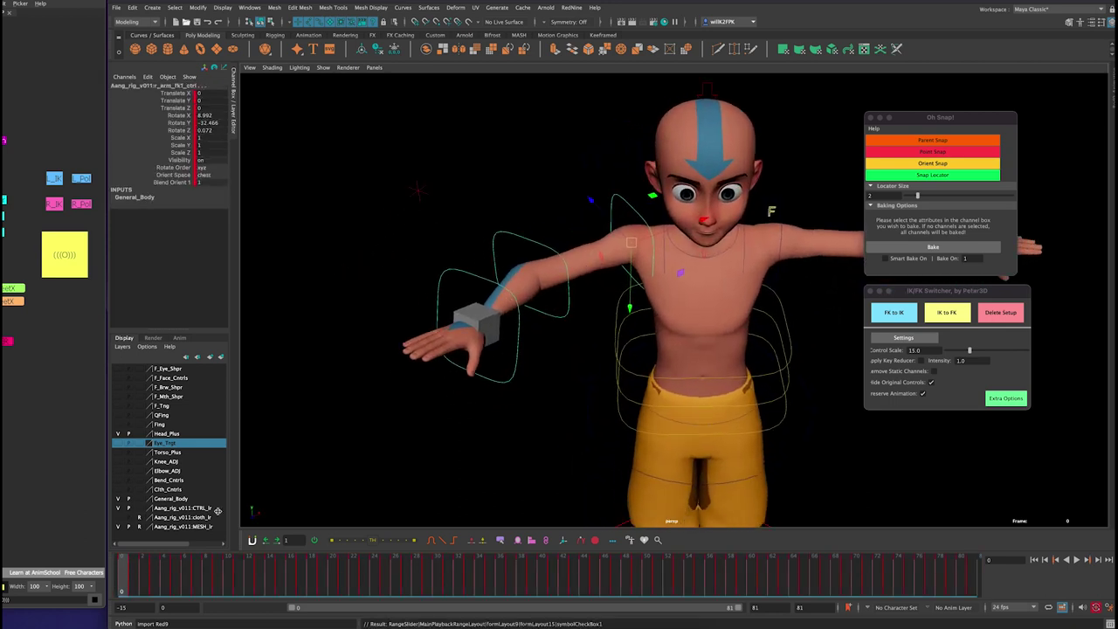
- Try deleting the selected FK controls' keys across the whole timeline, and undo the deletion
{"action": "double_click", "coordinate": [263, 581], "text": "shift"}
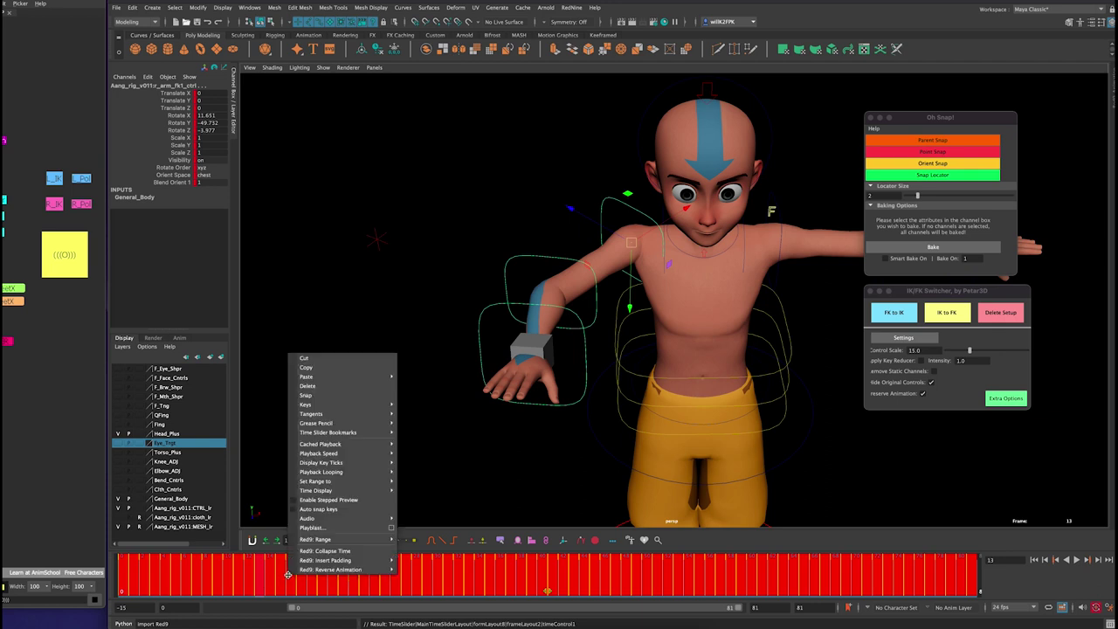
{"action": "right_click", "coordinate": [286, 576]}
{"action": "left_click", "coordinate": [332, 395]}
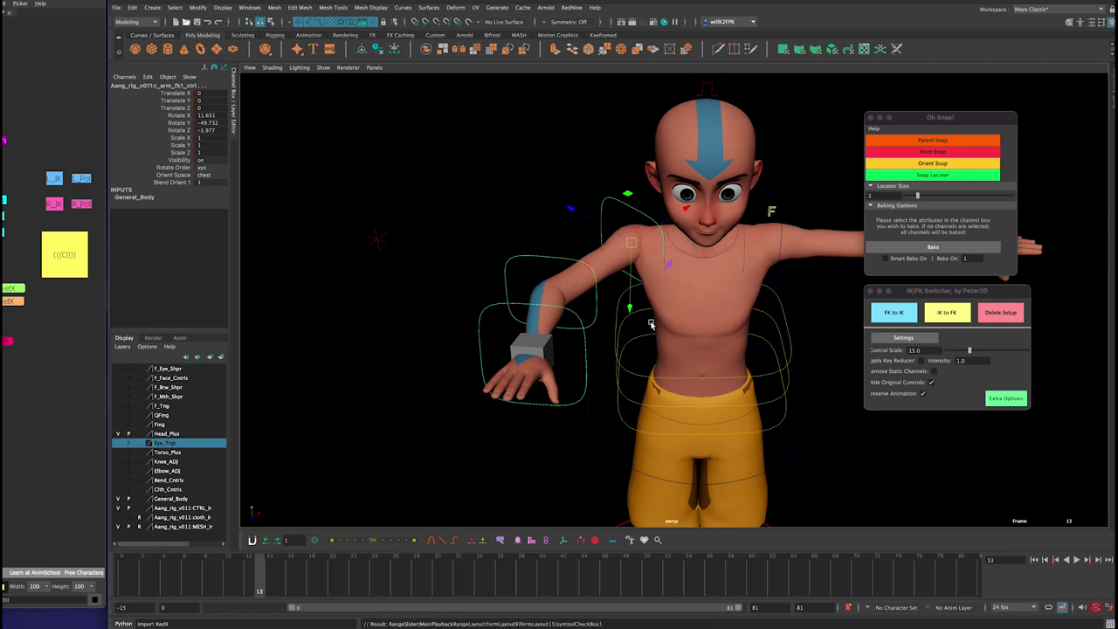
{"action": "middle_click_drag", "start_coordinate": [525, 317], "coordinate": [522, 318], "text": "alt"}
{"action": "left_click", "coordinate": [467, 317]}
{"action": "left_click_drag", "start_coordinate": [466, 308], "coordinate": [484, 339]}
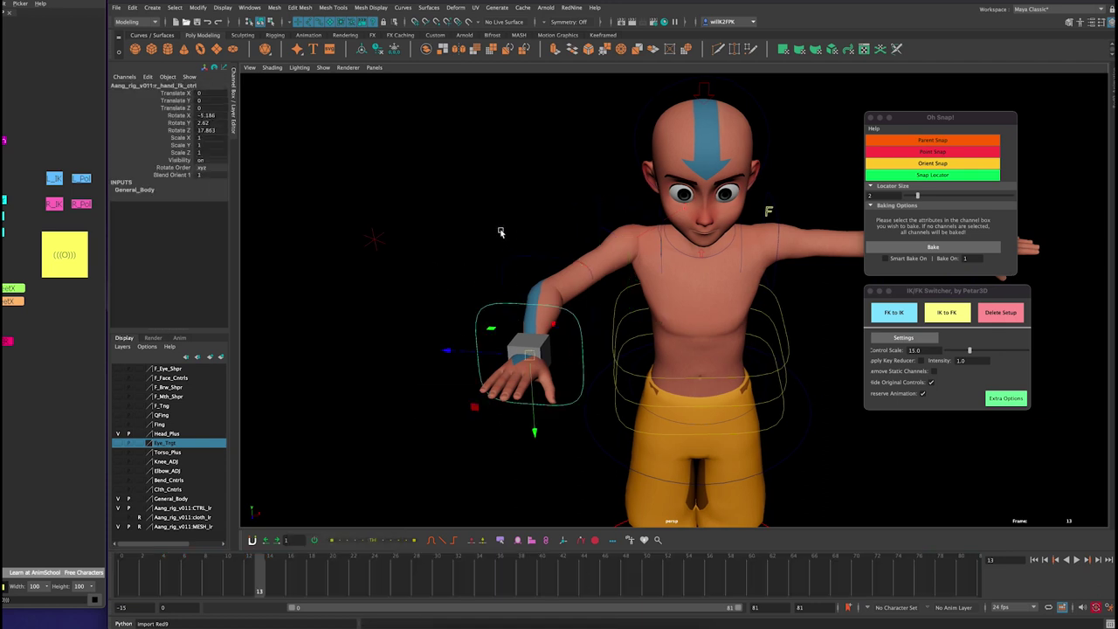
{"action": "left_click_drag", "start_coordinate": [498, 234], "coordinate": [526, 264]}
{"action": "key", "text": "ctrl+z"}
{"action": "key", "text": "ctrl+z"}
{"action": "key", "text": "ctrl+z"}
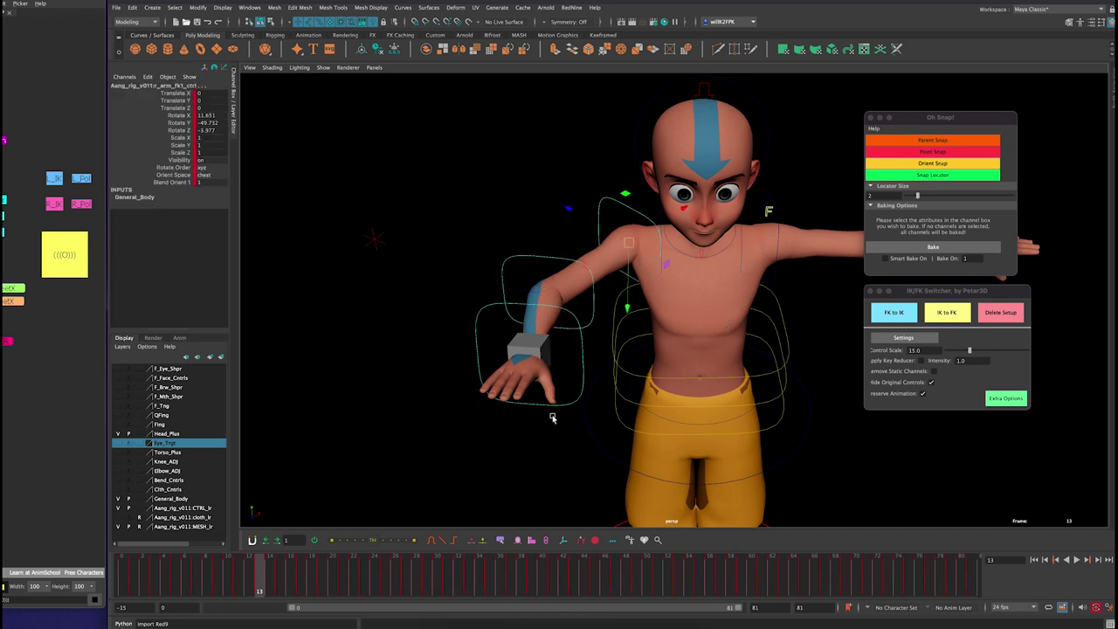
- At frame 0, delete every key of the three selected right arm FK controls in the Graph Editor
{"action": "left_click_drag", "start_coordinate": [208, 582], "coordinate": [118, 567]}
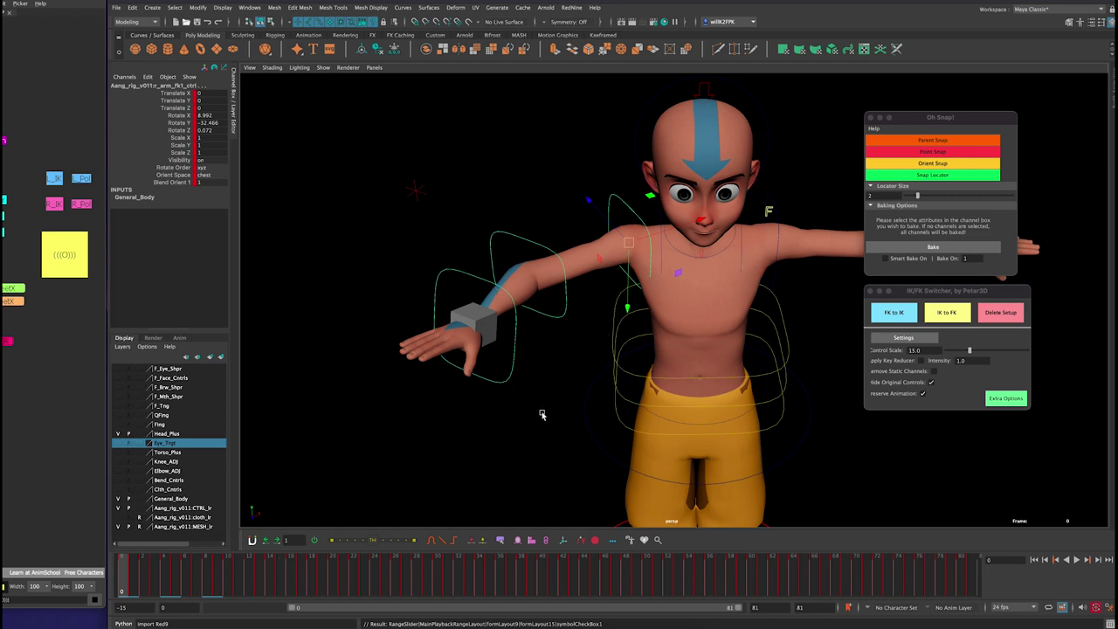
{"action": "key", "text": "g"}
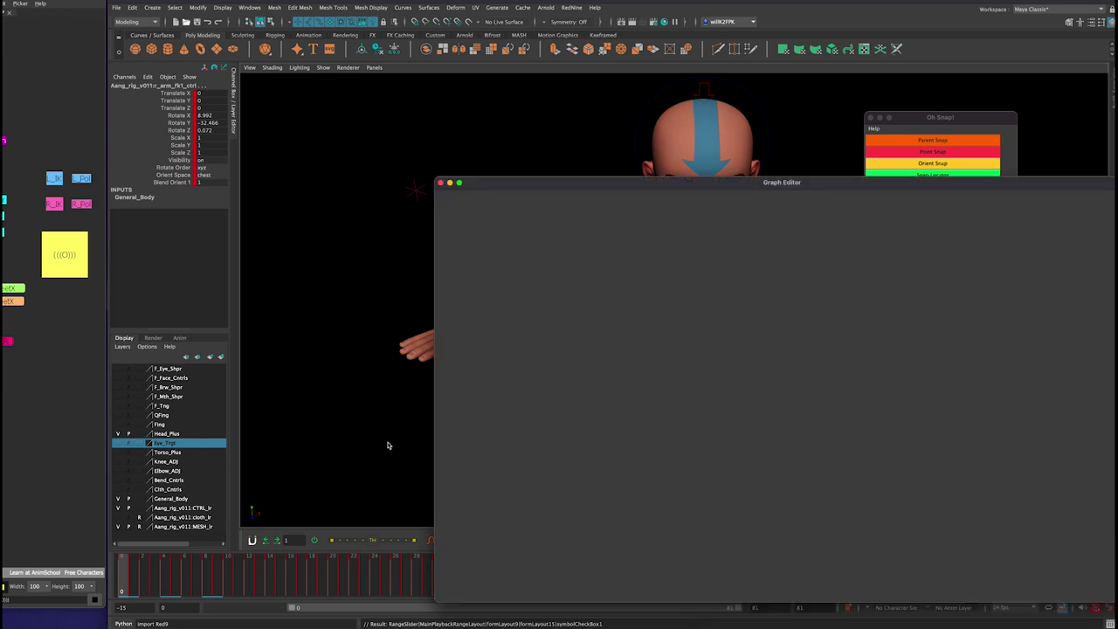
{"action": "scroll", "coordinate": [856, 346], "scroll_direction": "down", "scroll_amount": 10}
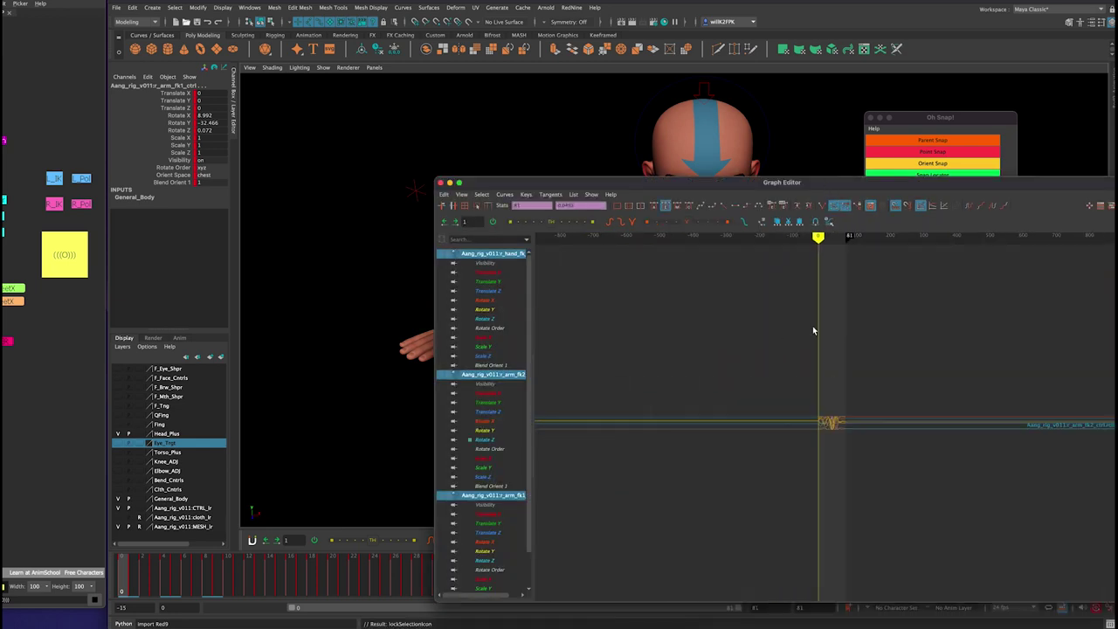
{"action": "left_click_drag", "start_coordinate": [898, 461], "coordinate": [772, 368]}
{"action": "key", "text": "Delete"}
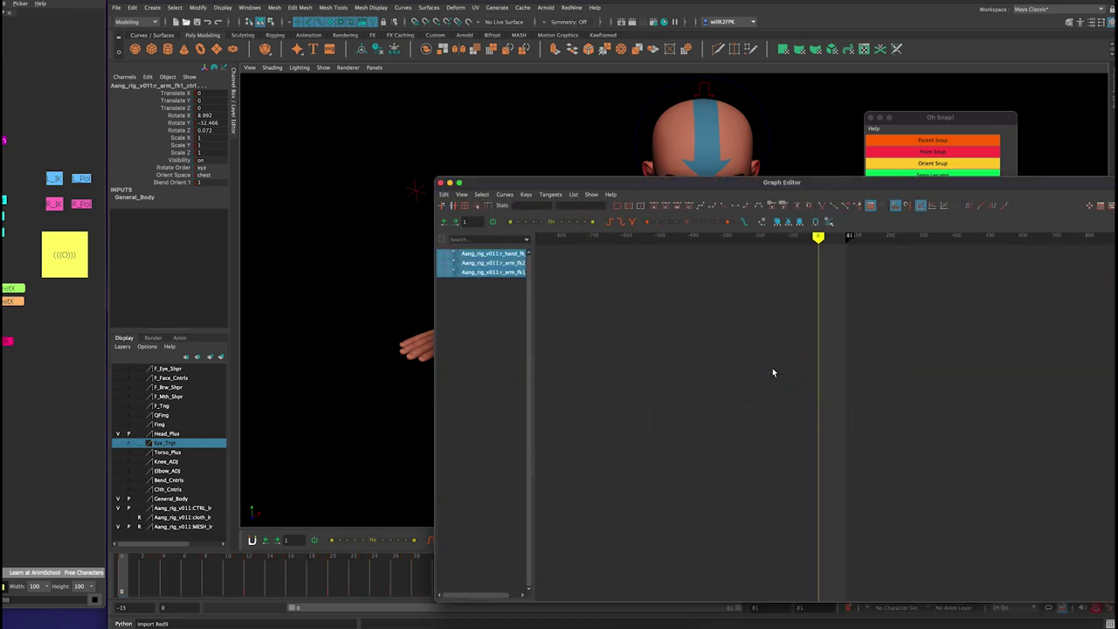
{"action": "left_click", "coordinate": [499, 130]}
{"action": "key", "text": "shift+g"}
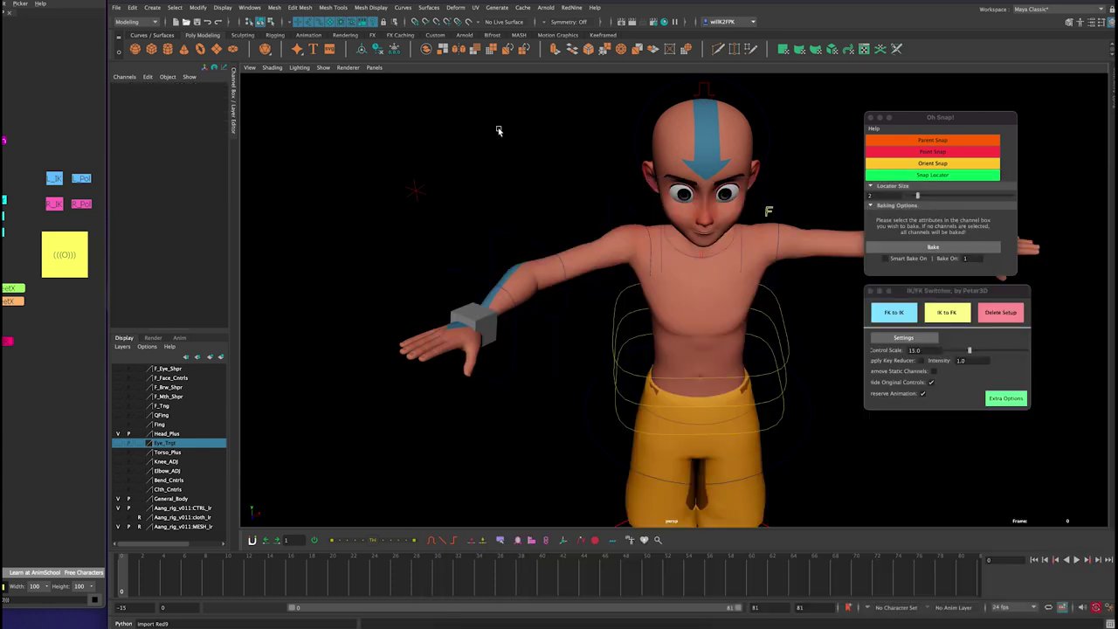
- Check the cleared right arm at frame 0 by selecting its upper arm, forearm and hand FK controls
{"action": "right_click_drag", "start_coordinate": [460, 379], "coordinate": [525, 374], "text": "alt"}
{"action": "left_click_drag", "start_coordinate": [525, 374], "coordinate": [519, 362], "text": "alt"}
{"action": "mouse_move", "coordinate": [133, 580]}
{"action": "left_mouse_down"}
{"action": "mouse_move", "coordinate": [252, 564]}
{"action": "mouse_move", "coordinate": [124, 564]}
{"action": "left_mouse_up"}
{"action": "left_click_drag", "start_coordinate": [569, 292], "coordinate": [512, 229], "text": "alt"}
{"action": "left_click", "coordinate": [487, 223]}
{"action": "left_click", "coordinate": [591, 200]}
{"action": "left_click", "coordinate": [445, 250]}
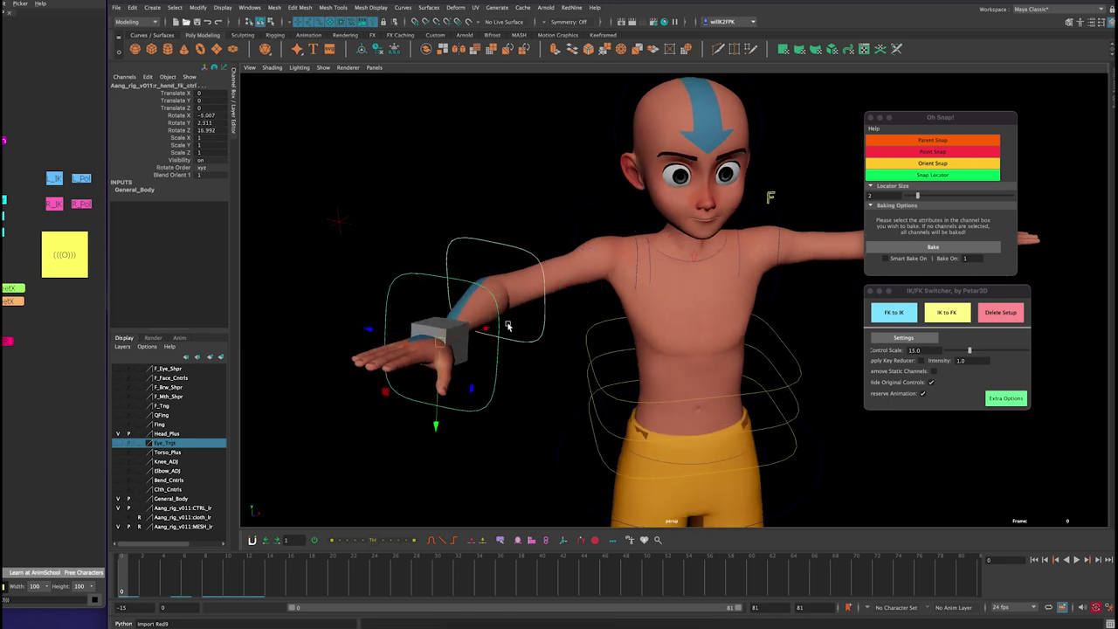
{"action": "left_click_drag", "start_coordinate": [508, 326], "coordinate": [477, 338], "text": "alt"}
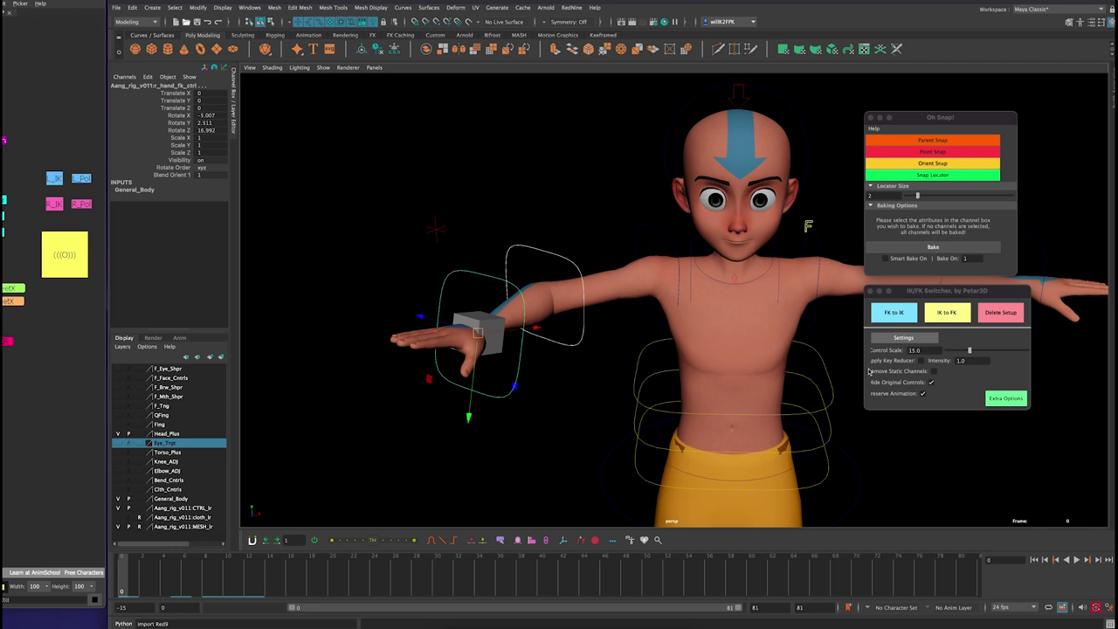
- Switch the right arm to IK by setting the master control's R Arm Ik Fk Blend to 0
{"action": "left_click", "coordinate": [64, 254]}
{"action": "left_click", "coordinate": [175, 197]}
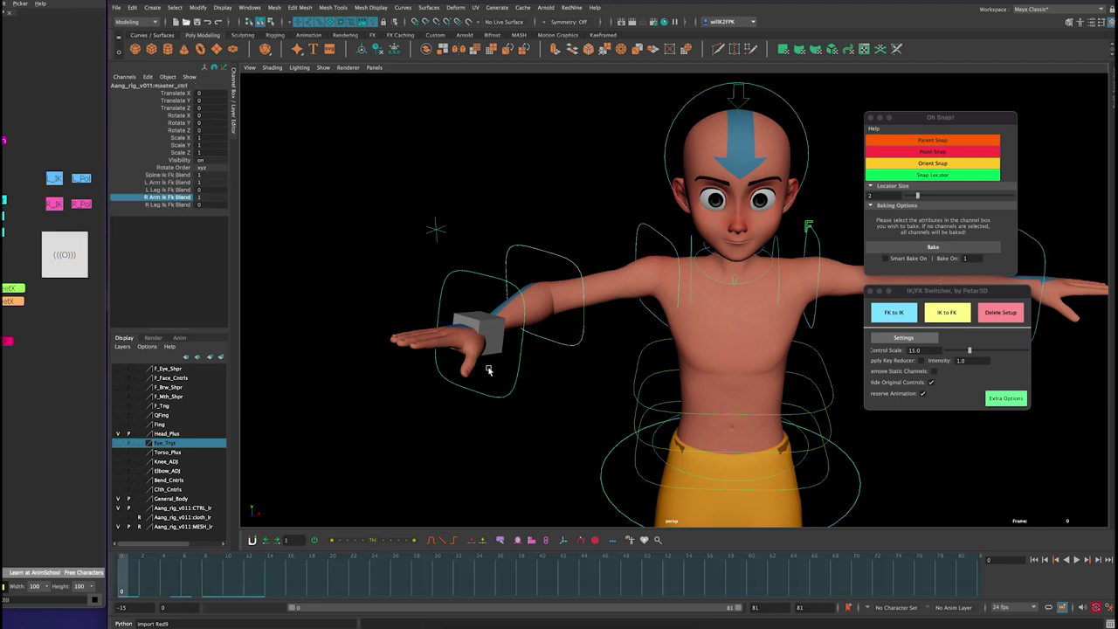
{"action": "middle_click_drag", "start_coordinate": [341, 247], "coordinate": [317, 247]}
{"action": "left_click_drag", "start_coordinate": [457, 285], "coordinate": [503, 422], "text": "alt"}
{"action": "left_click_drag", "start_coordinate": [502, 243], "coordinate": [502, 205], "text": "alt"}
{"action": "right_click_drag", "start_coordinate": [503, 205], "coordinate": [480, 230], "text": "alt"}
{"action": "middle_click_drag", "start_coordinate": [531, 281], "coordinate": [489, 238], "text": "alt"}
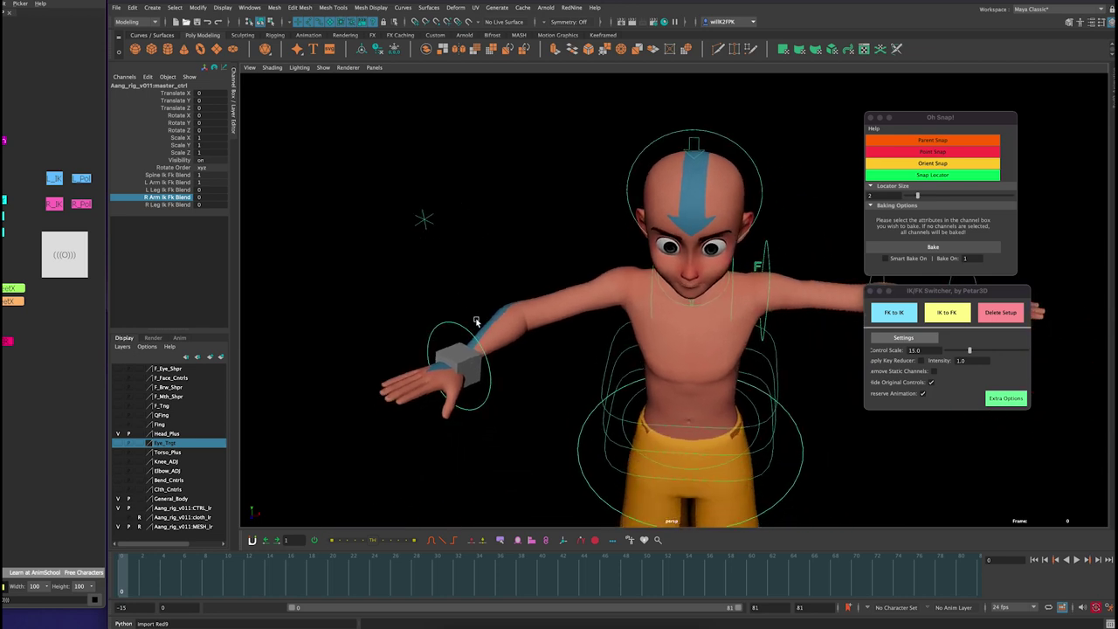
- Select the right arm's pole vector and IK hand controls, and run IK to FK to create temporary FK locators
{"action": "left_click", "coordinate": [522, 271]}
{"action": "left_click", "coordinate": [424, 214]}
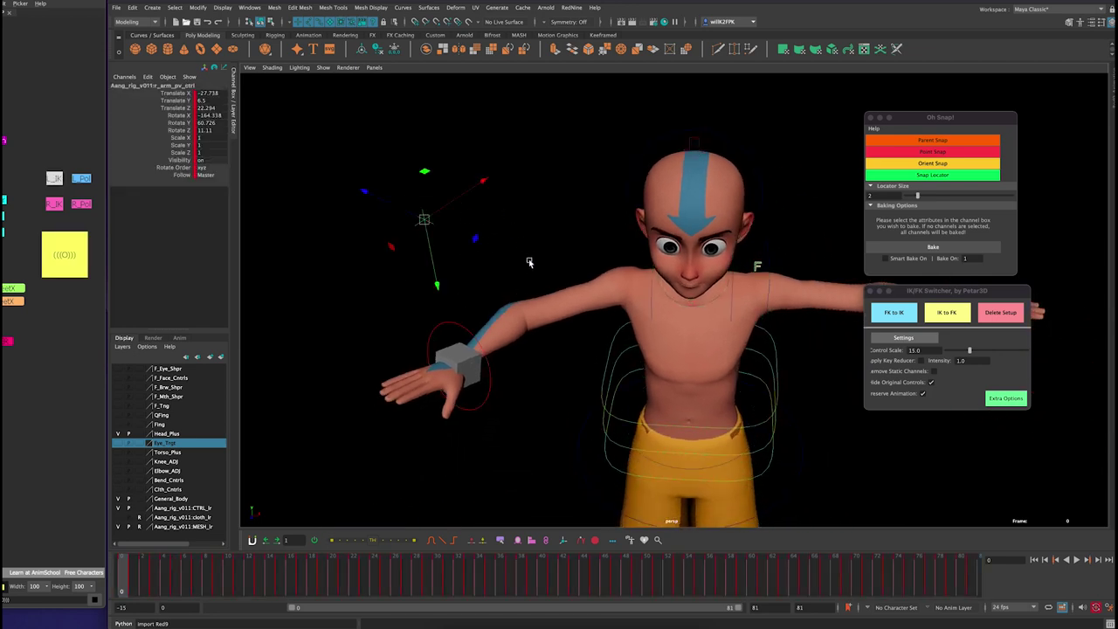
{"action": "left_click", "coordinate": [456, 309]}
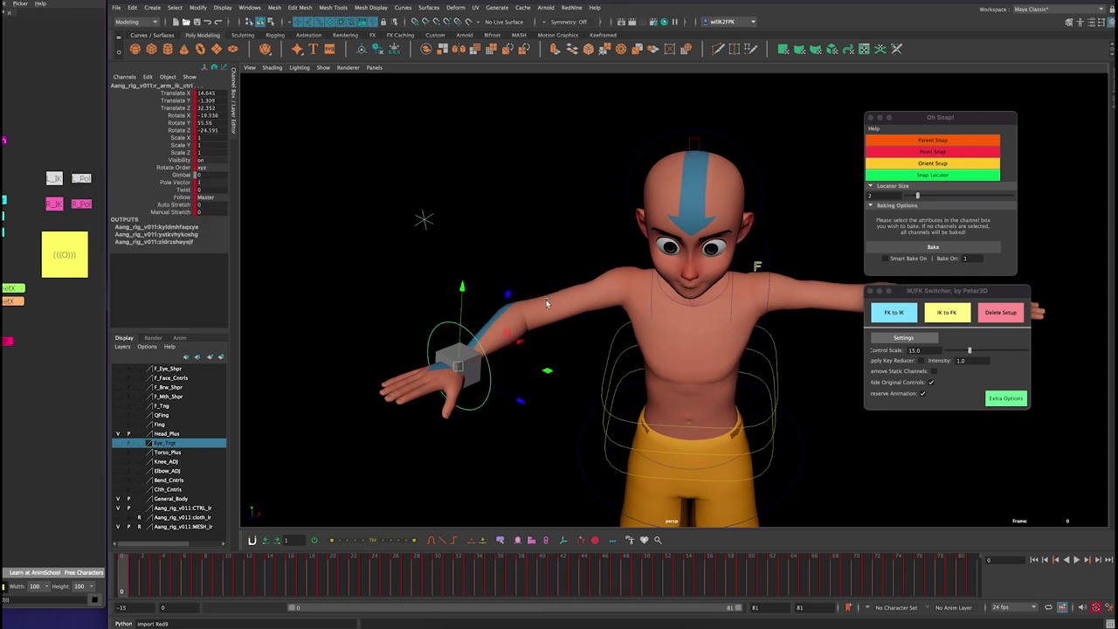
{"action": "left_click_drag", "start_coordinate": [546, 303], "coordinate": [492, 287], "text": "alt"}
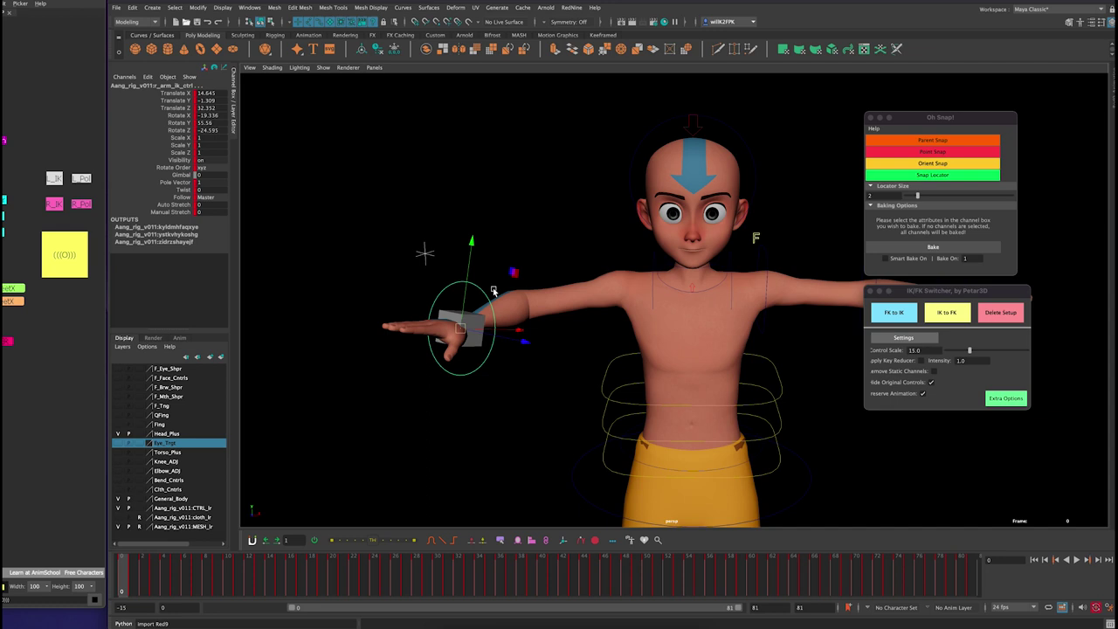
{"action": "left_click_drag", "start_coordinate": [495, 291], "coordinate": [495, 323], "text": "alt"}
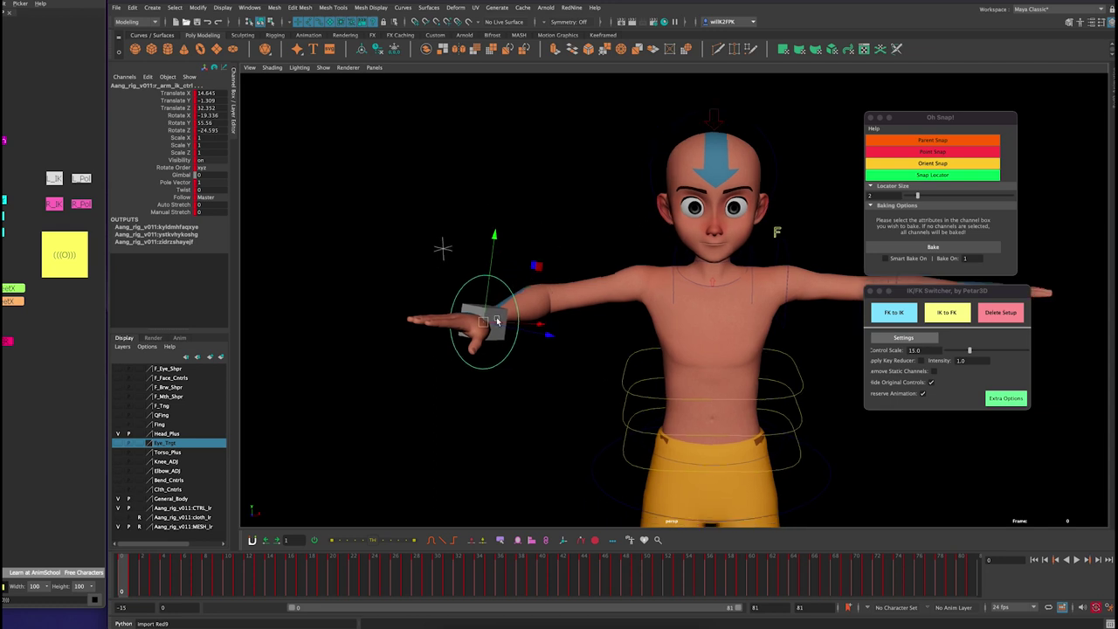
{"action": "mouse_move", "coordinate": [545, 277]}
{"action": "left_mouse_down", "text": "alt"}
{"action": "mouse_move", "coordinate": [536, 281]}
{"action": "mouse_move", "coordinate": [539, 271]}
{"action": "left_mouse_up", "text": "alt"}
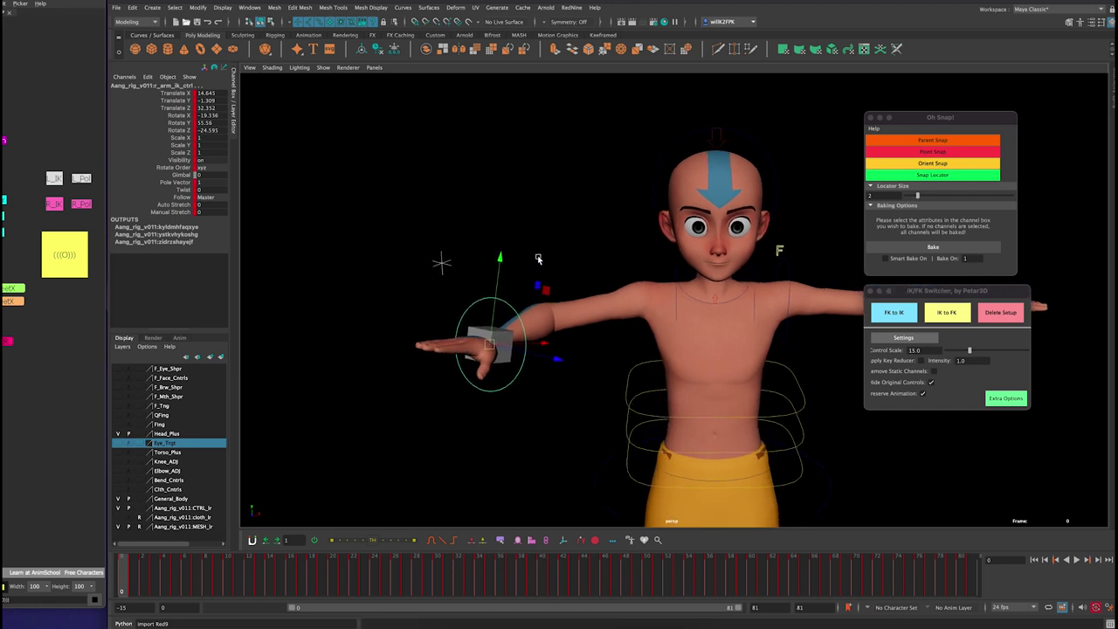
{"action": "left_click", "coordinate": [550, 202]}
{"action": "left_click_drag", "start_coordinate": [550, 201], "coordinate": [571, 230], "text": "alt"}
{"action": "left_click_drag", "start_coordinate": [422, 207], "coordinate": [561, 316]}
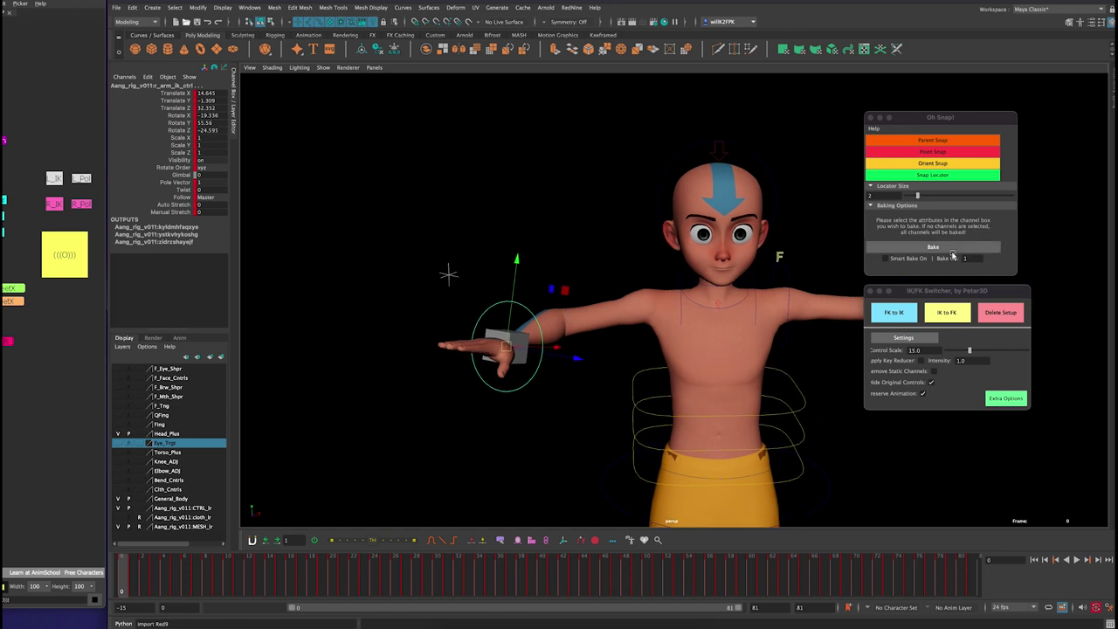
{"action": "left_click", "coordinate": [954, 318]}
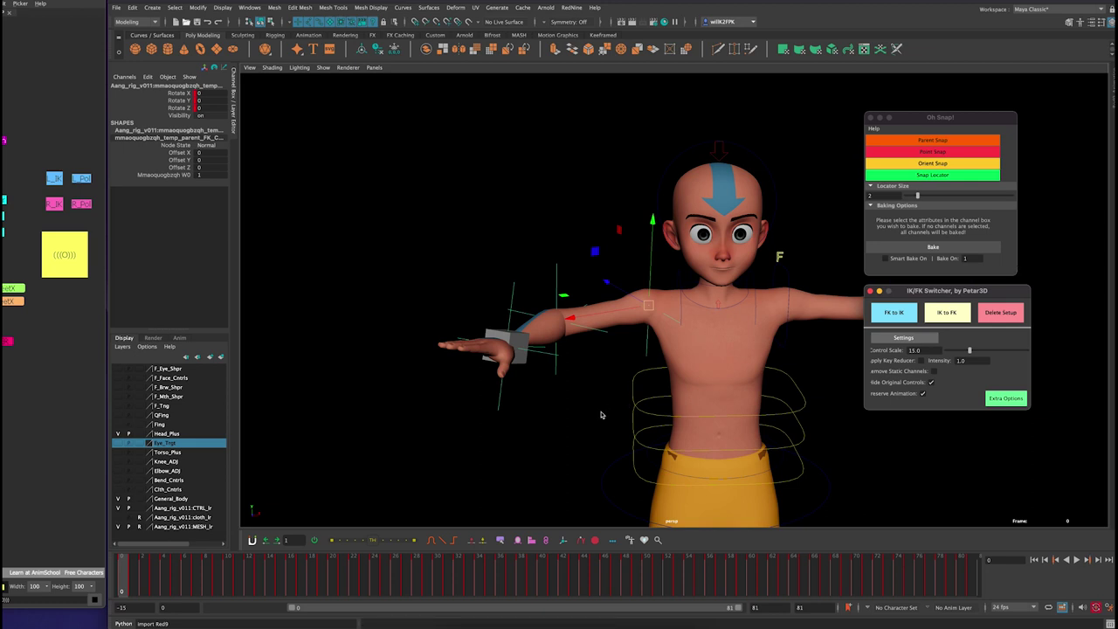
{"action": "left_click_drag", "start_coordinate": [603, 415], "coordinate": [534, 377], "text": "alt"}
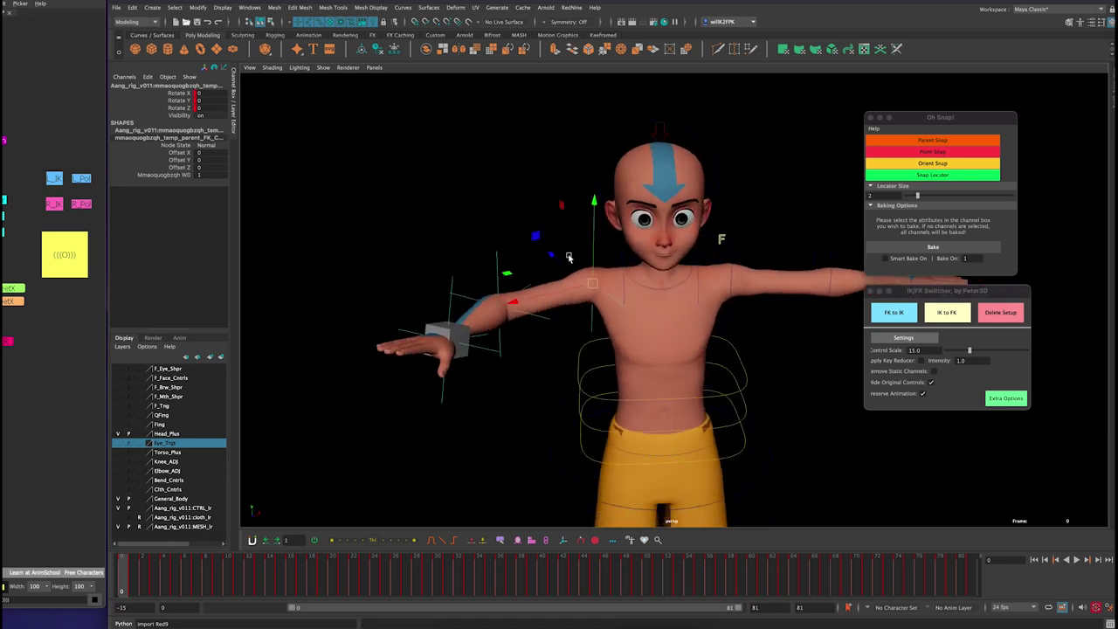
{"action": "middle_click_drag", "start_coordinate": [566, 305], "coordinate": [608, 306], "text": "alt"}
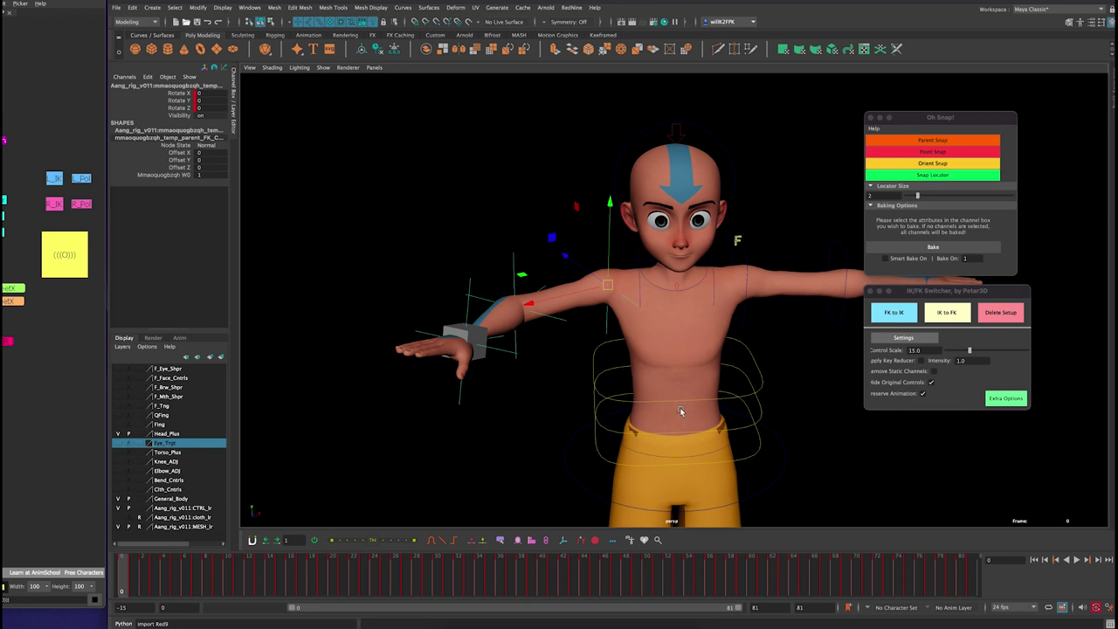
- Switch the right arm back to FK by setting the master control's R Arm Ik Fk Blend to 1, and play from frame 0
{"action": "left_click", "coordinate": [528, 454]}
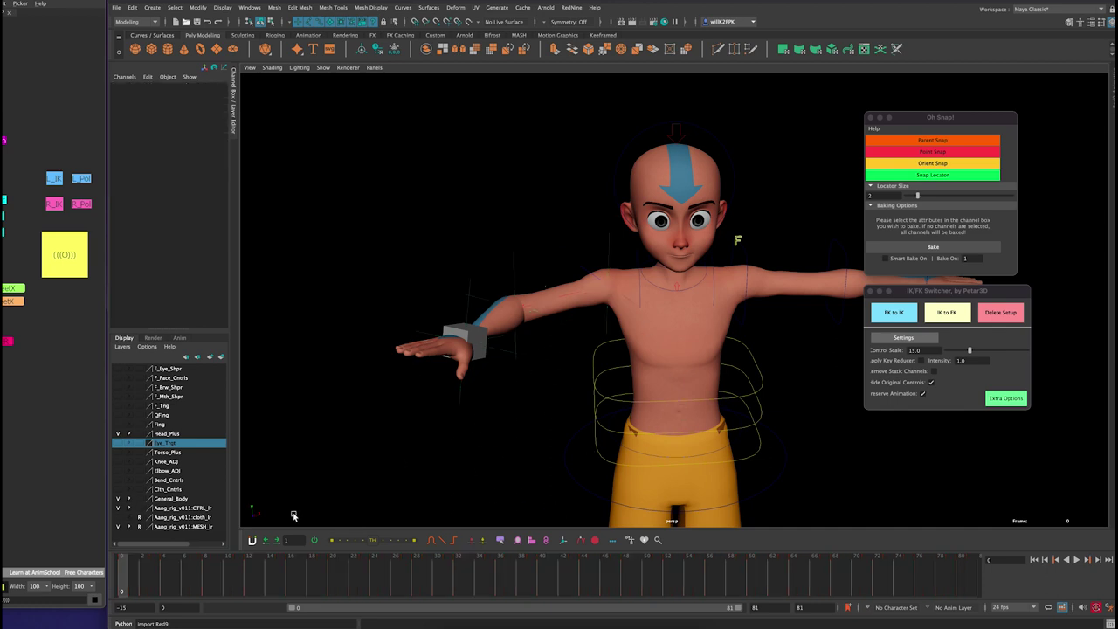
{"action": "middle_click_drag", "start_coordinate": [417, 441], "coordinate": [425, 405], "text": "alt"}
{"action": "left_click_drag", "start_coordinate": [193, 580], "coordinate": [197, 579]}
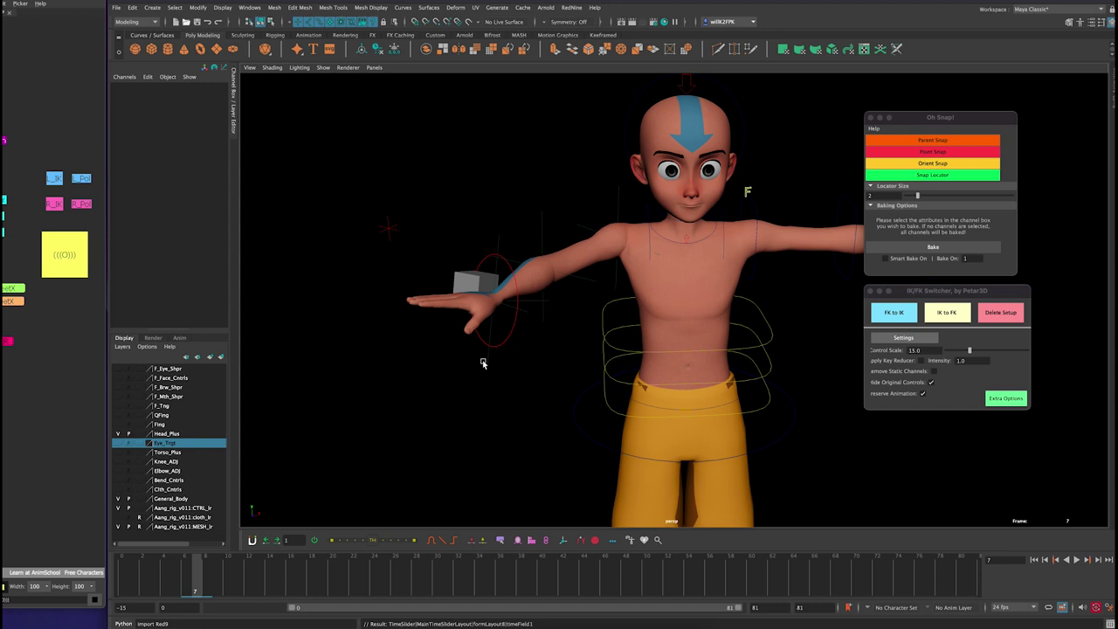
{"action": "middle_click_drag", "start_coordinate": [482, 361], "coordinate": [490, 386], "text": "alt"}
{"action": "left_click", "coordinate": [69, 273]}
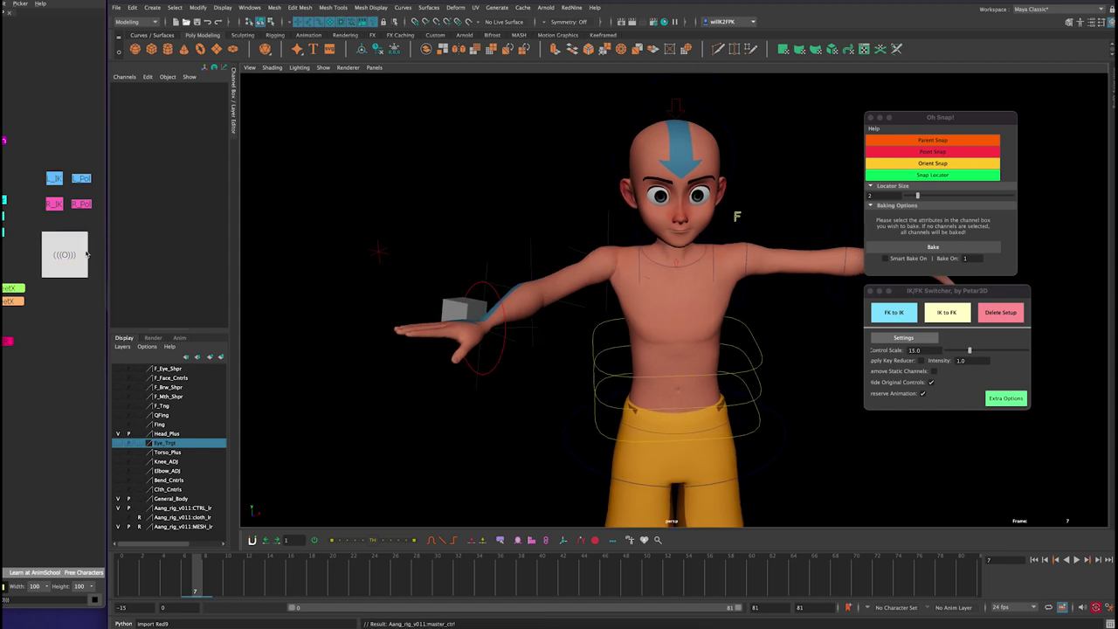
{"action": "middle_click_drag", "start_coordinate": [329, 384], "coordinate": [444, 373]}
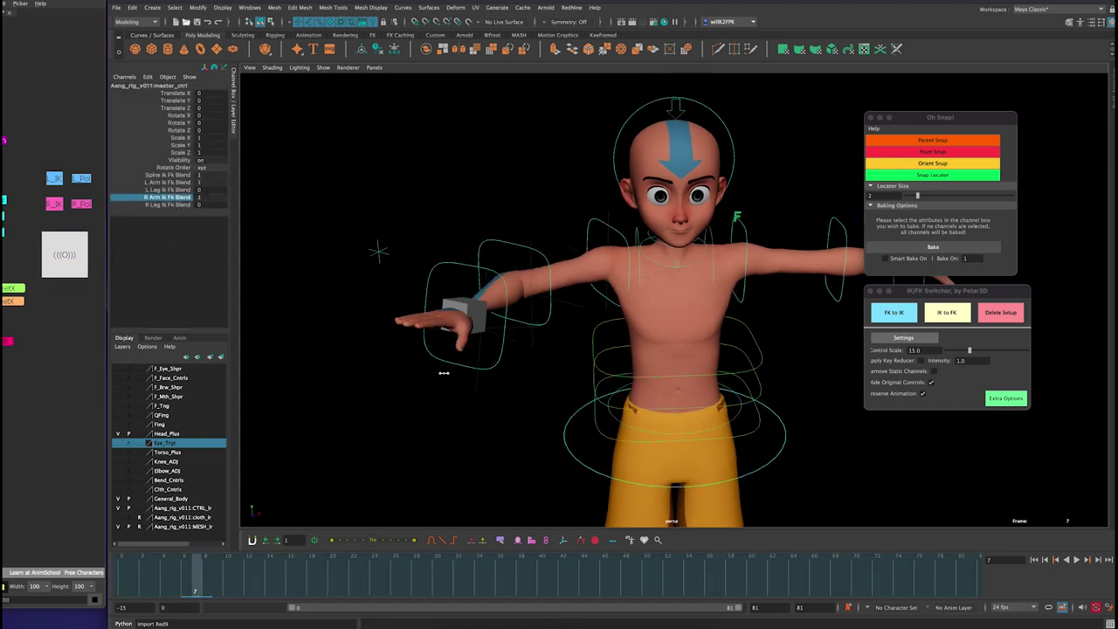
{"action": "mouse_move", "coordinate": [496, 410]}
{"action": "middle_mouse_down", "text": "alt"}
{"action": "mouse_move", "coordinate": [474, 444]}
{"action": "mouse_move", "coordinate": [479, 424]}
{"action": "middle_mouse_up", "text": "alt"}
{"action": "left_click_drag", "start_coordinate": [200, 575], "coordinate": [123, 576]}
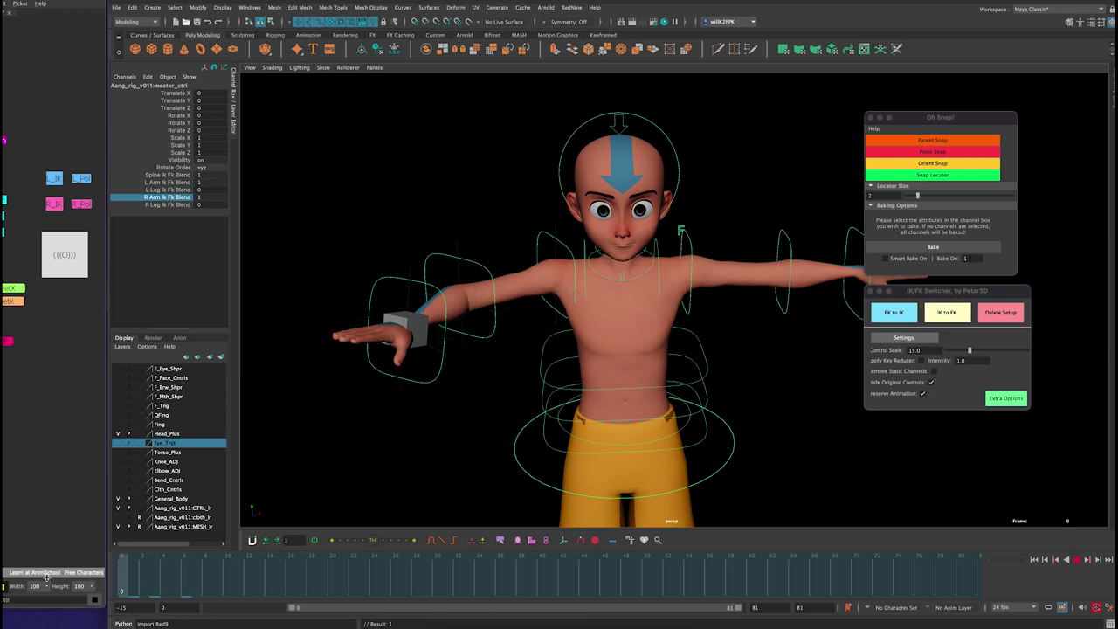
{"action": "middle_click_drag", "start_coordinate": [474, 359], "coordinate": [481, 413], "text": "alt"}
{"action": "right_click_drag", "start_coordinate": [480, 413], "coordinate": [599, 310], "text": "alt"}
{"action": "left_click_drag", "start_coordinate": [940, 120], "coordinate": [942, 117]}
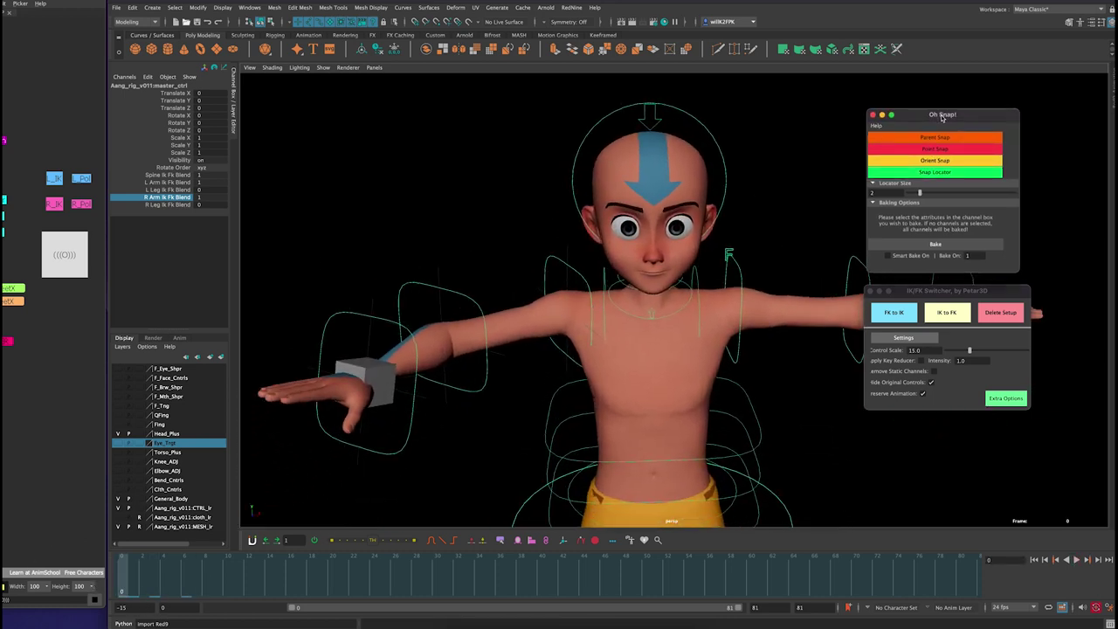
{"action": "left_click", "coordinate": [572, 259]}
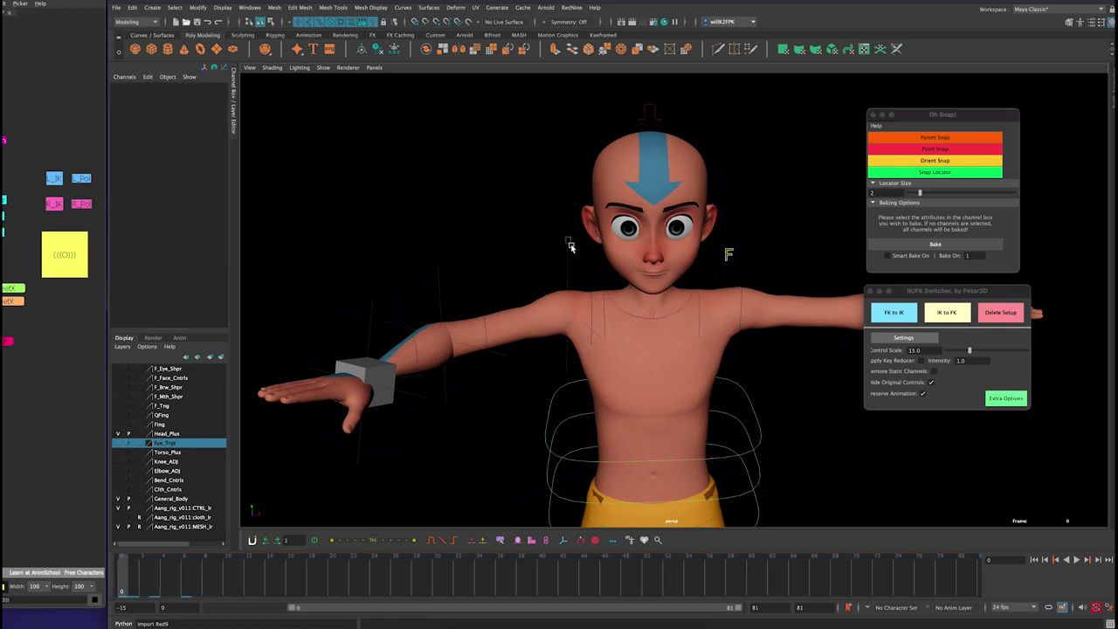
{"action": "left_click", "coordinate": [570, 248]}
{"action": "key", "text": "ctrl+z"}
{"action": "key", "text": "ctrl+z"}
{"action": "key", "text": "ctrl+z"}
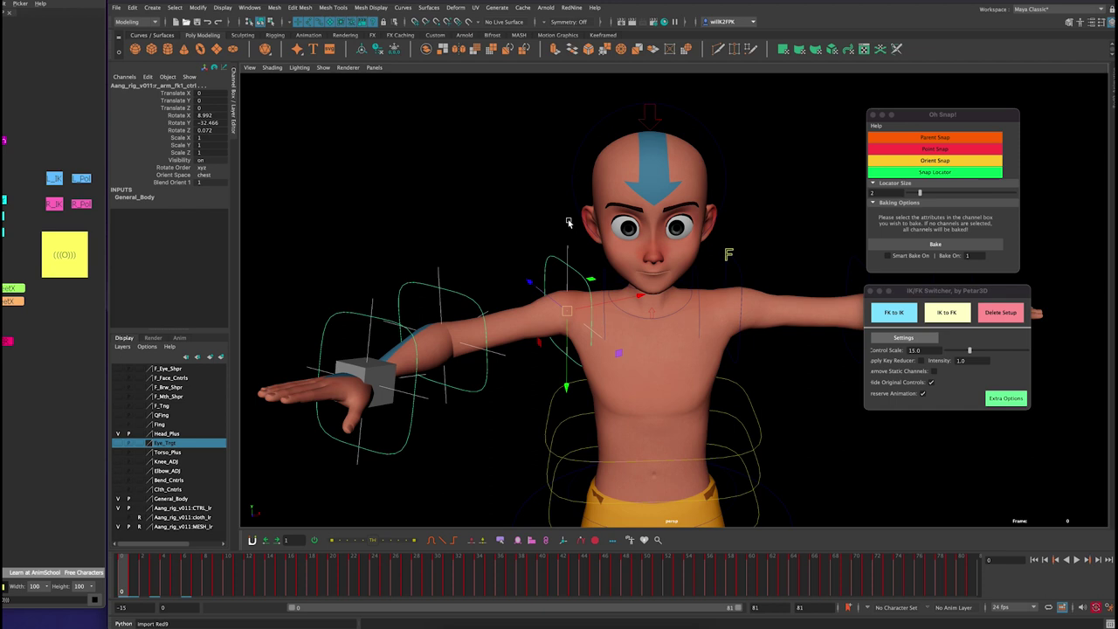
{"action": "left_click", "coordinate": [569, 223]}
{"action": "left_click", "coordinate": [570, 238]}
{"action": "left_click", "coordinate": [572, 250]}
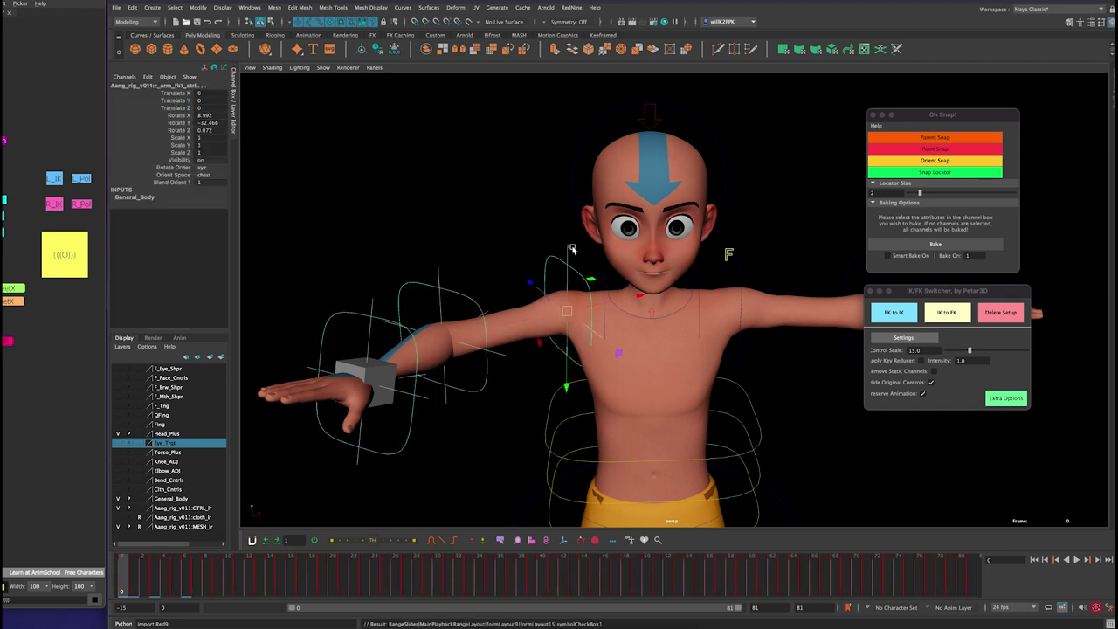
- Select the upper arm locator and the right upper arm FK control, and apply Oh Snap!'s Parent Constraint
{"action": "left_click", "coordinate": [566, 217]}
{"action": "left_click", "coordinate": [578, 241]}
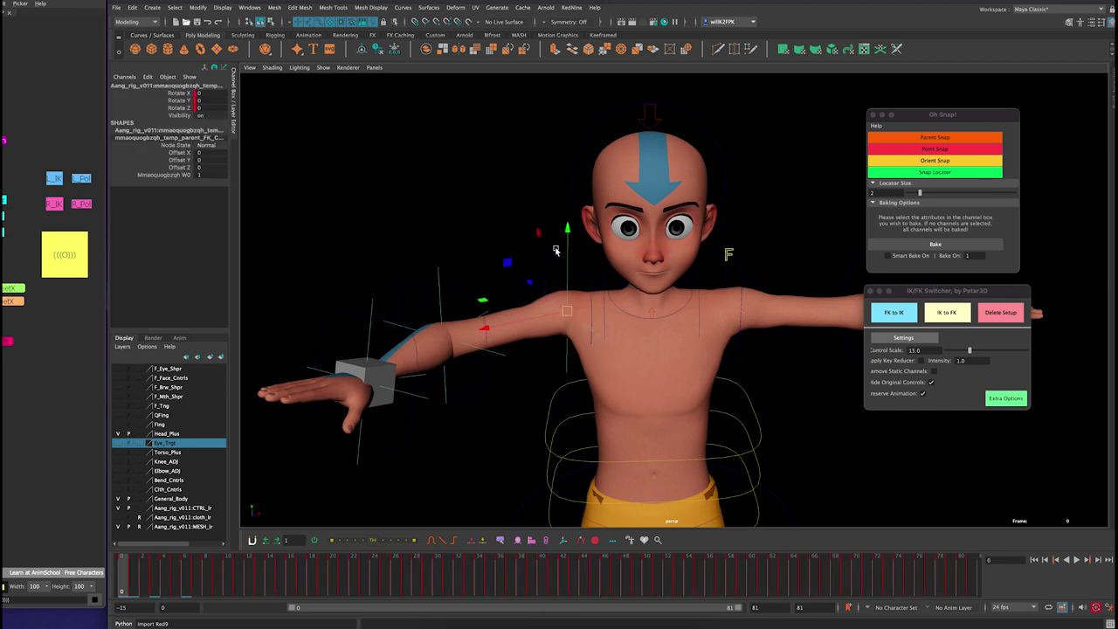
{"action": "left_click", "coordinate": [556, 251], "text": "shift"}
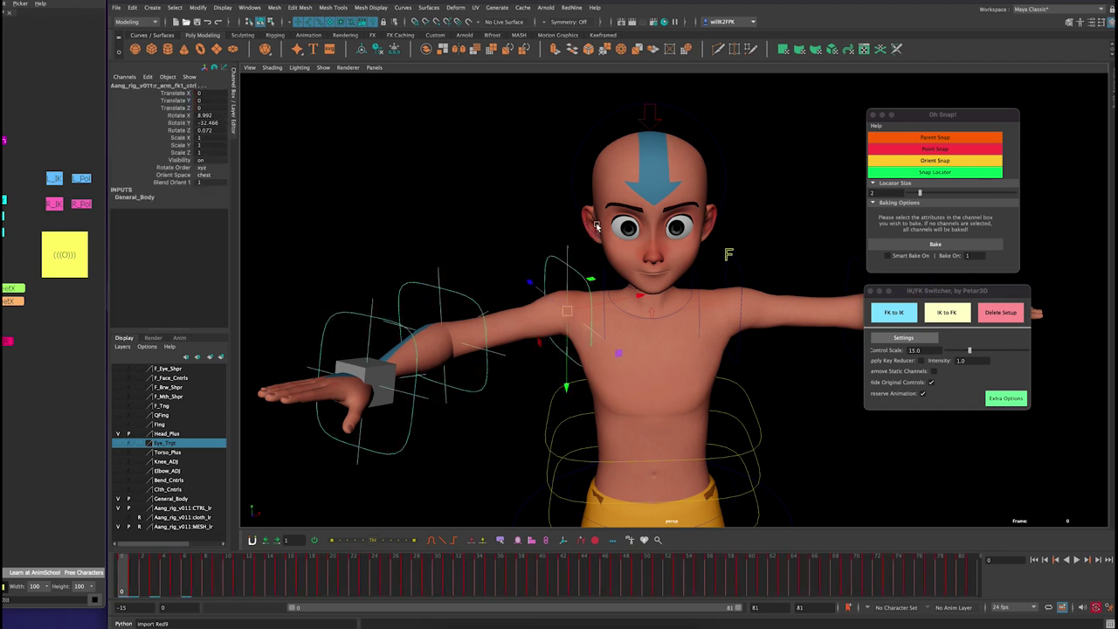
{"action": "right_click", "coordinate": [966, 142]}
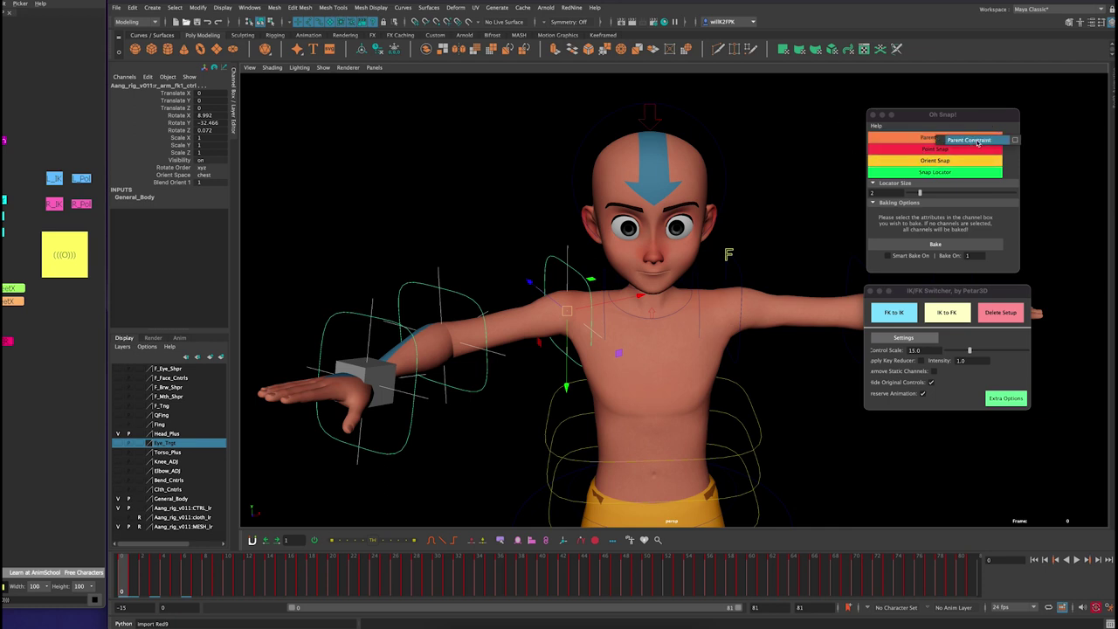
{"action": "left_click", "coordinate": [971, 139]}
- Select the constrained right upper arm FK control and play the animation from frame 0 to check its motion
{"action": "left_click", "coordinate": [563, 242]}
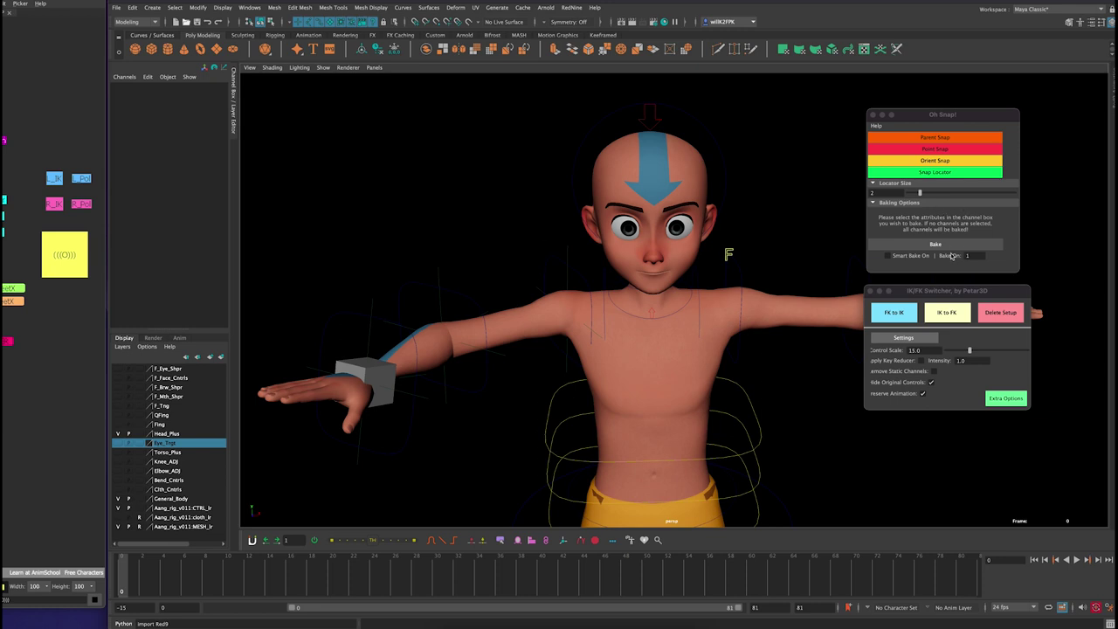
{"action": "left_click", "coordinate": [943, 246]}
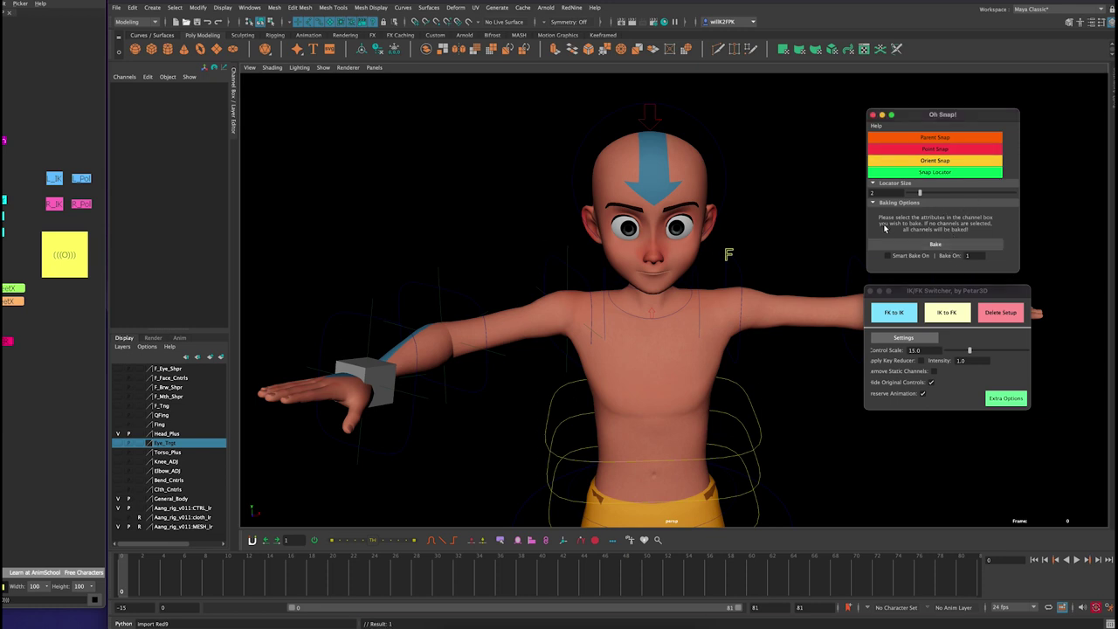
{"action": "left_click", "coordinate": [576, 256]}
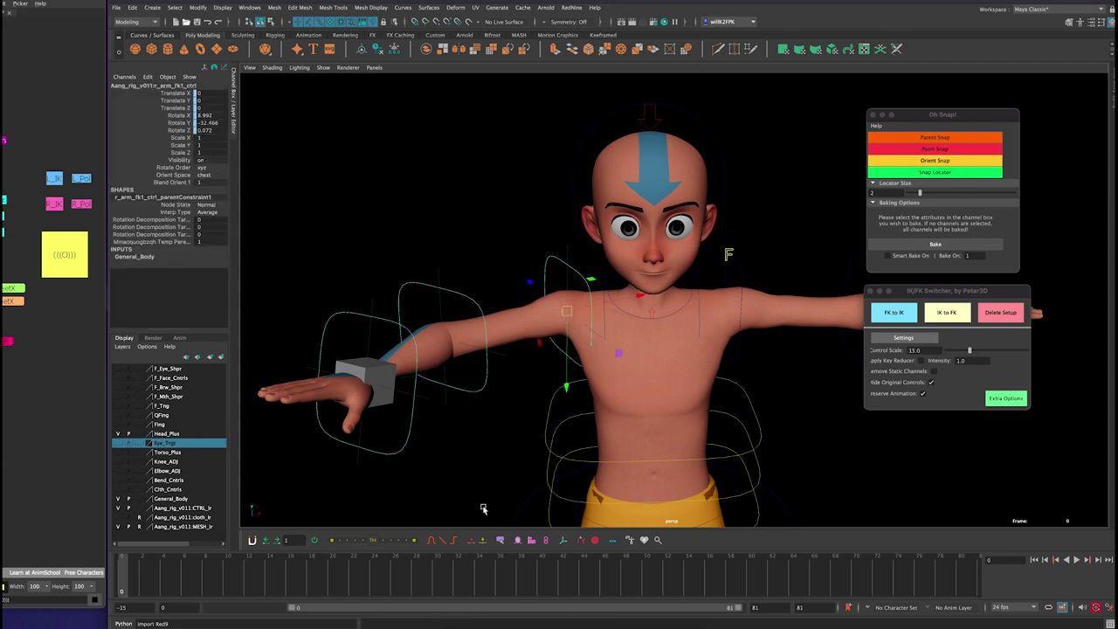
{"action": "left_click", "coordinate": [211, 573]}
{"action": "left_click_drag", "start_coordinate": [212, 573], "coordinate": [121, 567]}
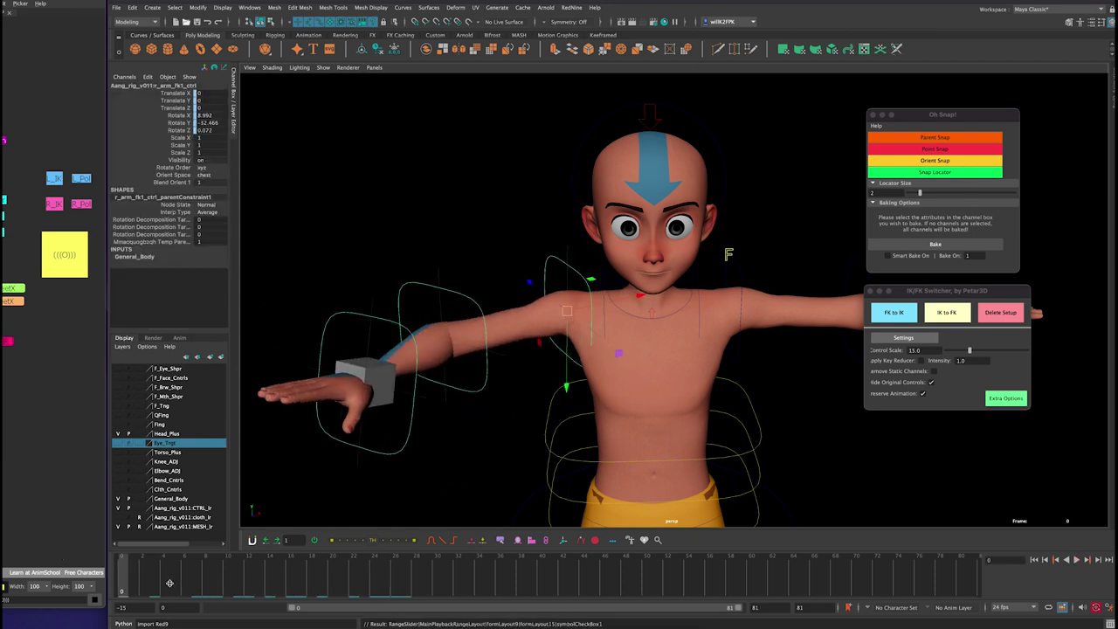
{"action": "key", "text": "alt+v"}
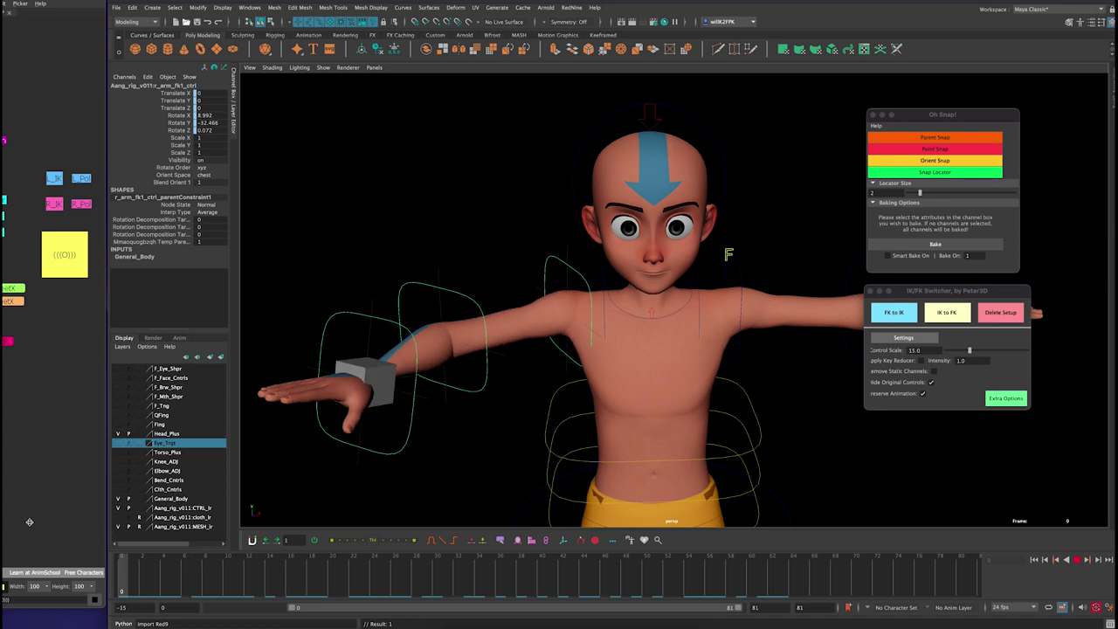
- Bake all channels of the right upper arm FK control with Oh Snap! and play back the baked animation
{"action": "left_click", "coordinate": [948, 245]}
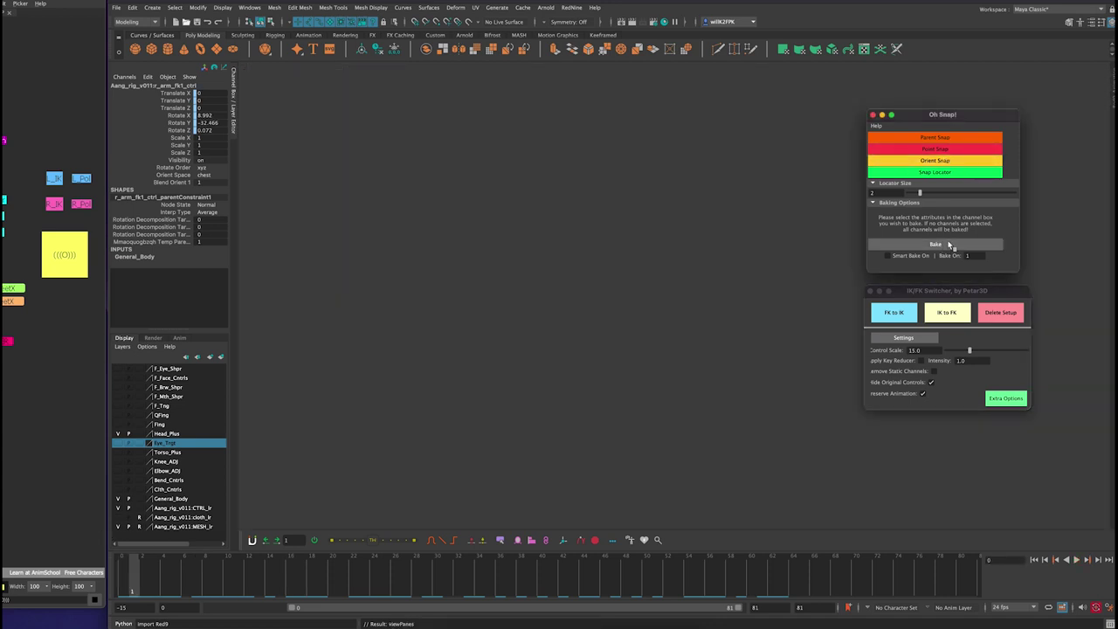
{"action": "key", "text": "alt+v"}
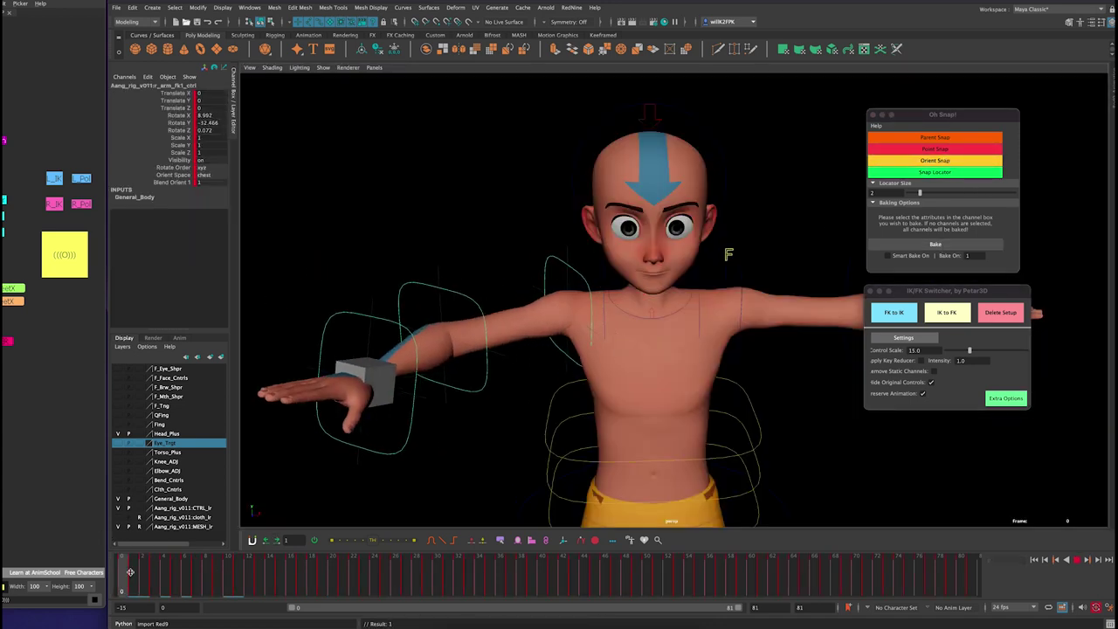
{"action": "key", "text": "Escape"}
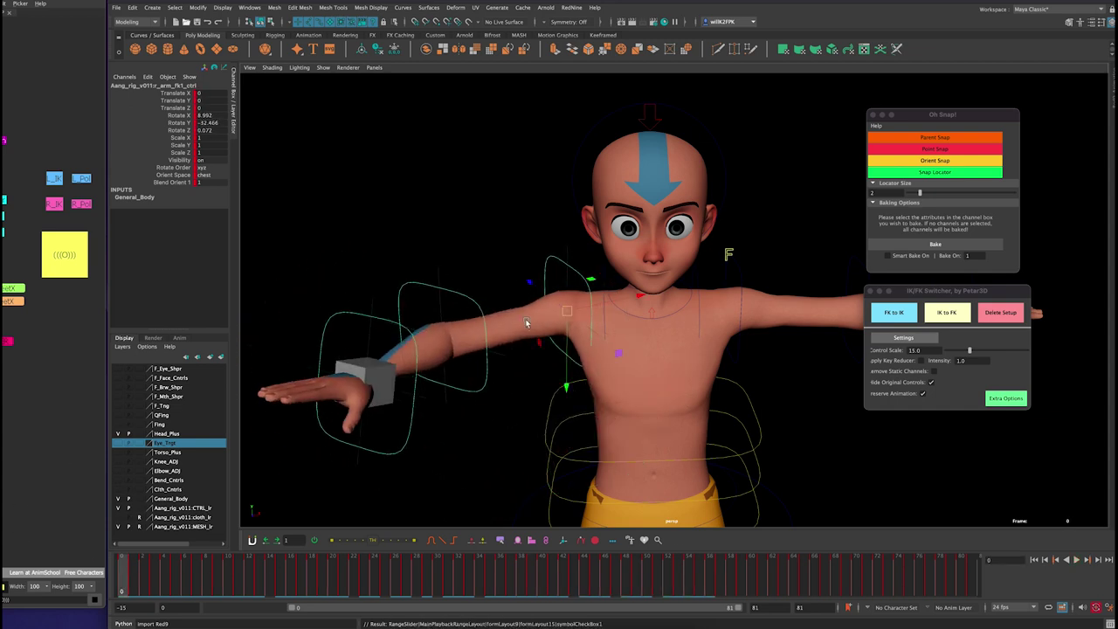
{"action": "left_click", "coordinate": [462, 230]}
{"action": "left_click", "coordinate": [435, 263]}
{"action": "middle_click_drag", "start_coordinate": [490, 264], "coordinate": [512, 238], "text": "alt"}
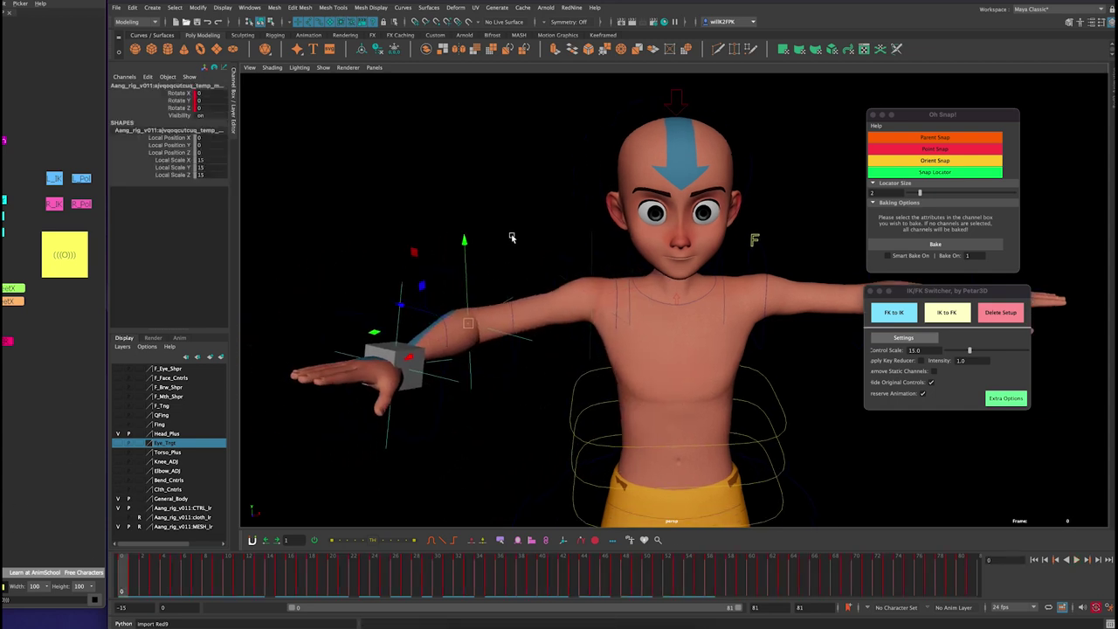
{"action": "left_click", "coordinate": [495, 270]}
{"action": "left_click", "coordinate": [508, 223]}
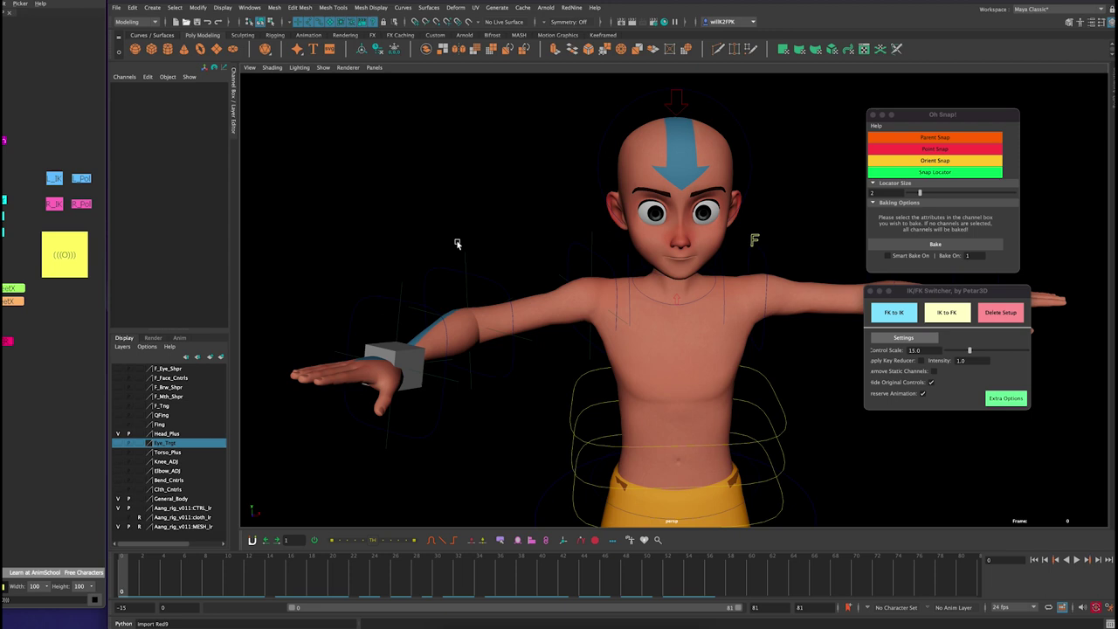
{"action": "left_click", "coordinate": [465, 256]}
{"action": "left_click_drag", "start_coordinate": [492, 279], "coordinate": [494, 282], "text": "shift"}
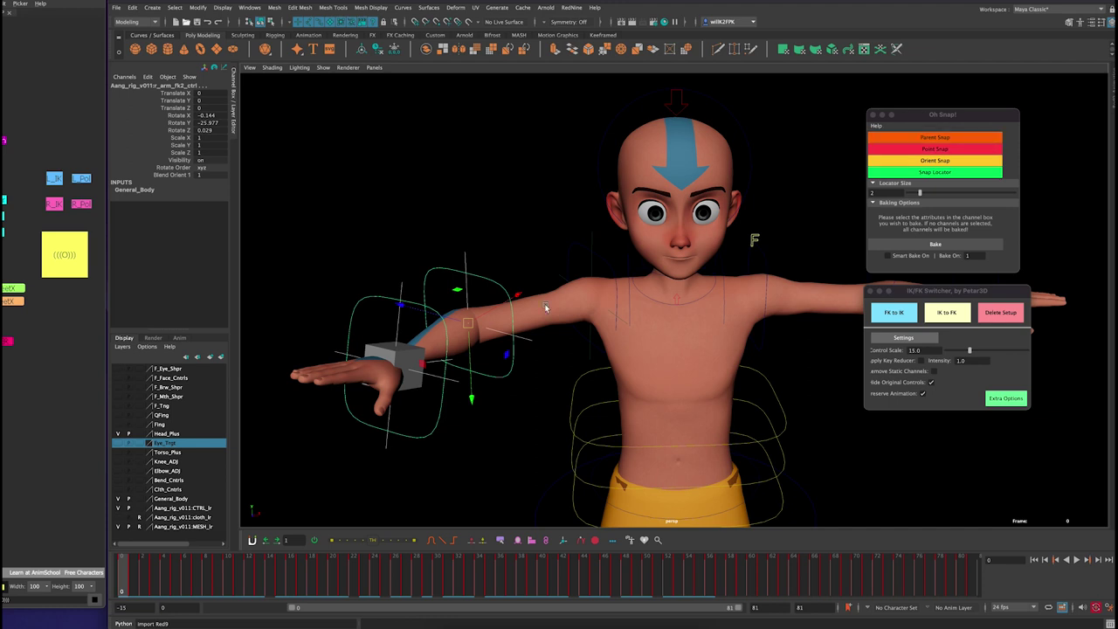
{"action": "left_click_drag", "start_coordinate": [172, 577], "coordinate": [50, 542]}
{"action": "left_click", "coordinate": [486, 215]}
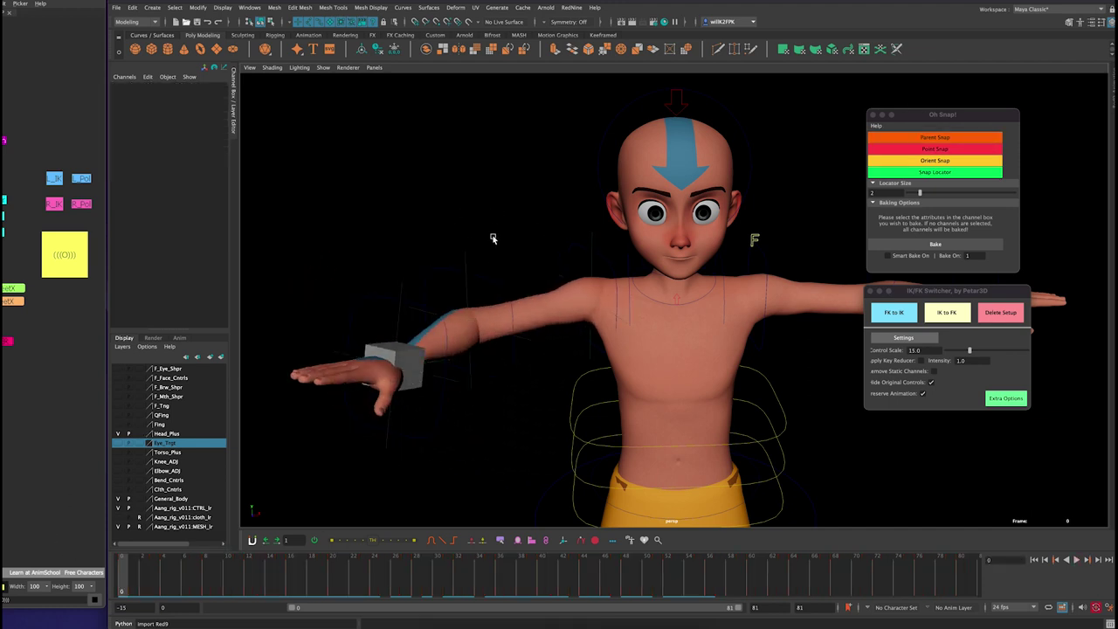
- Parent-constrain the right forearm FK control to the elbow locator with Oh Snap! and bake all of the control's channels
{"action": "left_click_drag", "start_coordinate": [459, 246], "coordinate": [476, 257]}
{"action": "left_click", "coordinate": [495, 271]}
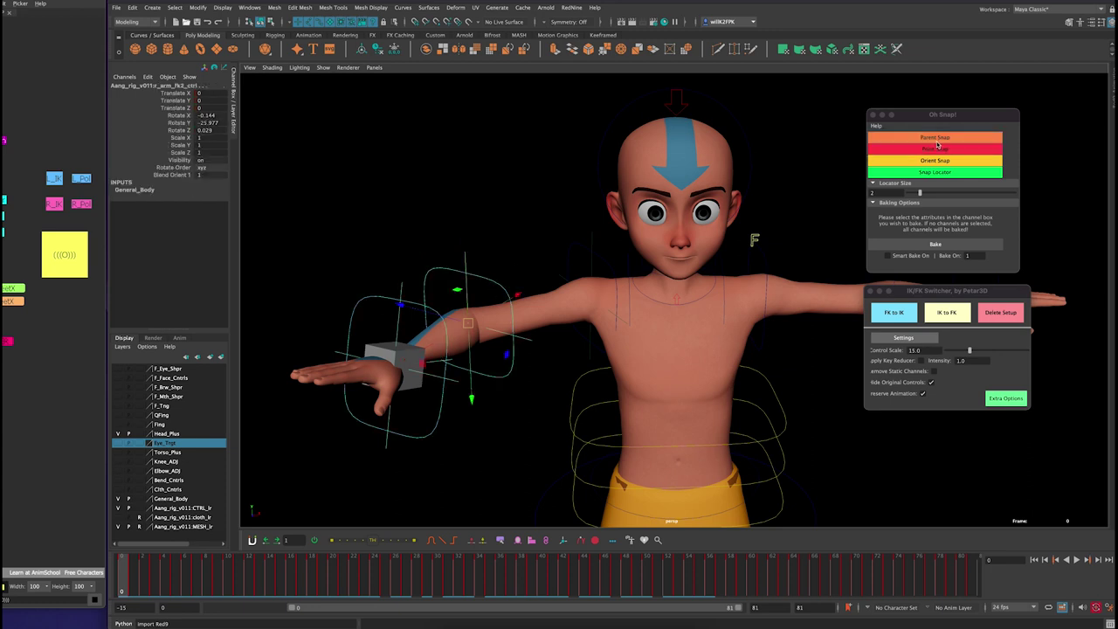
{"action": "left_click", "coordinate": [972, 143]}
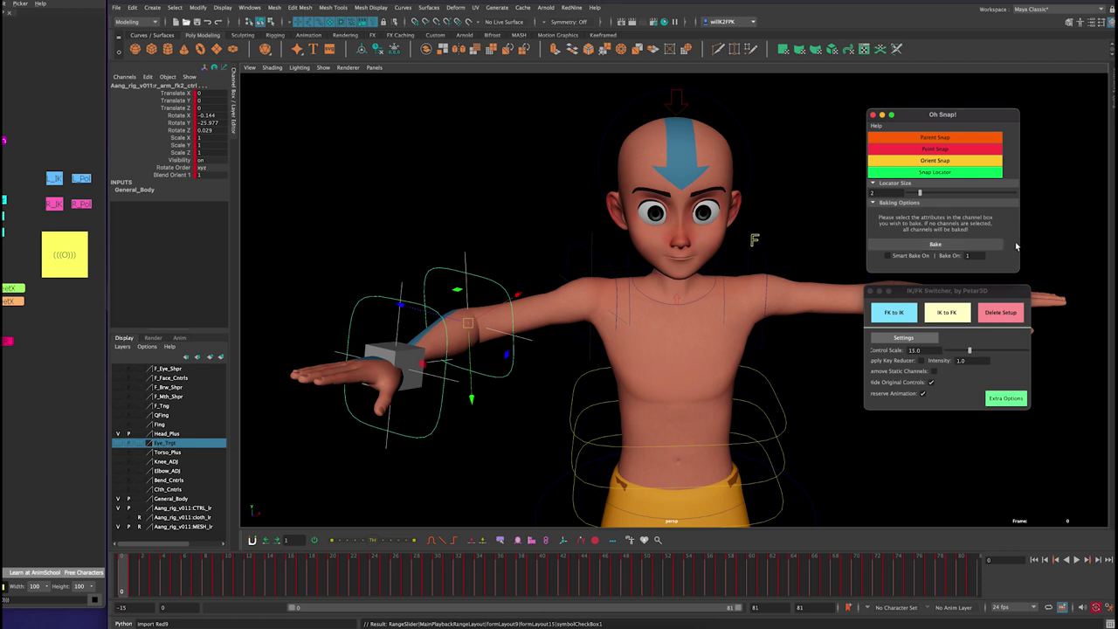
{"action": "double_click", "coordinate": [973, 255]}
- Parent-constrain the right hand FK control to the wrist locator with Oh Snap! and bake all of the control's channels
{"action": "left_click_drag", "start_coordinate": [501, 298], "coordinate": [510, 267], "text": "alt"}
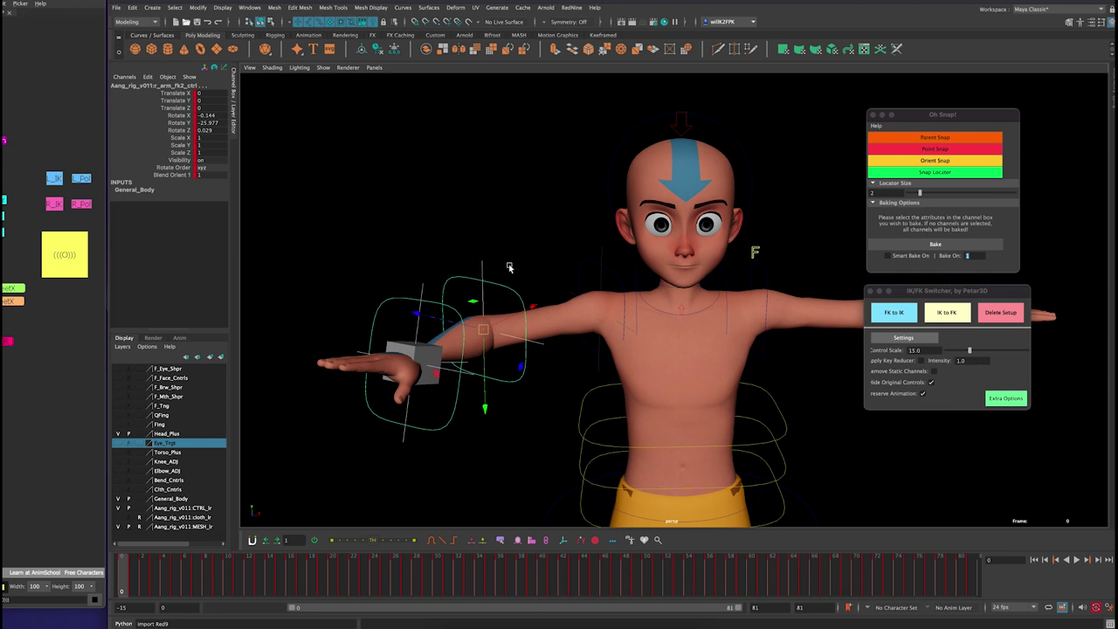
{"action": "left_click", "coordinate": [427, 281]}
{"action": "left_click", "coordinate": [418, 276]}
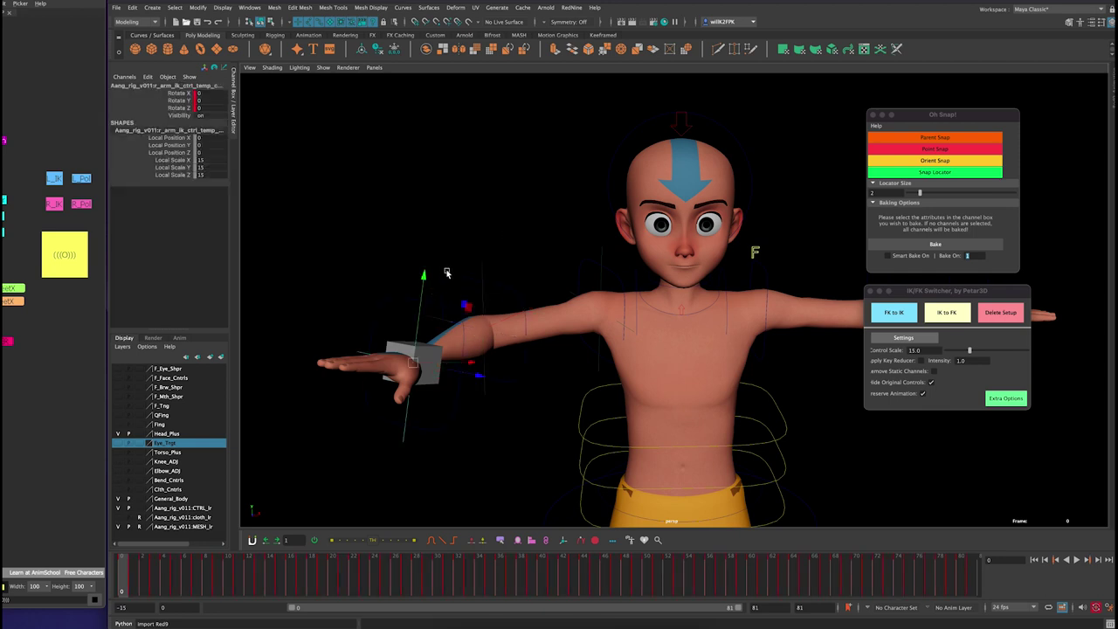
{"action": "left_click", "coordinate": [432, 284]}
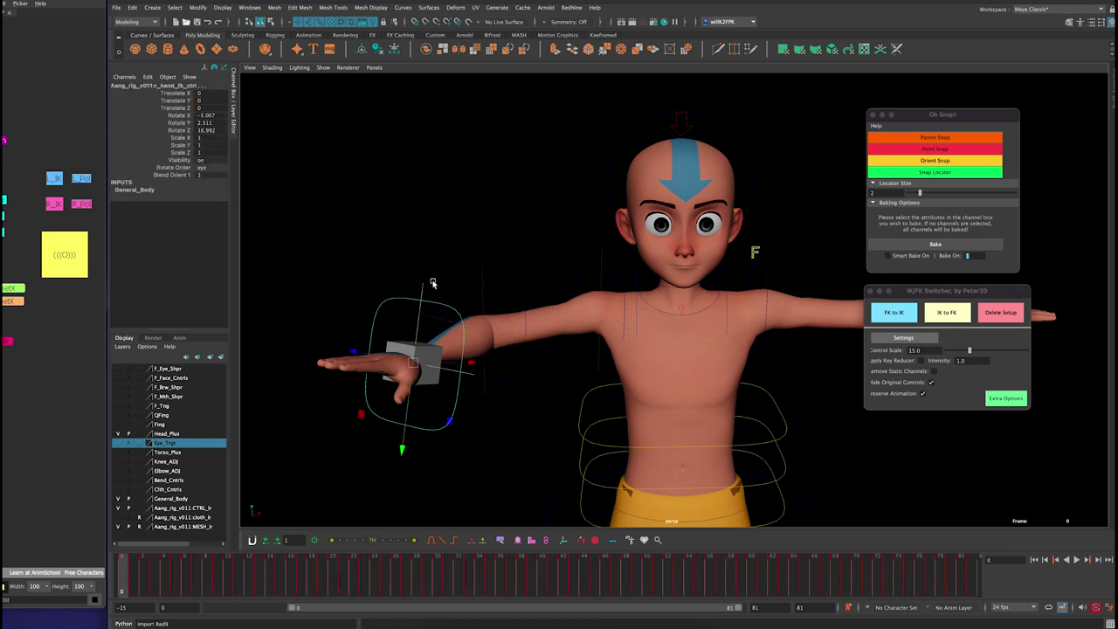
{"action": "left_click_drag", "start_coordinate": [431, 284], "coordinate": [527, 242], "text": "alt"}
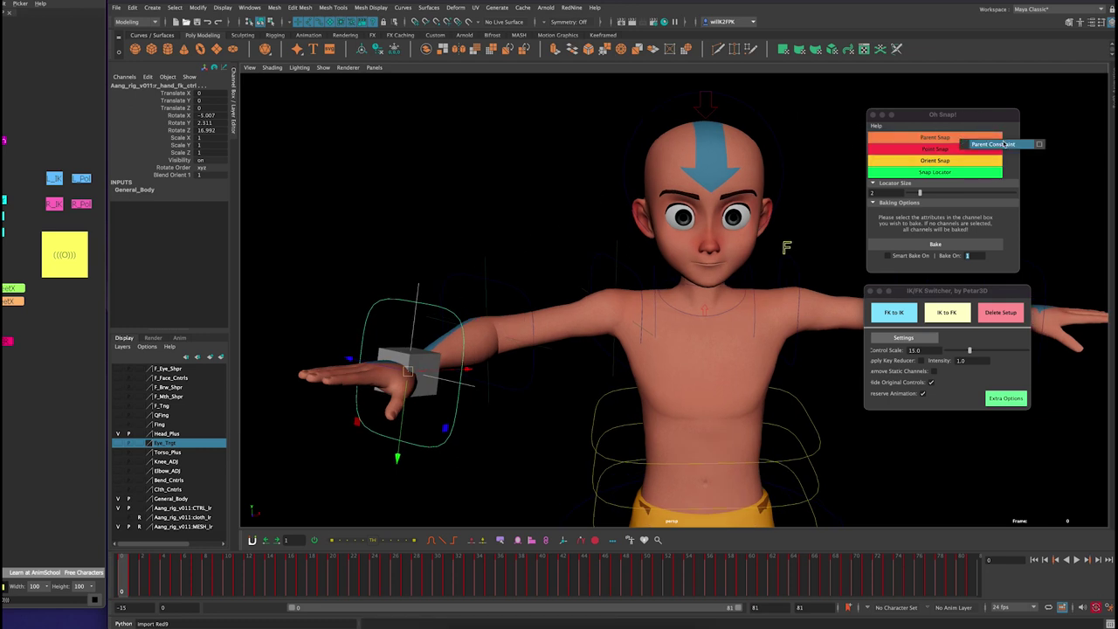
{"action": "left_click", "coordinate": [990, 145]}
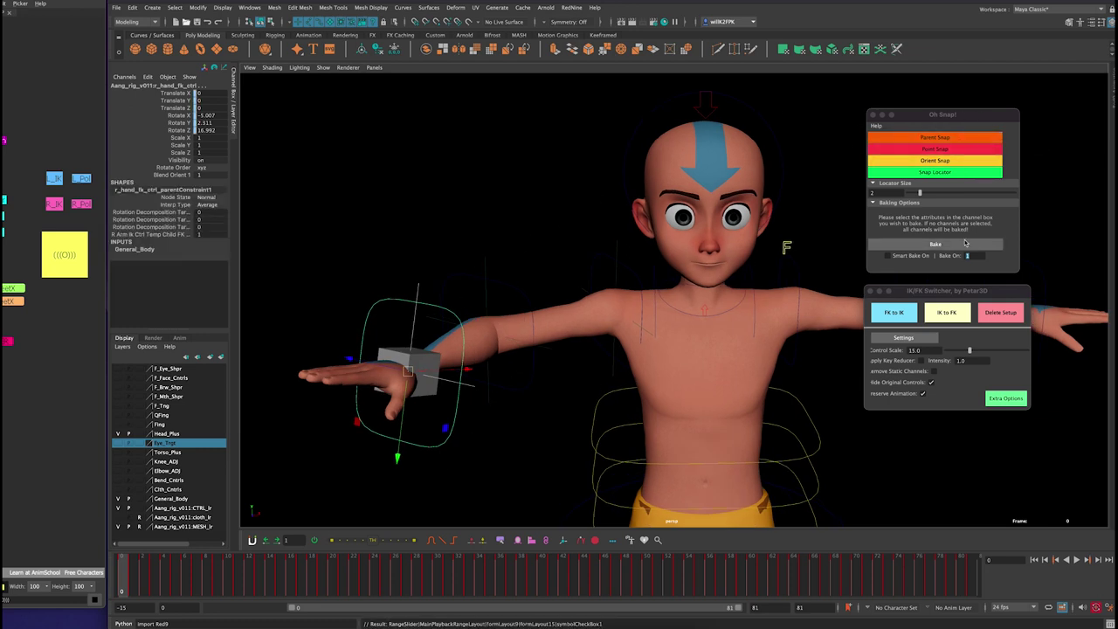
{"action": "left_click", "coordinate": [956, 245]}
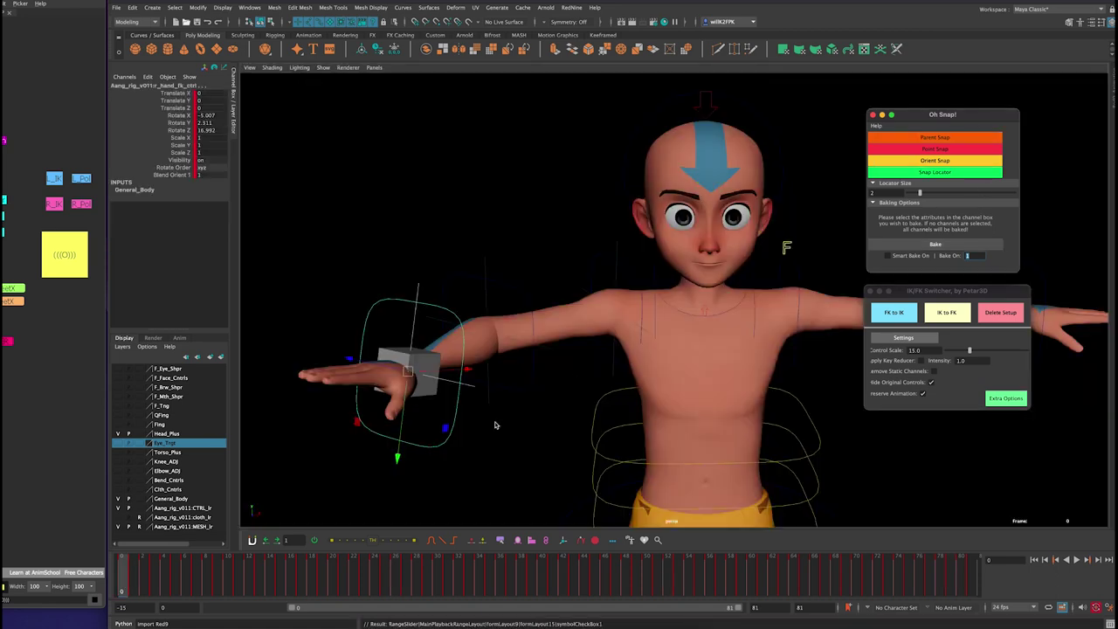
- Examine the baked keys on the right upper arm, forearm and hand FK controls
{"action": "middle_click_drag", "start_coordinate": [559, 356], "coordinate": [604, 366], "text": "alt"}
{"action": "right_click_drag", "start_coordinate": [603, 367], "coordinate": [545, 345], "text": "alt"}
{"action": "mouse_move", "coordinate": [595, 307]}
{"action": "left_mouse_down", "text": "alt"}
{"action": "mouse_move", "coordinate": [568, 324]}
{"action": "mouse_move", "coordinate": [586, 314]}
{"action": "left_mouse_up", "text": "alt"}
{"action": "left_click", "coordinate": [612, 288]}
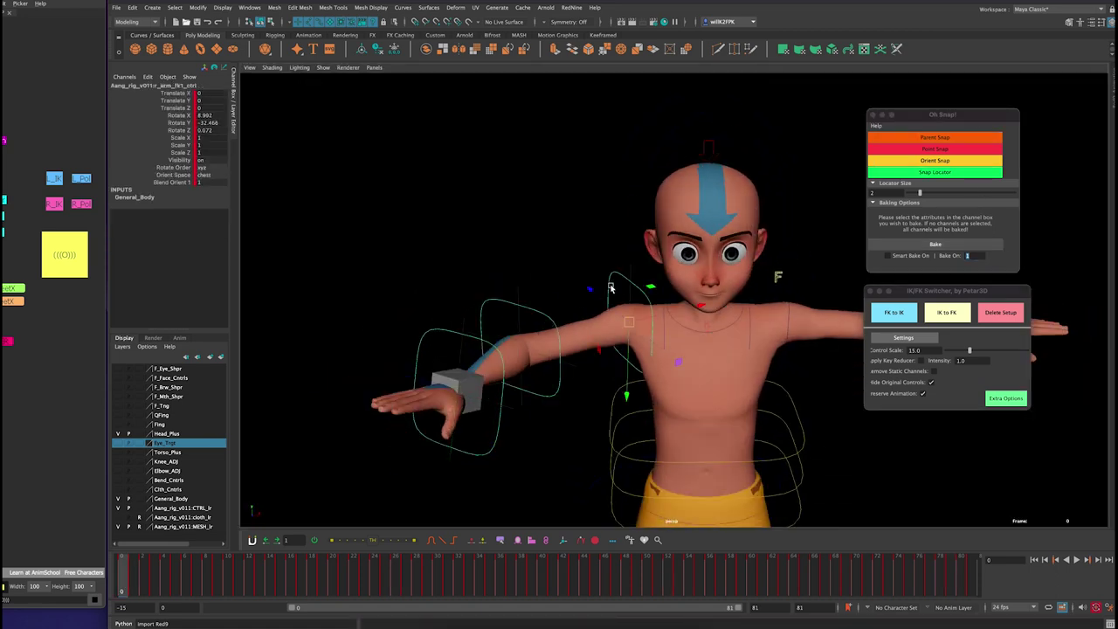
{"action": "left_click", "coordinate": [470, 288]}
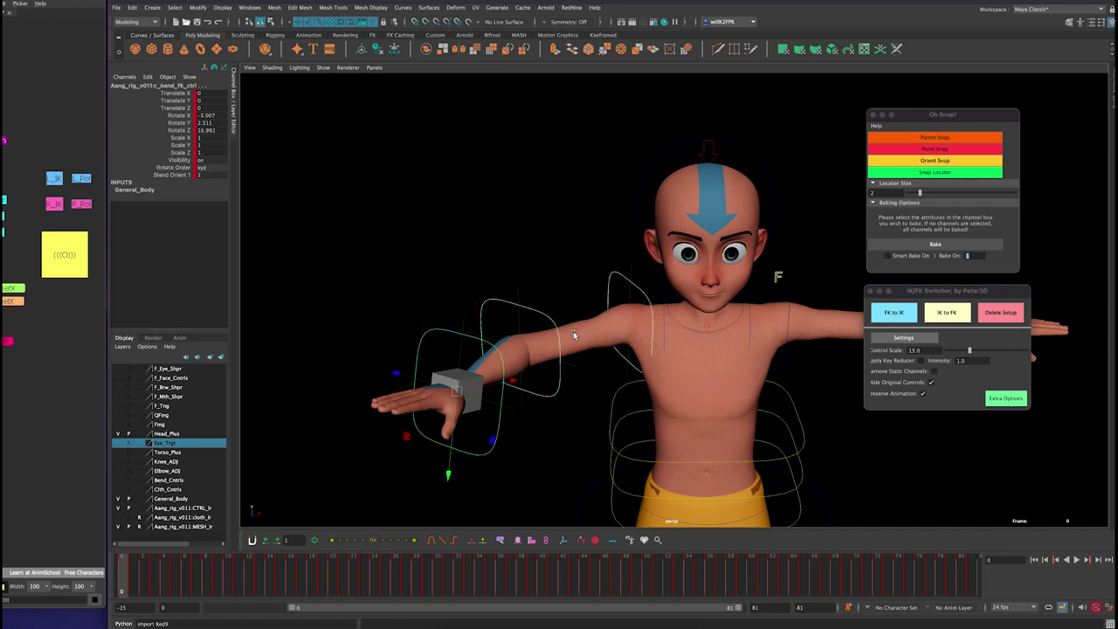
{"action": "left_click_drag", "start_coordinate": [574, 334], "coordinate": [554, 356], "text": "alt"}
{"action": "left_click_drag", "start_coordinate": [506, 328], "coordinate": [526, 309], "text": "alt"}
{"action": "left_click", "coordinate": [601, 217]}
- Select the right forearm and hand FK controls, set Oh Snap!'s Bake On interval to 2 and bake them
{"action": "left_click", "coordinate": [603, 277]}
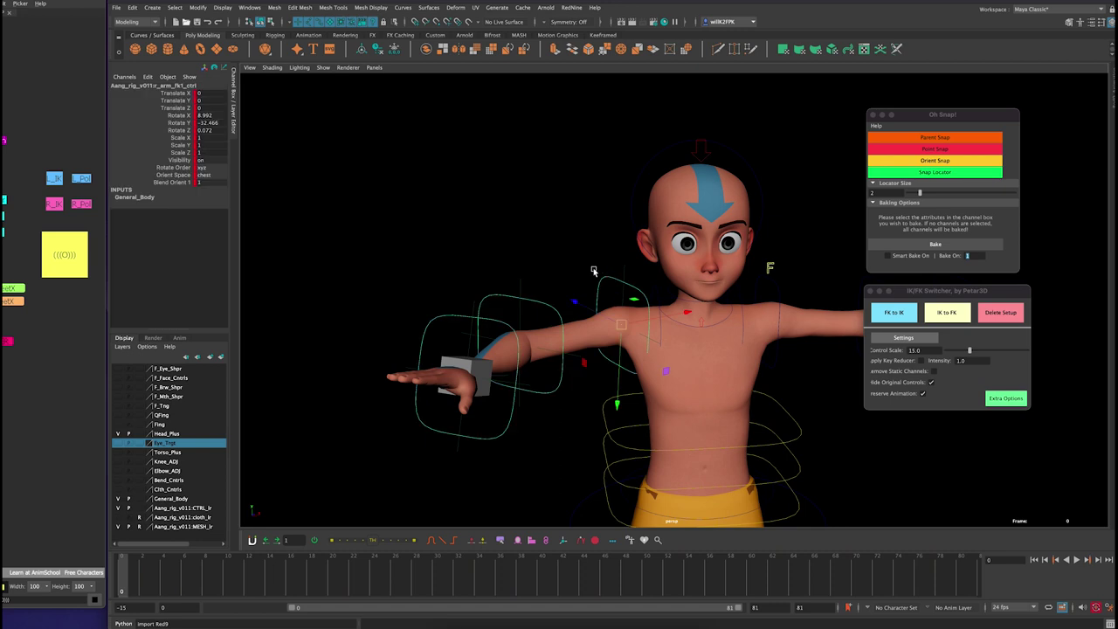
{"action": "left_click", "coordinate": [486, 292]}
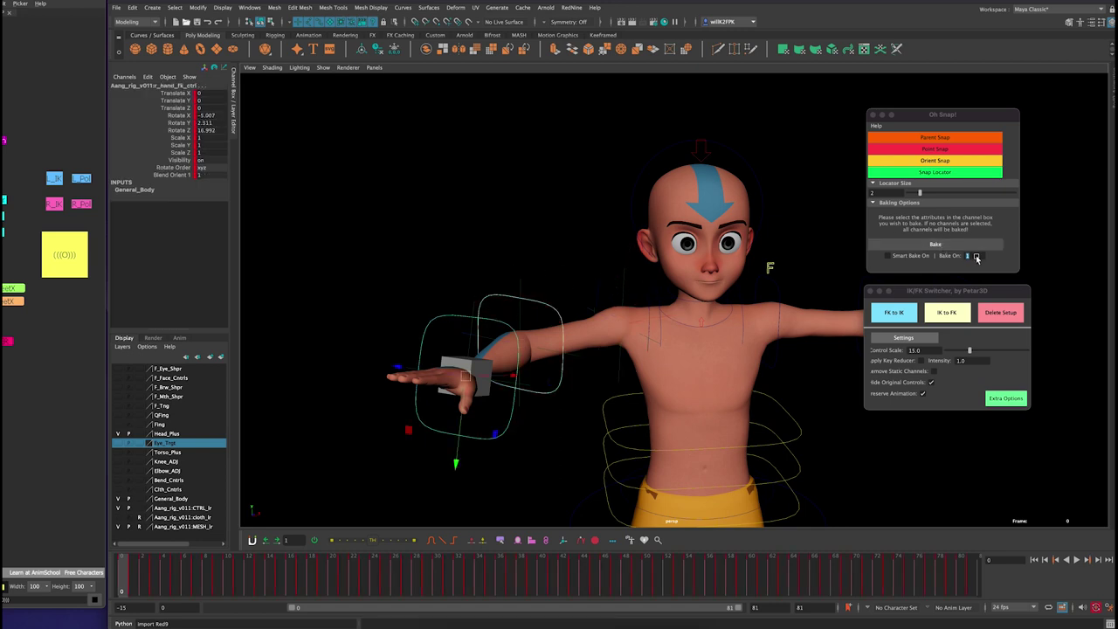
{"action": "left_click", "coordinate": [973, 255]}
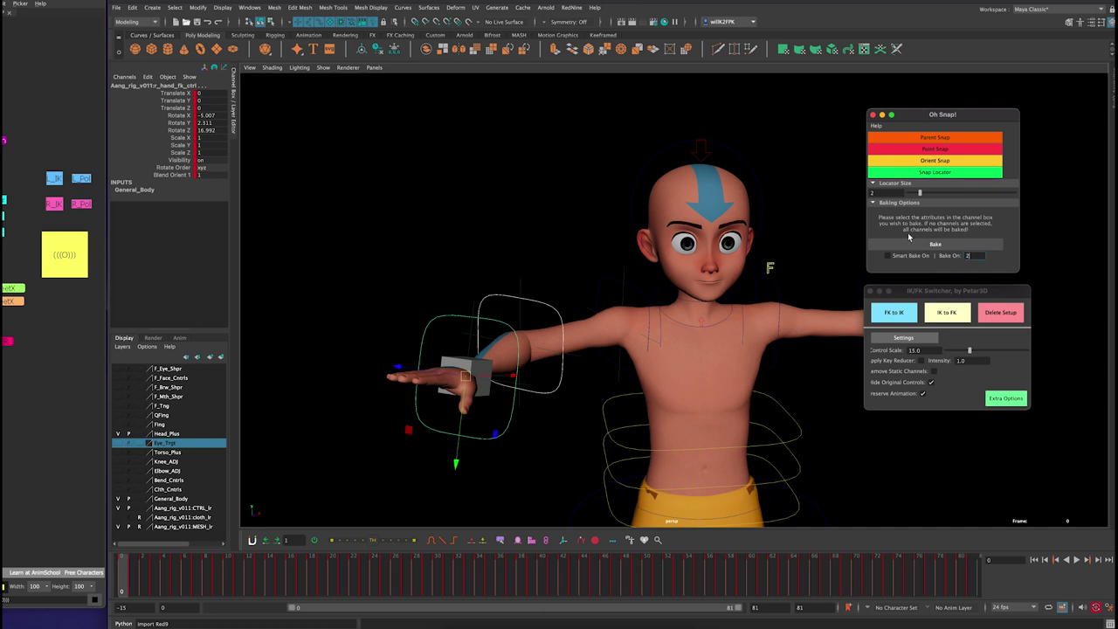
{"action": "left_click", "coordinate": [910, 244]}
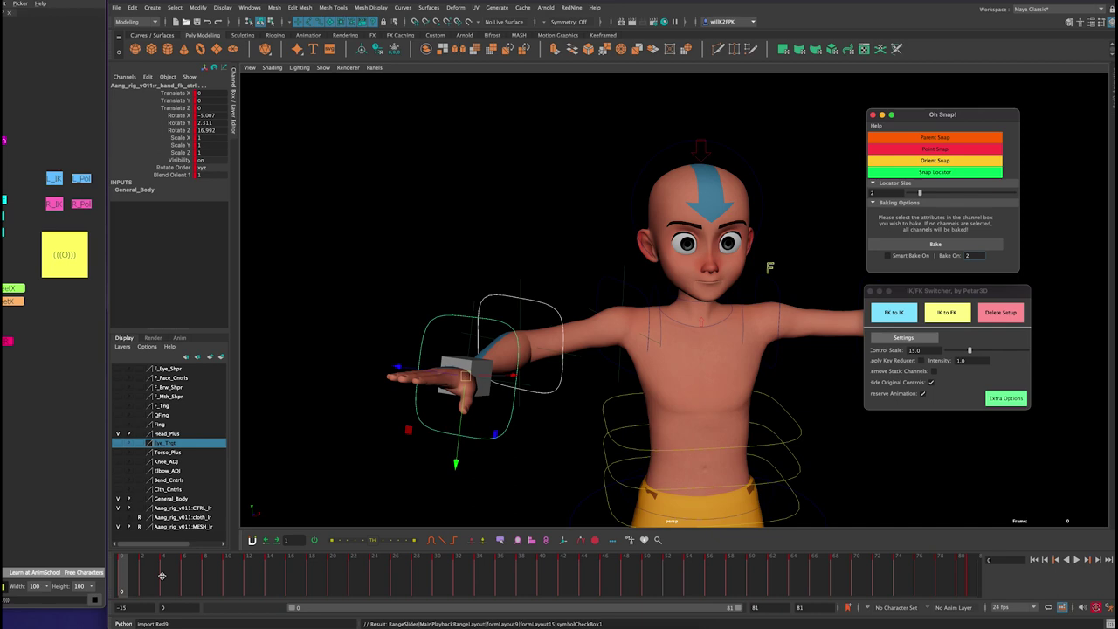
- Go to frame 2, examine the baked forearm and hand FK curves in the Graph Editor, and close it
{"action": "mouse_move", "coordinate": [162, 576]}
{"action": "left_mouse_down"}
{"action": "mouse_move", "coordinate": [206, 575]}
{"action": "mouse_move", "coordinate": [145, 574]}
{"action": "left_mouse_up"}
{"action": "key", "text": "g"}
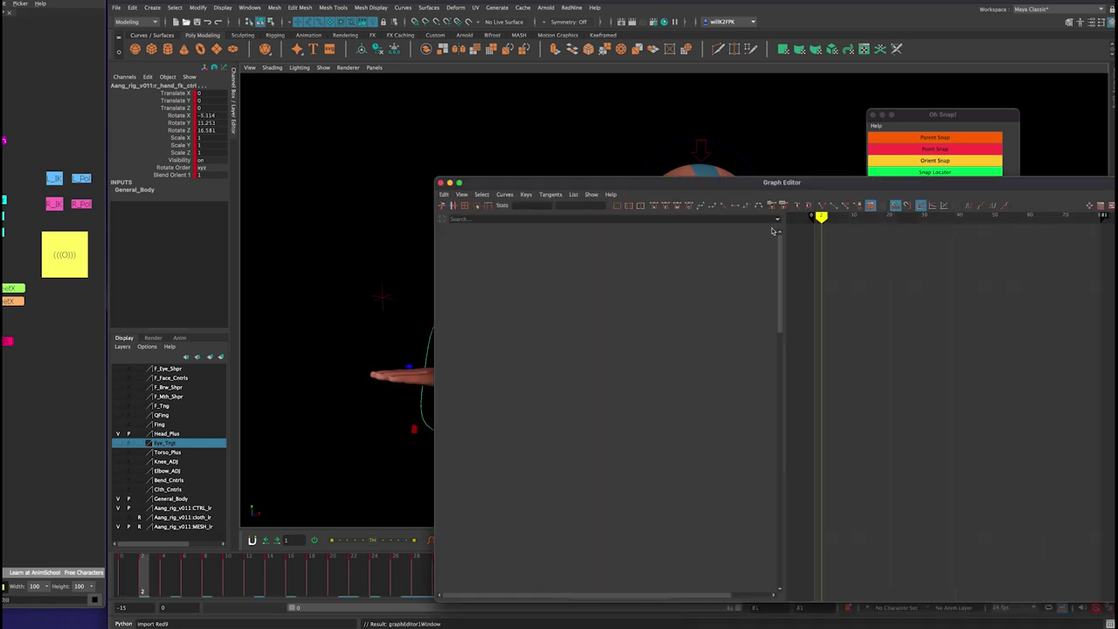
{"action": "right_click_drag", "start_coordinate": [814, 357], "coordinate": [833, 349], "text": "alt+shift"}
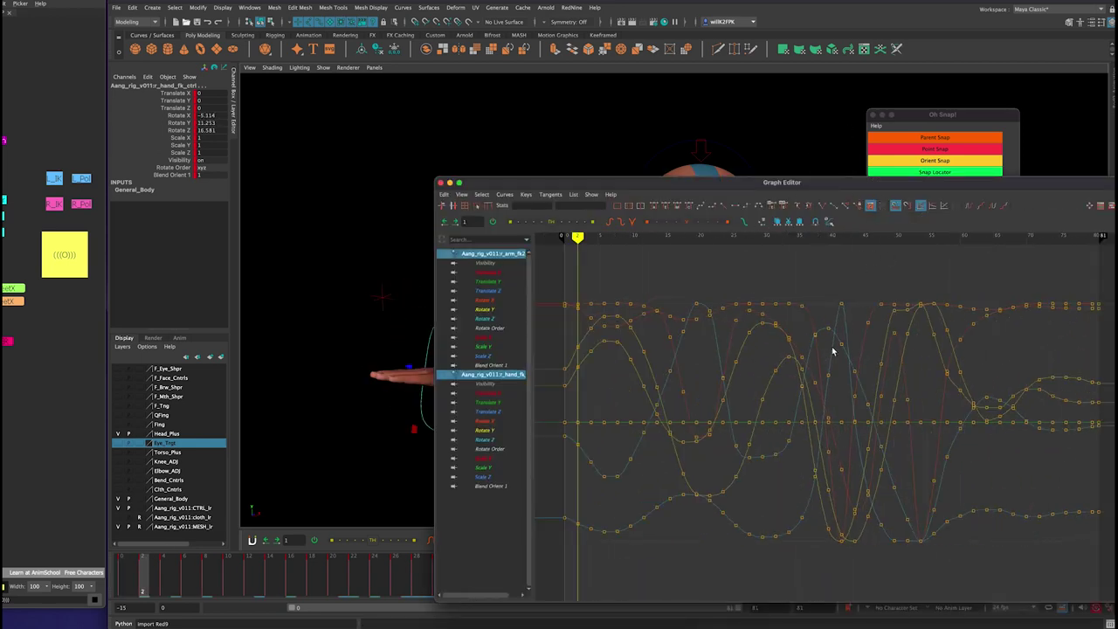
{"action": "left_click_drag", "start_coordinate": [764, 181], "coordinate": [776, 185]}
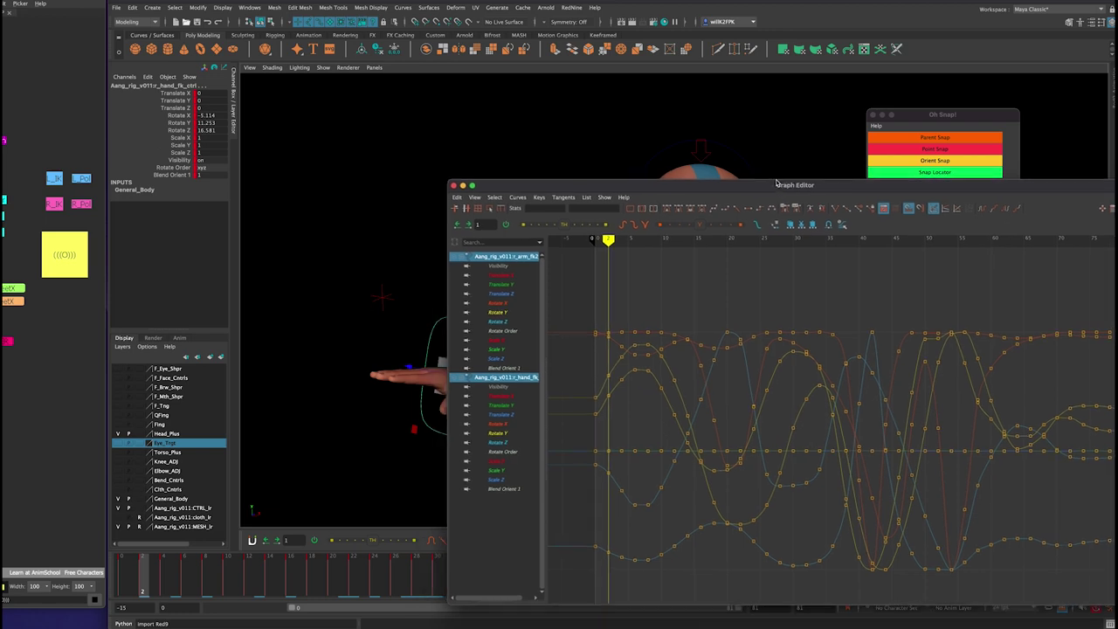
{"action": "left_click", "coordinate": [494, 136]}
{"action": "key", "text": "super+w"}
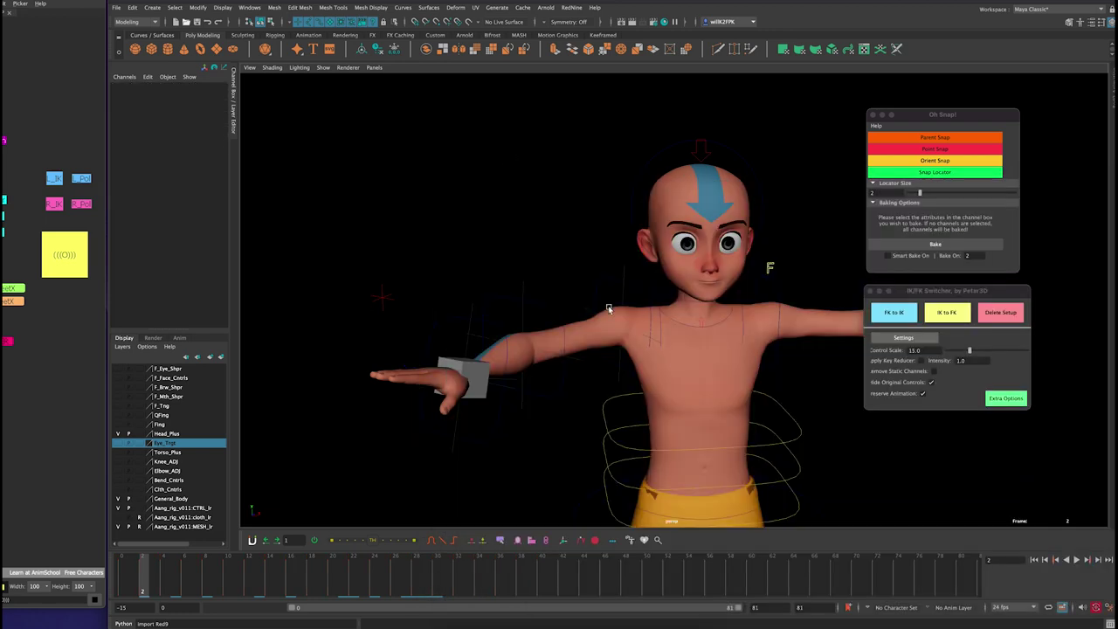
- Check the upper arm FK control and arm locators, delete the IK/FK Switcher setup and move its window aside
{"action": "left_click_drag", "start_coordinate": [578, 321], "coordinate": [585, 282], "text": "alt"}
{"action": "middle_click_drag", "start_coordinate": [584, 281], "coordinate": [540, 292], "text": "alt"}
{"action": "left_click", "coordinate": [549, 251]}
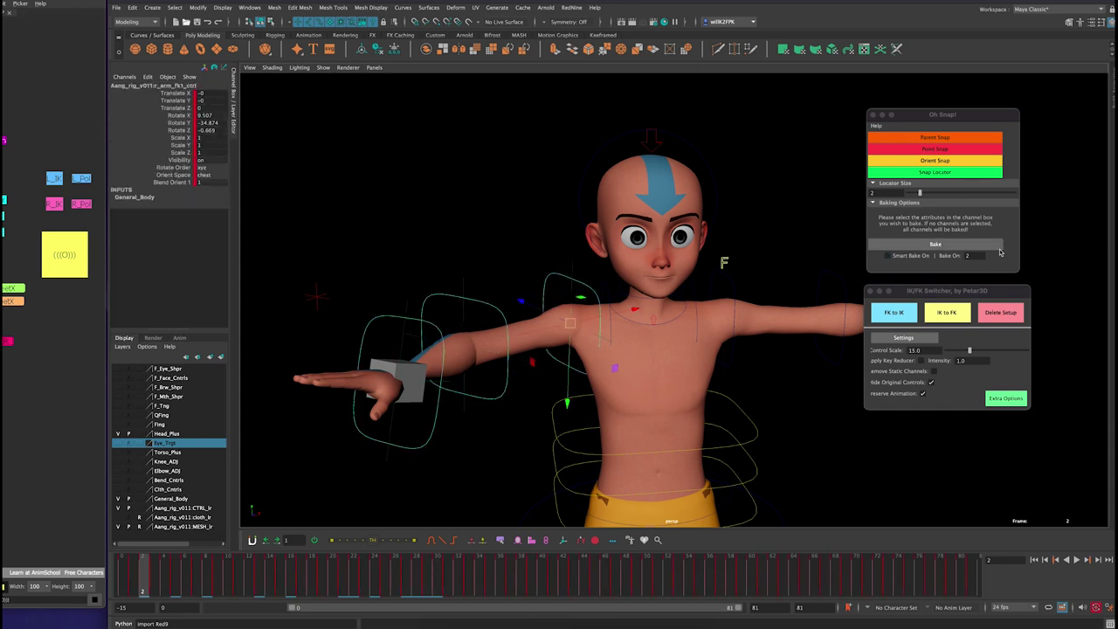
{"action": "left_click_drag", "start_coordinate": [559, 246], "coordinate": [590, 262]}
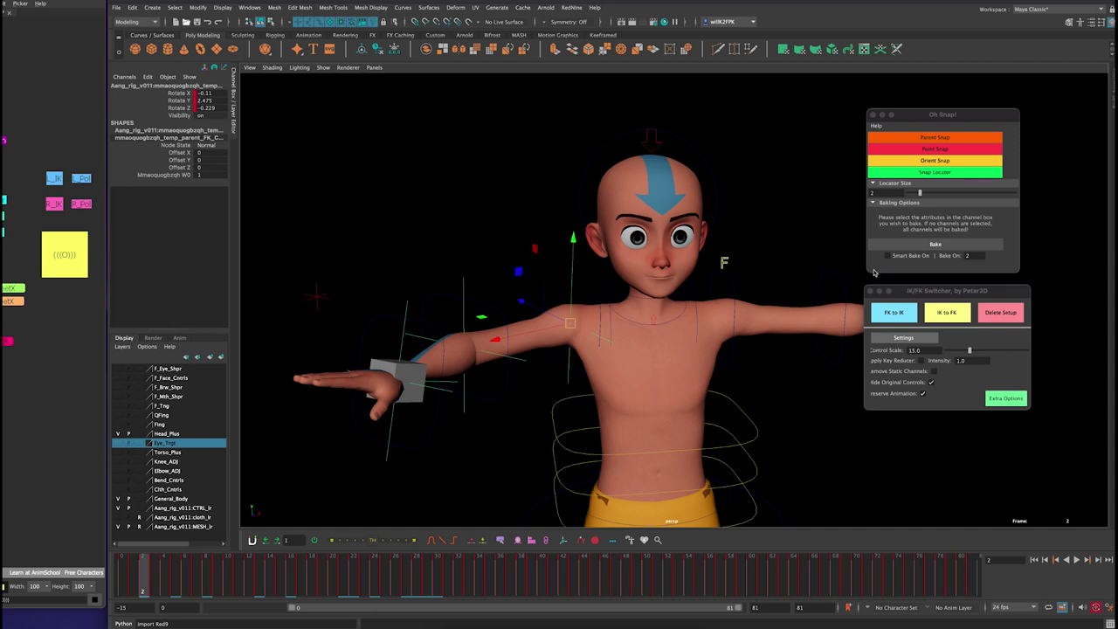
{"action": "left_click_drag", "start_coordinate": [458, 221], "coordinate": [491, 283]}
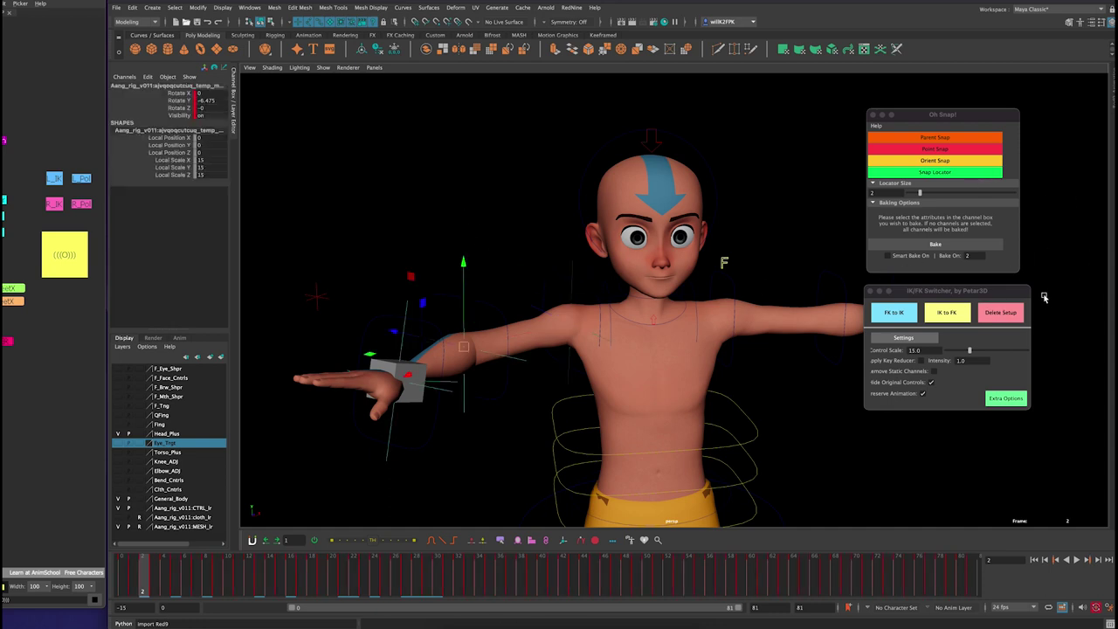
{"action": "left_click", "coordinate": [1013, 294]}
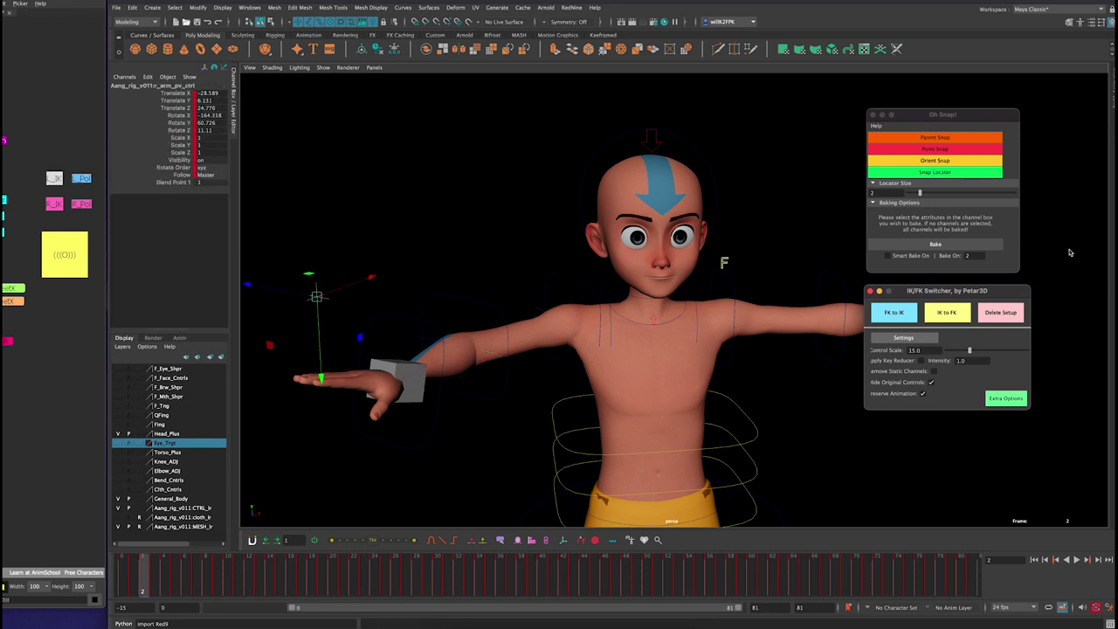
{"action": "left_click_drag", "start_coordinate": [931, 292], "coordinate": [1073, 365]}
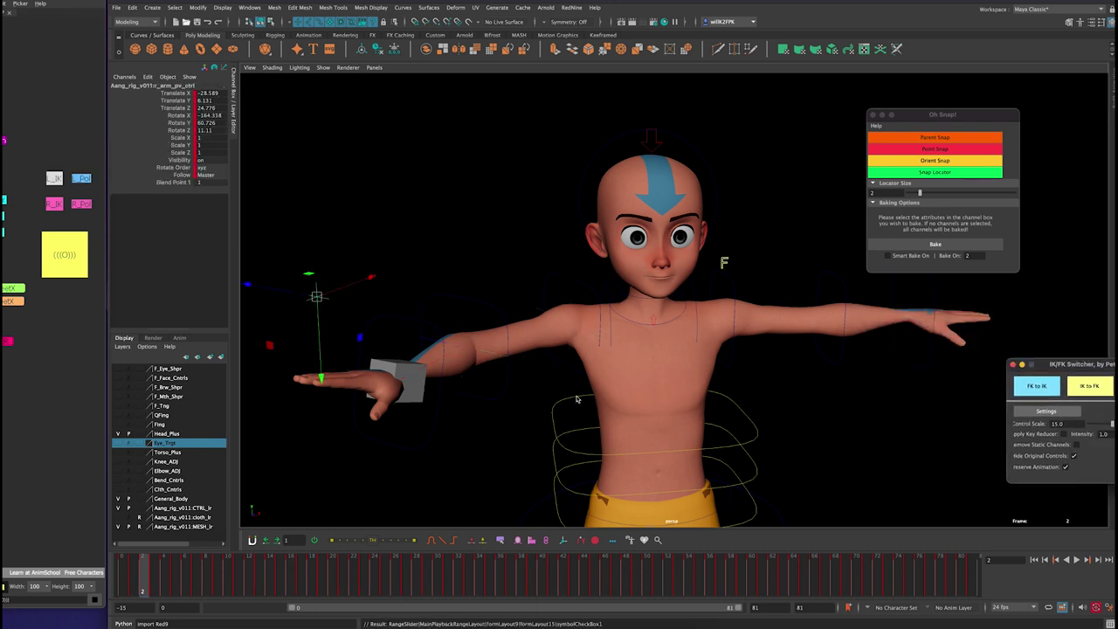
- Select the right hand FK control and scrub the timeline to check the arm's FK motion, stopping at frame 10
{"action": "left_click", "coordinate": [492, 212]}
{"action": "right_click_drag", "start_coordinate": [643, 395], "coordinate": [531, 393], "text": "alt"}
{"action": "left_click_drag", "start_coordinate": [531, 393], "coordinate": [527, 336], "text": "alt"}
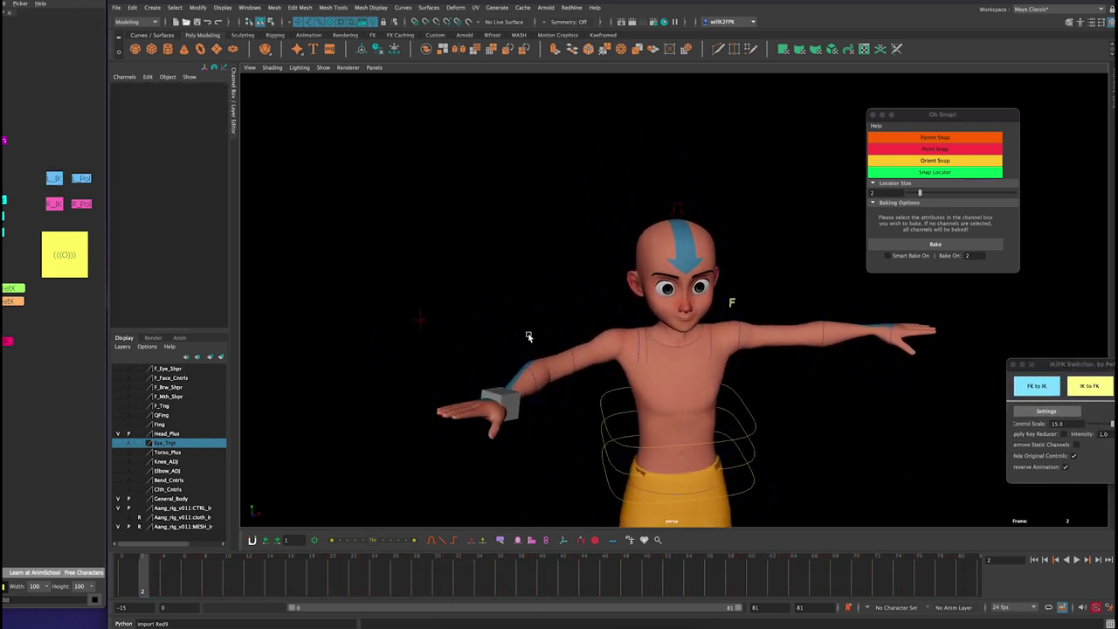
{"action": "left_click_drag", "start_coordinate": [201, 577], "coordinate": [68, 542]}
{"action": "left_click_drag", "start_coordinate": [470, 340], "coordinate": [478, 365]}
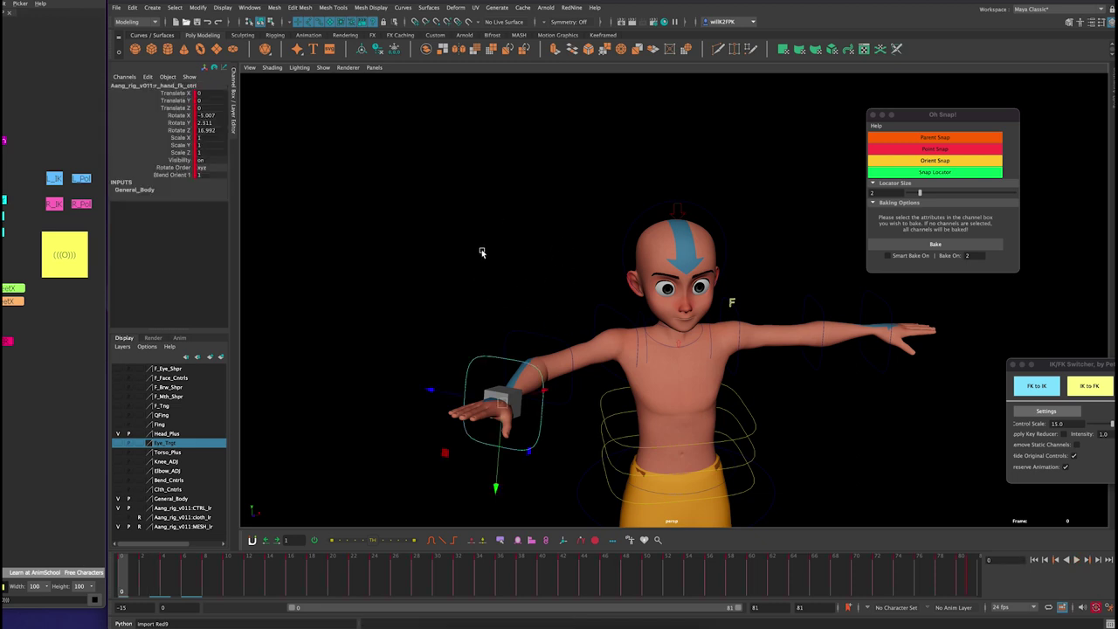
{"action": "left_click_drag", "start_coordinate": [175, 581], "coordinate": [116, 550]}
{"action": "left_click", "coordinate": [227, 559]}
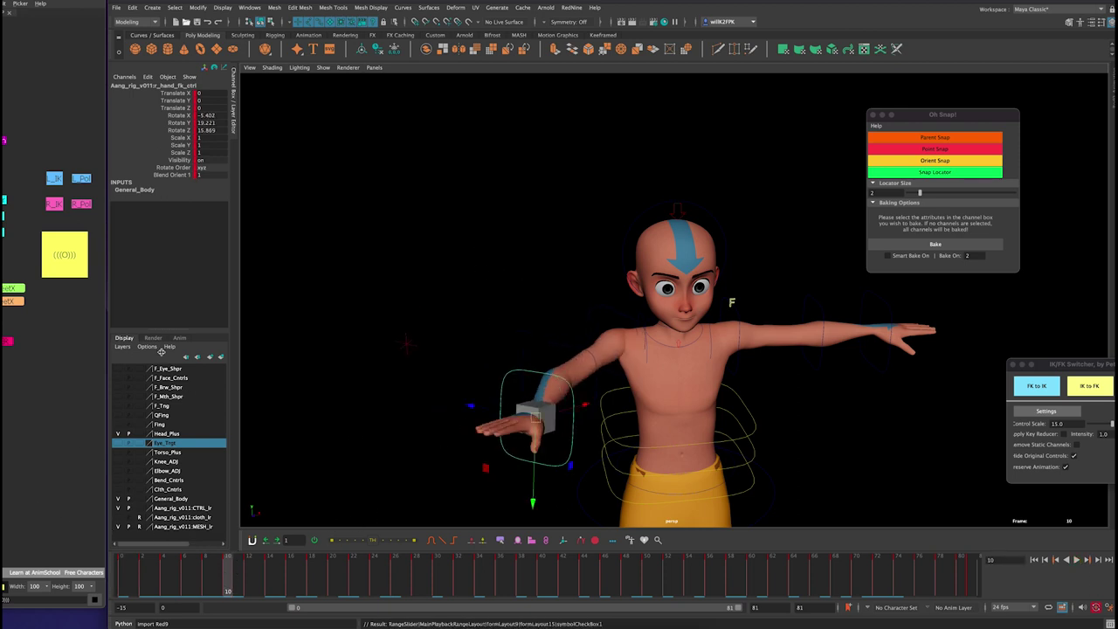
- Set the master control's R Arm Ik Fk Blend to 0 and play back the right arm's IK animation
{"action": "left_click", "coordinate": [69, 256]}
{"action": "left_click", "coordinate": [182, 198]}
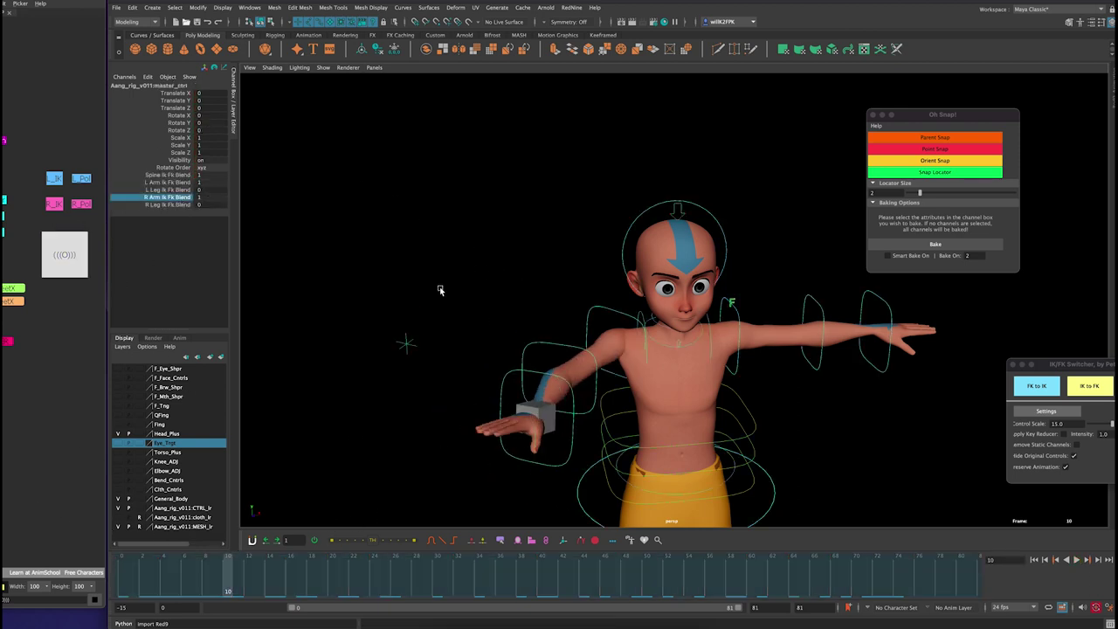
{"action": "middle_click_drag", "start_coordinate": [441, 291], "coordinate": [352, 290]}
{"action": "key", "text": "alt+v"}
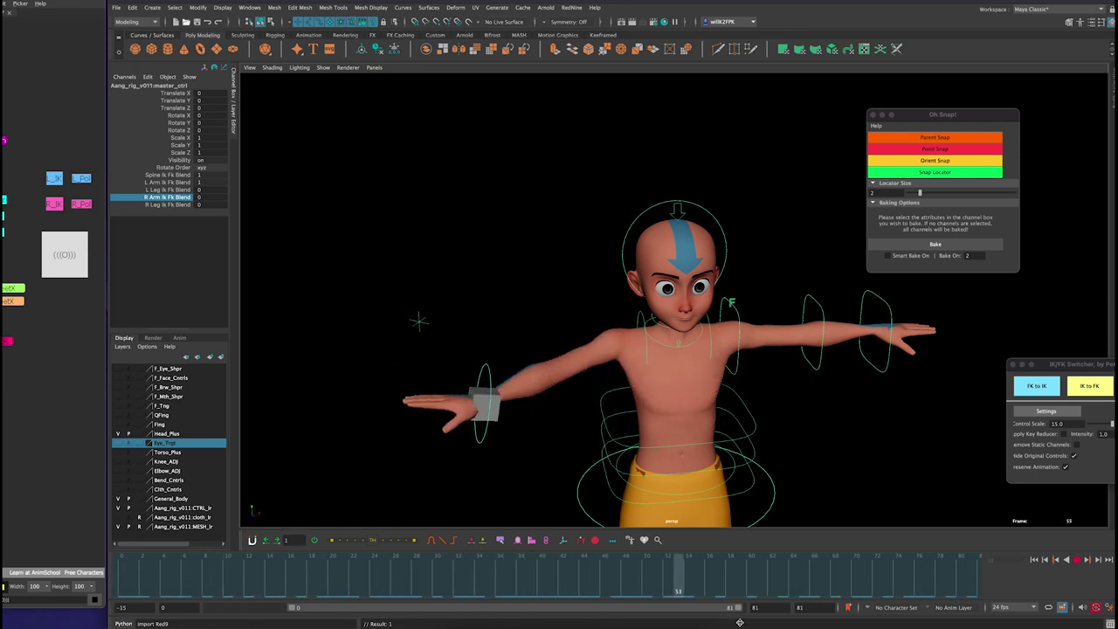
{"action": "key", "text": "alt+v"}
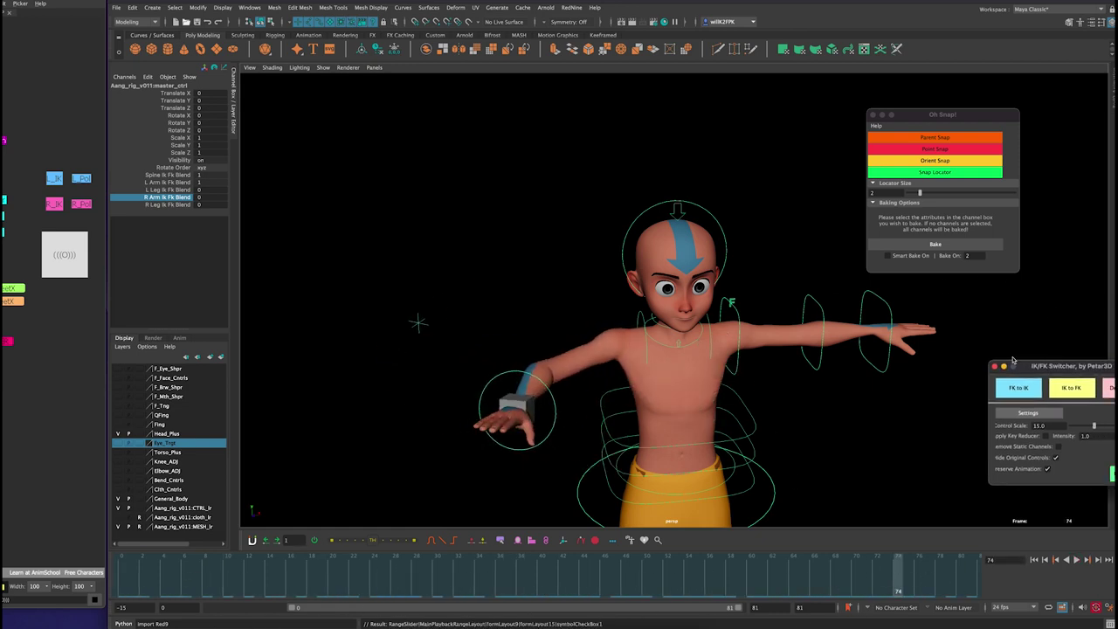
- Move the IK/FK Switcher window back directly beneath the Oh Snap! window
{"action": "left_click_drag", "start_coordinate": [1058, 369], "coordinate": [921, 298]}
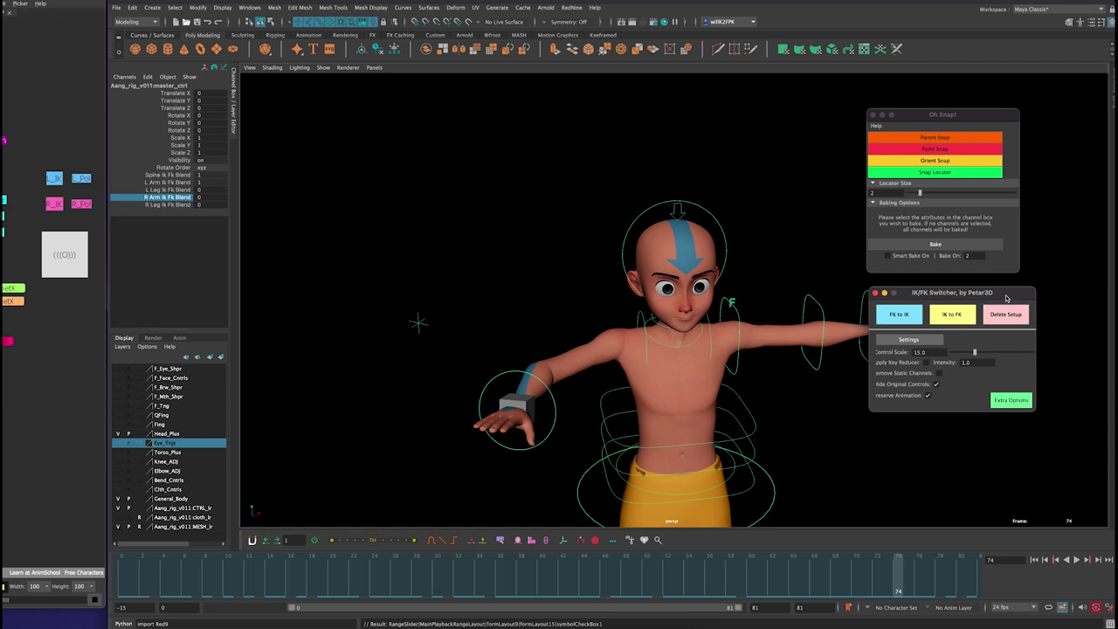
{"action": "left_click_drag", "start_coordinate": [1006, 298], "coordinate": [999, 290]}
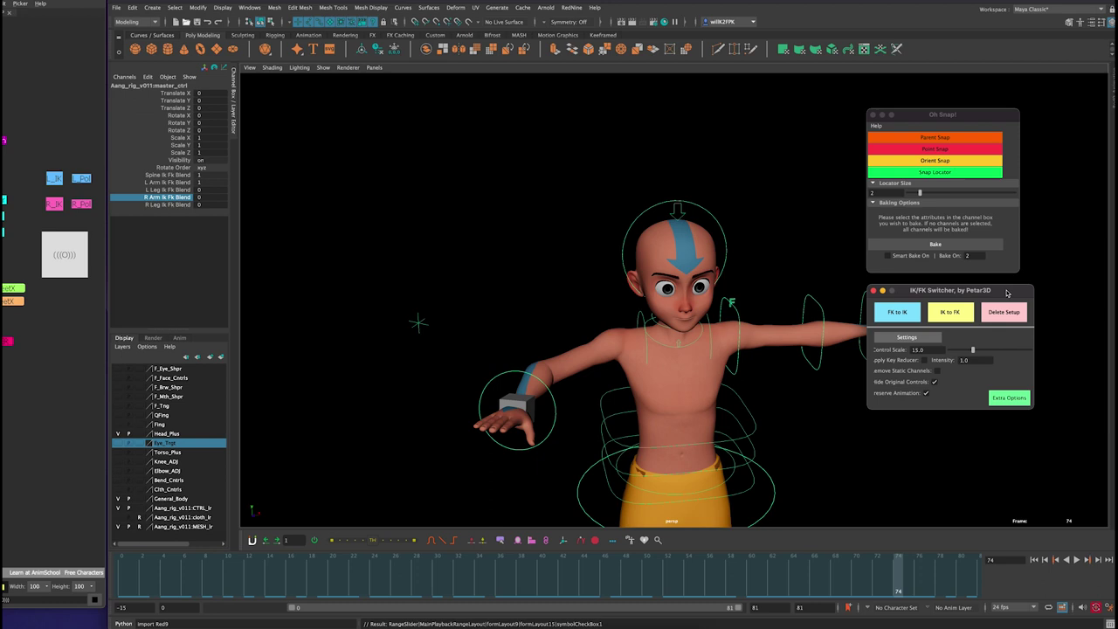
{"action": "left_click_drag", "start_coordinate": [1008, 293], "coordinate": [1007, 290]}
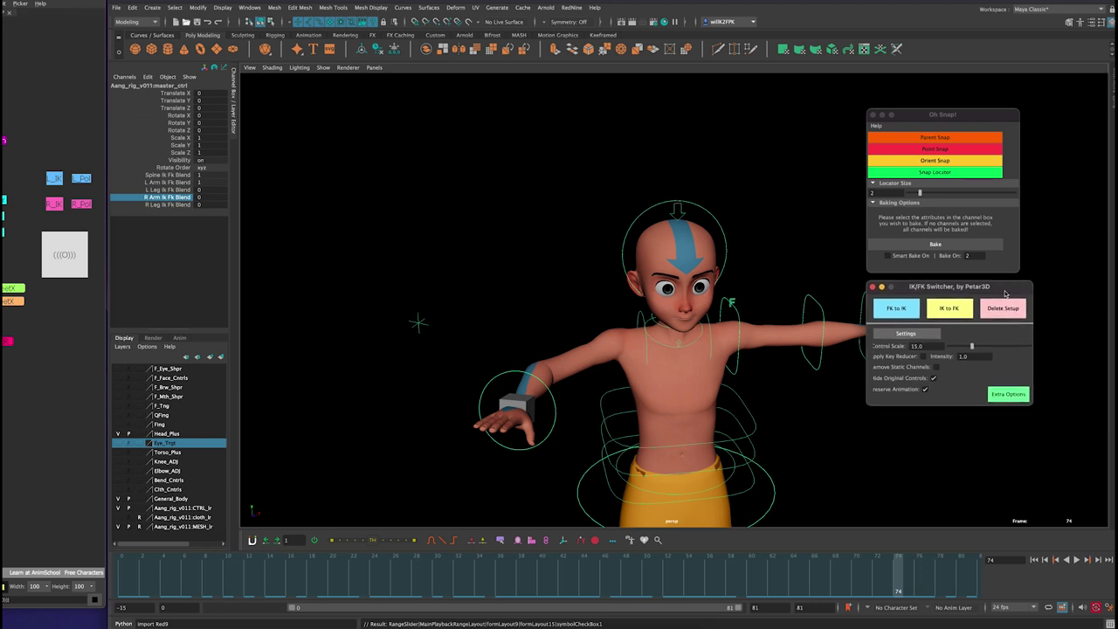